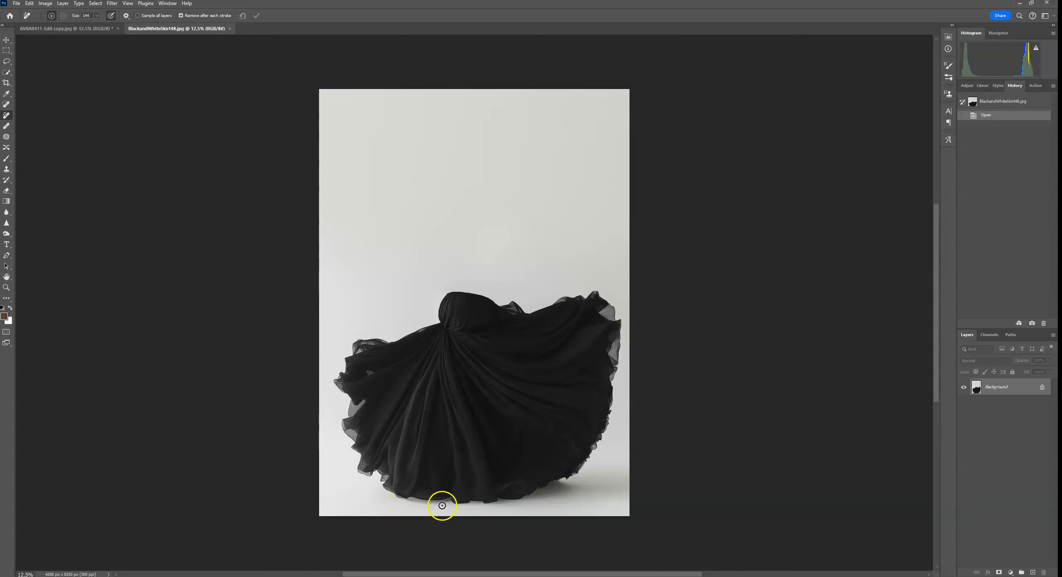
# - Show the Contextual Task Bar and remove the background from the black skirt image
pyautogui.click(61, 26)
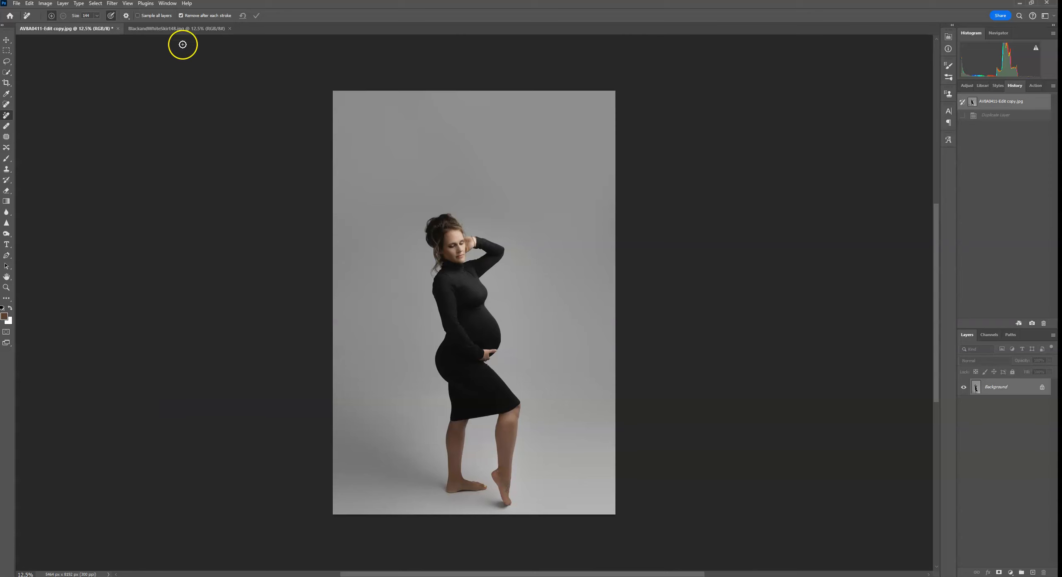
pyautogui.click(167, 29)
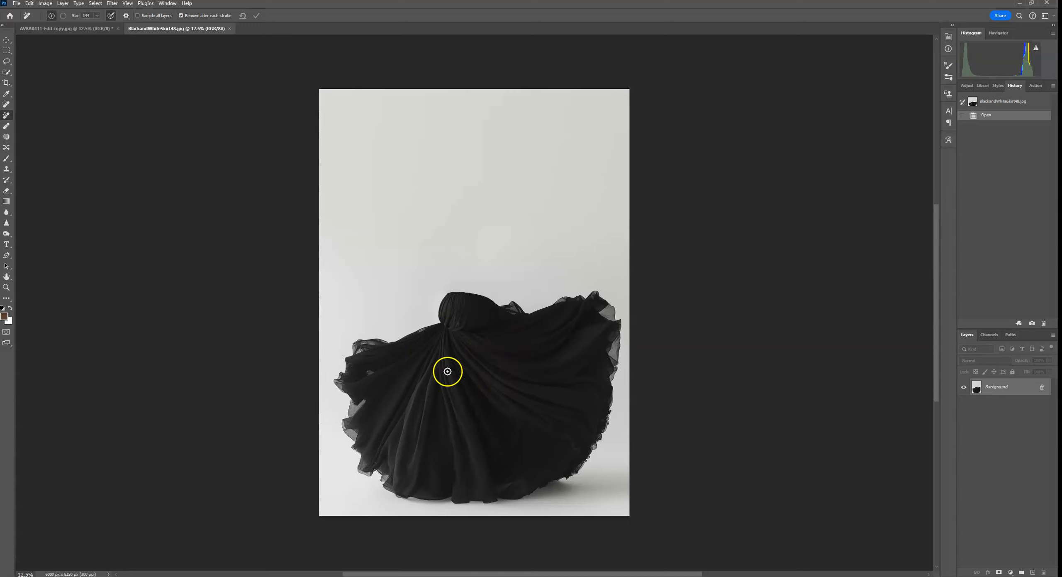
pyautogui.click(6, 72)
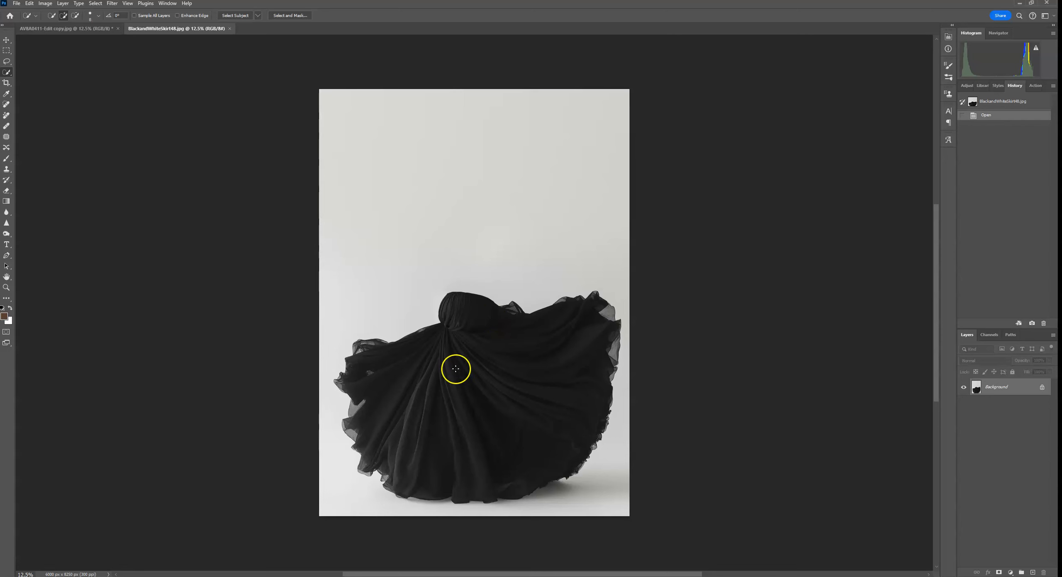
pyautogui.click(167, 3)
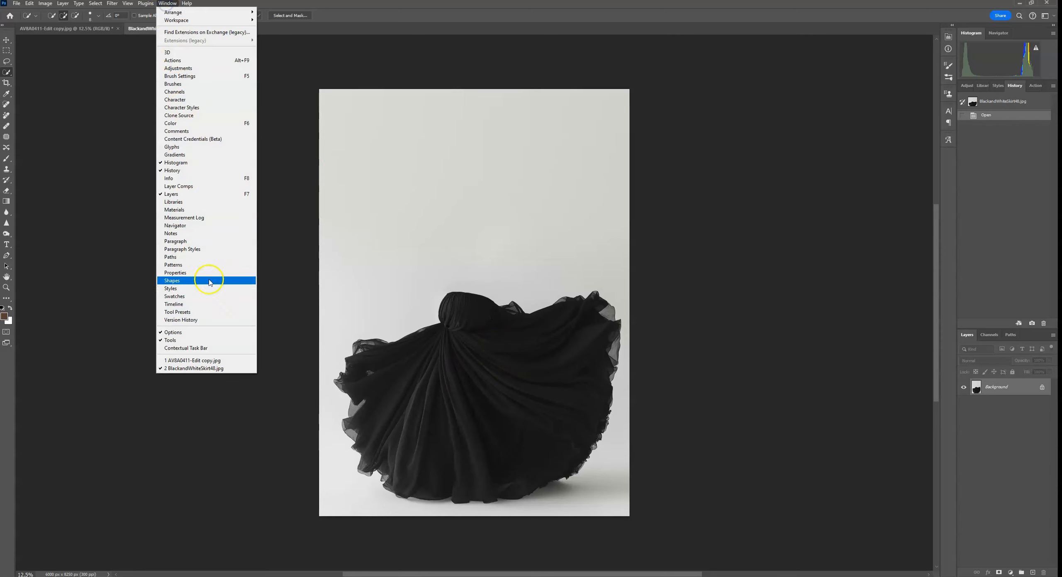
pyautogui.click(199, 350)
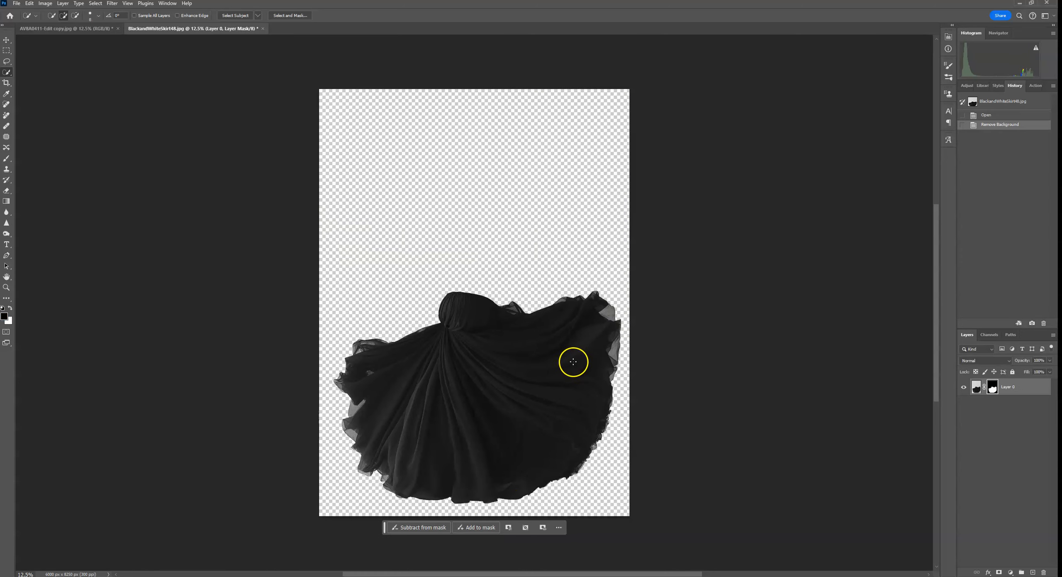
# - Add a blank layer above the masked skirt and merge the visible layers, keeping the background transparent
pyautogui.click(90, 6)
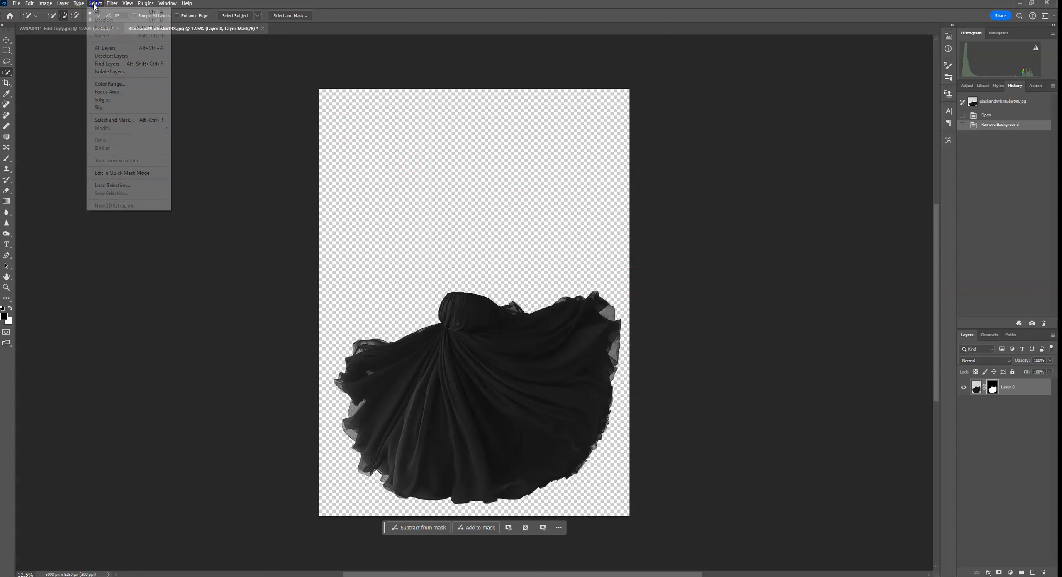
pyautogui.click(1032, 572)
pyautogui.rightClick(1018, 390)
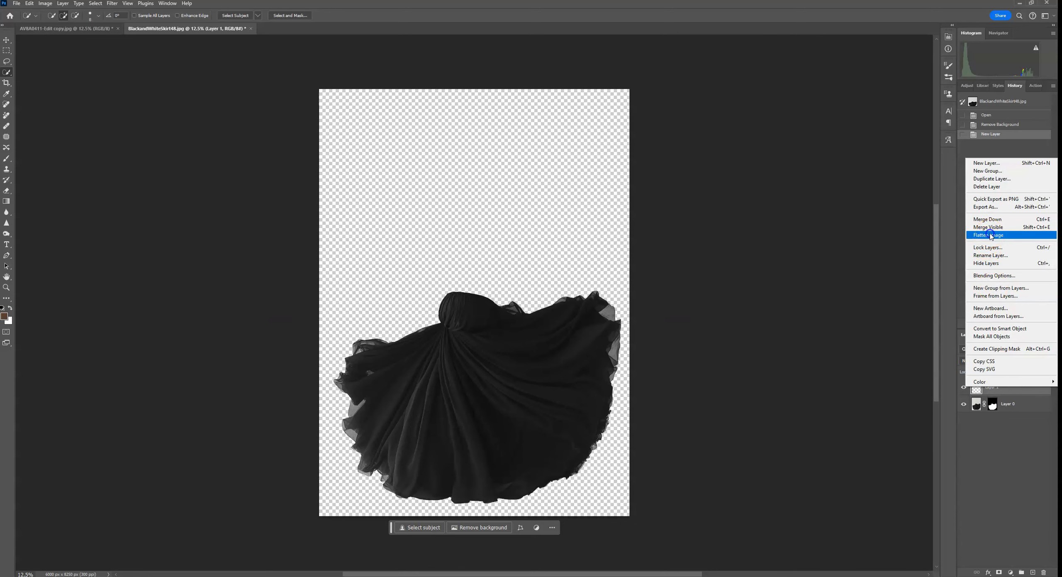
pyautogui.click(991, 235)
pyautogui.click(27, 4)
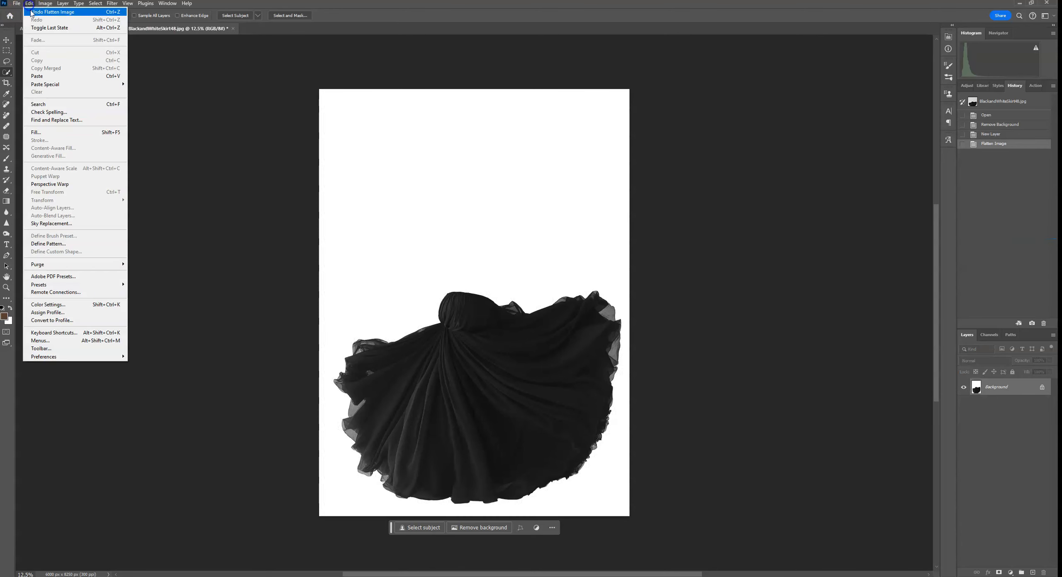
pyautogui.click(42, 14)
pyautogui.rightClick(1011, 404)
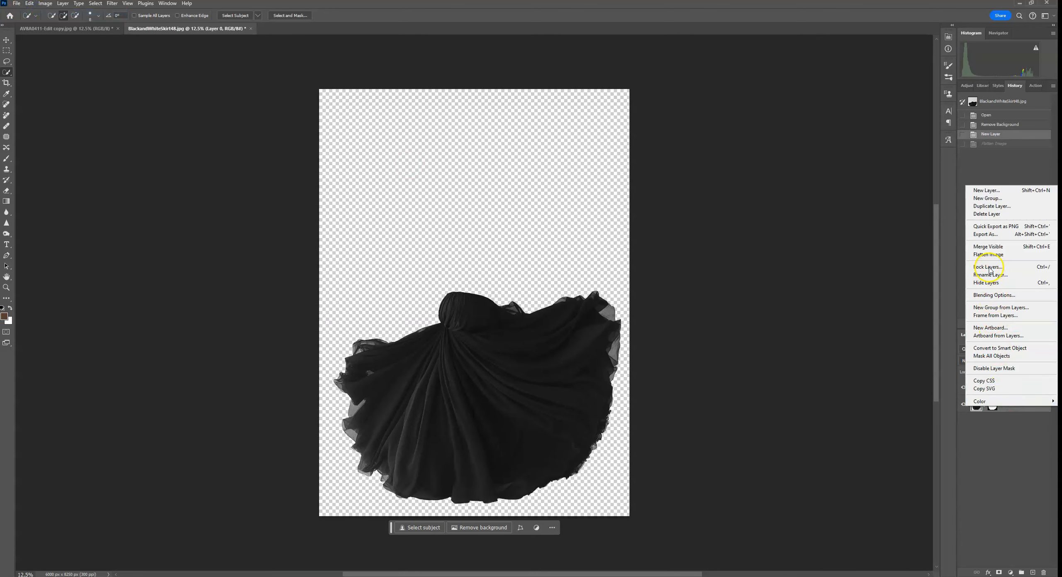
pyautogui.click(988, 246)
# - Copy the entire canvas with the cut-out skirt and paste it into the portrait document of the pregnant woman
pyautogui.click(95, 3)
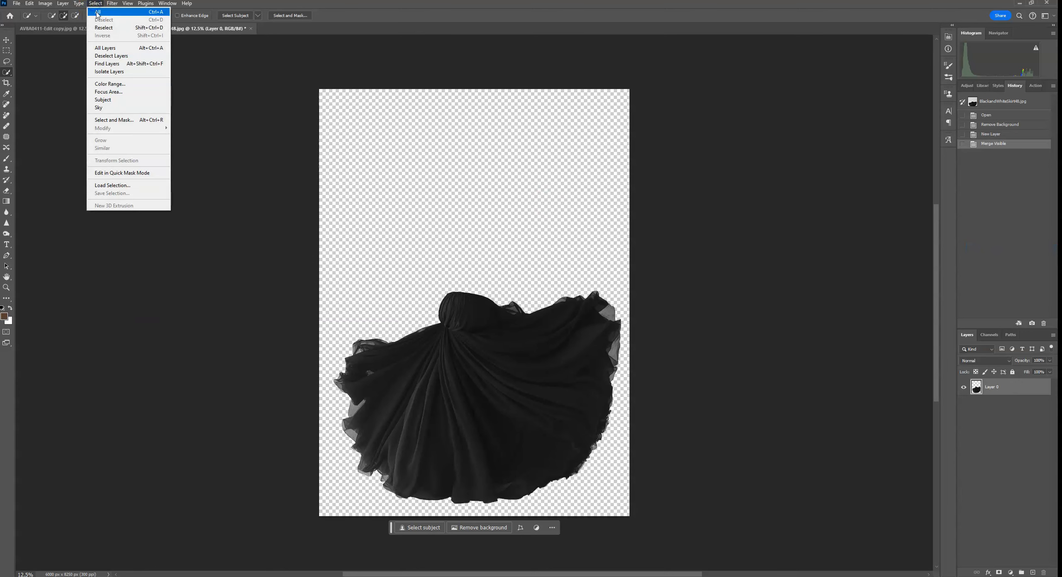
pyautogui.click(98, 12)
pyautogui.click(29, 4)
pyautogui.click(42, 61)
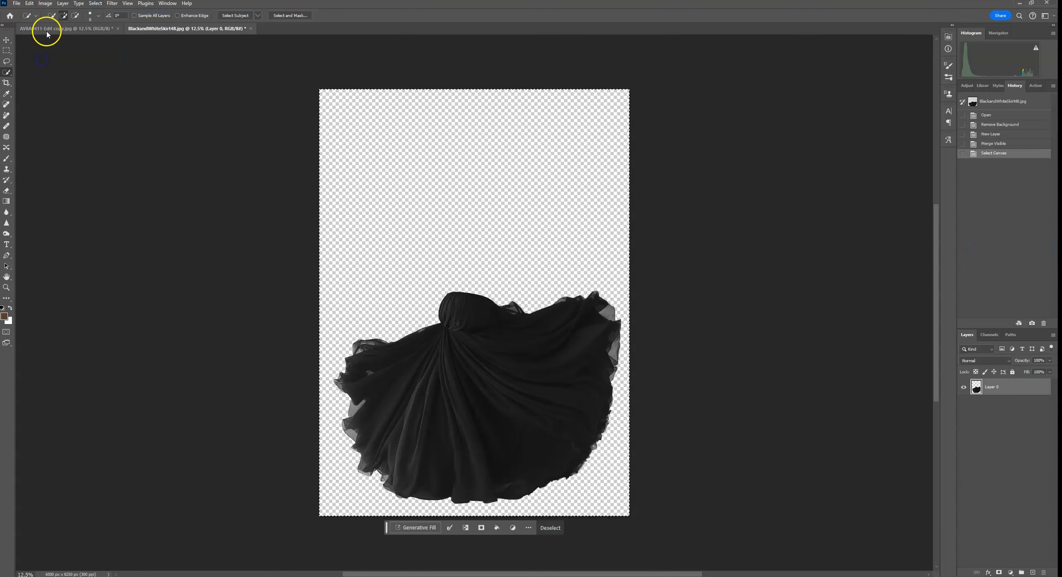
pyautogui.click(45, 28)
pyautogui.click(29, 3)
pyautogui.click(48, 76)
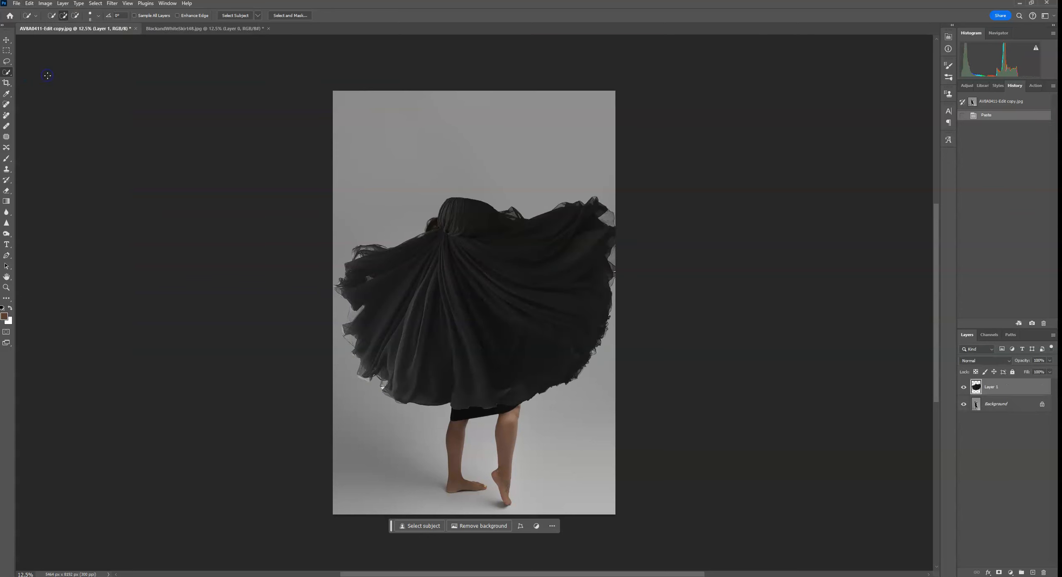
# - Move the pasted skirt down over the woman's body so its waistband sits just below her neck
pyautogui.click(6, 41)
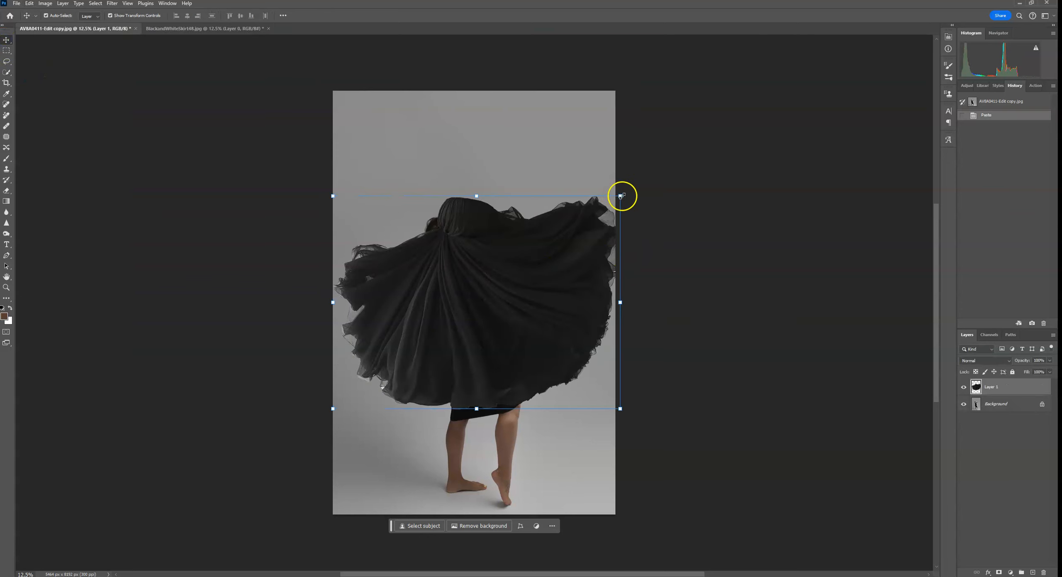
pyautogui.moveTo(559, 242); pyautogui.dragTo(557, 315)
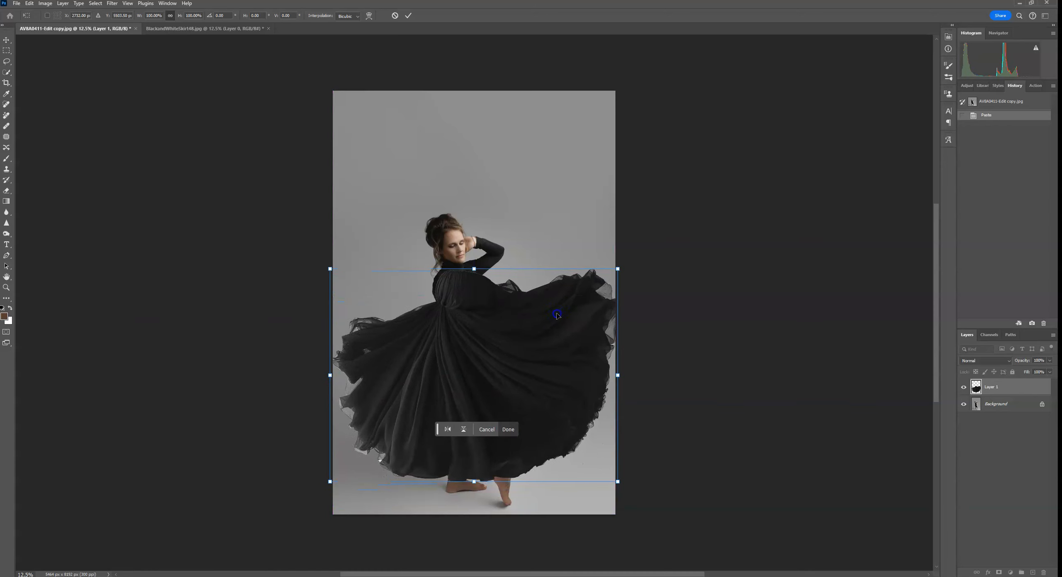
pyautogui.hotkey('ctrl', '+')
pyautogui.hotkey('ctrl', '+')
pyautogui.hotkey('ctrl', '+')
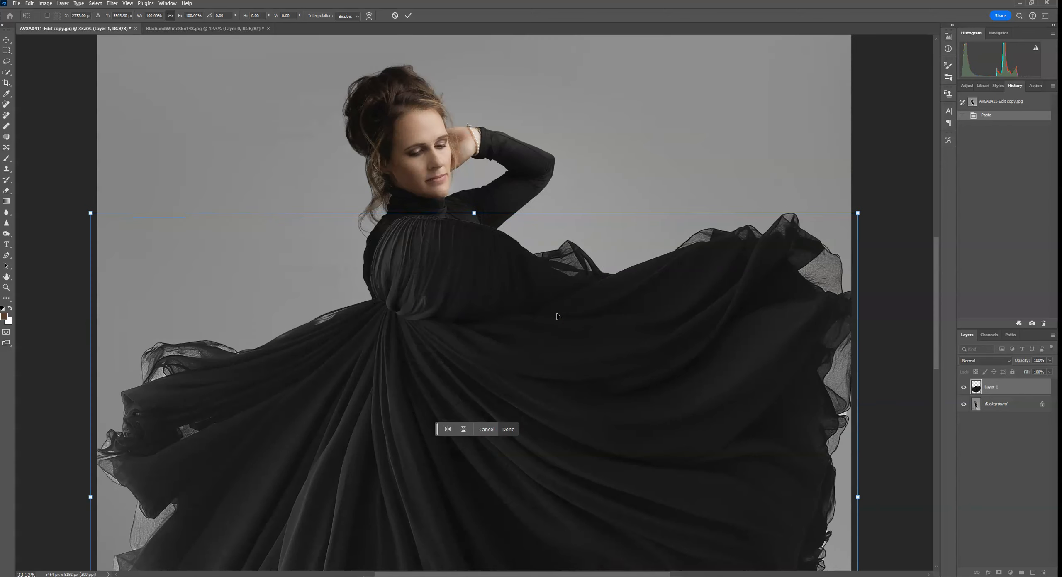
pyautogui.moveTo(342, 415); pyautogui.dragTo(474, 208)
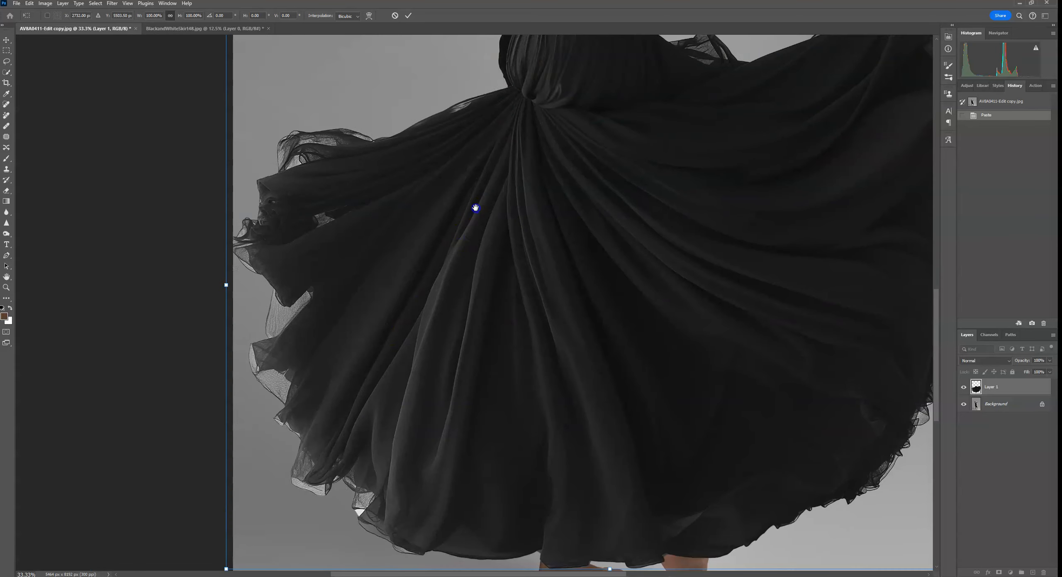
pyautogui.moveTo(469, 351); pyautogui.dragTo(395, 301)
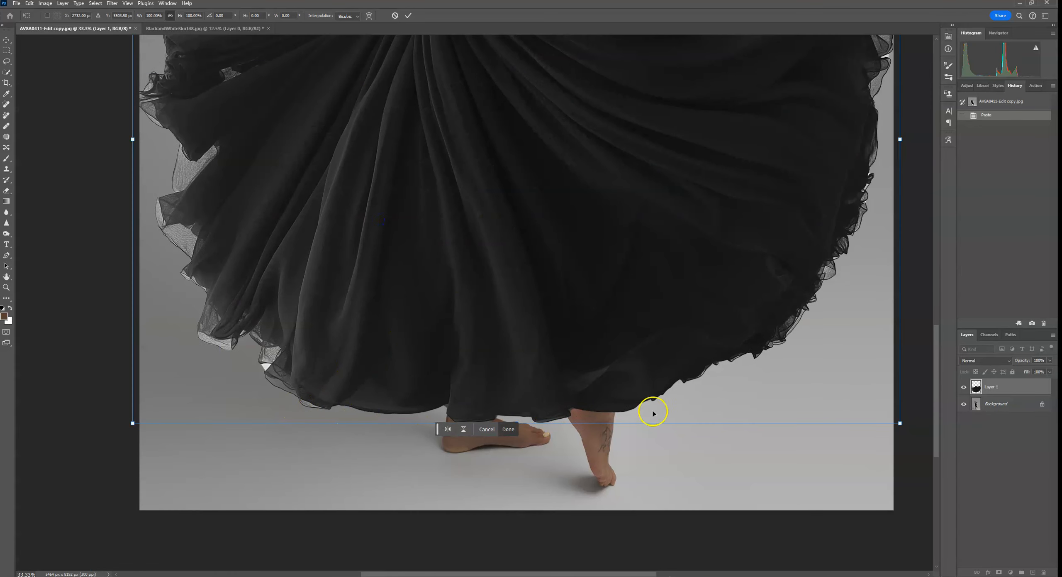
pyautogui.moveTo(590, 244); pyautogui.dragTo(643, 362)
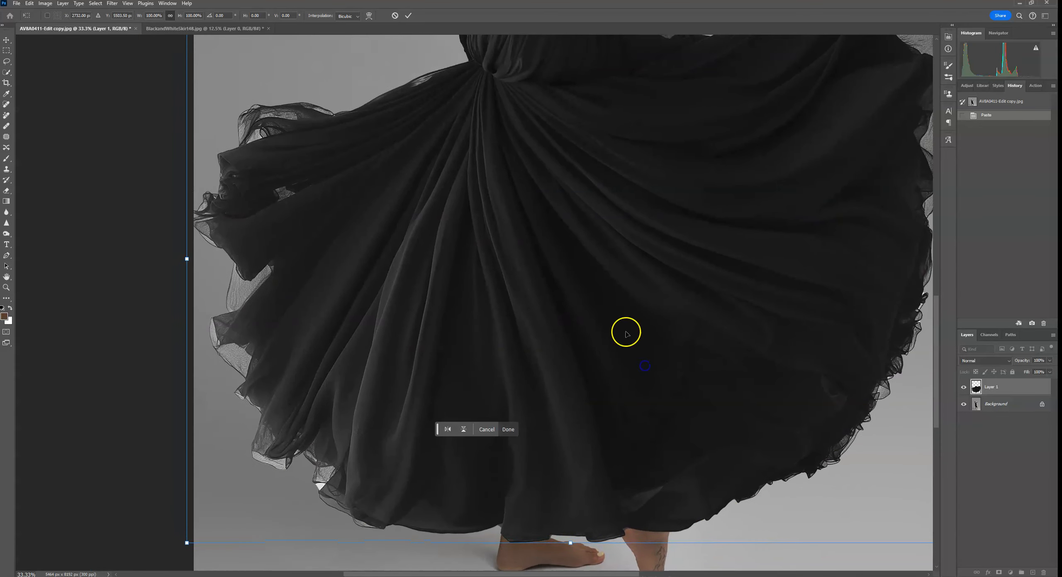
pyautogui.moveTo(565, 286); pyautogui.dragTo(509, 412)
pyautogui.moveTo(775, 183); pyautogui.dragTo(696, 216)
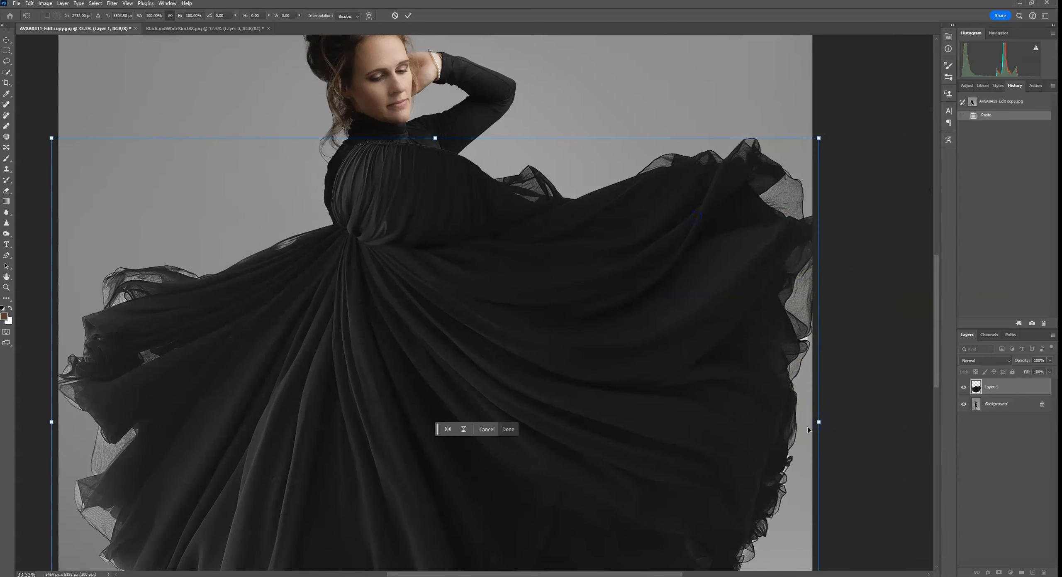
# - Scale the skirt layer down proportionally to about 89%
pyautogui.moveTo(819, 422); pyautogui.dragTo(730, 422)
pyautogui.moveTo(622, 469); pyautogui.dragTo(690, 331)
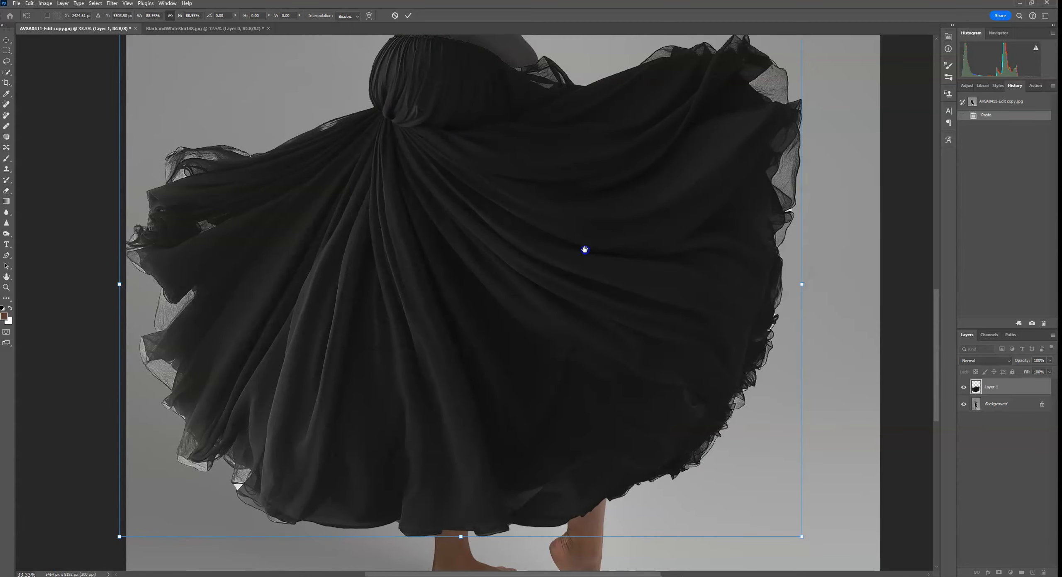
pyautogui.hotkey('ctrl', '-')
pyautogui.hotkey('ctrl', '-')
pyautogui.hotkey('ctrl', '-')
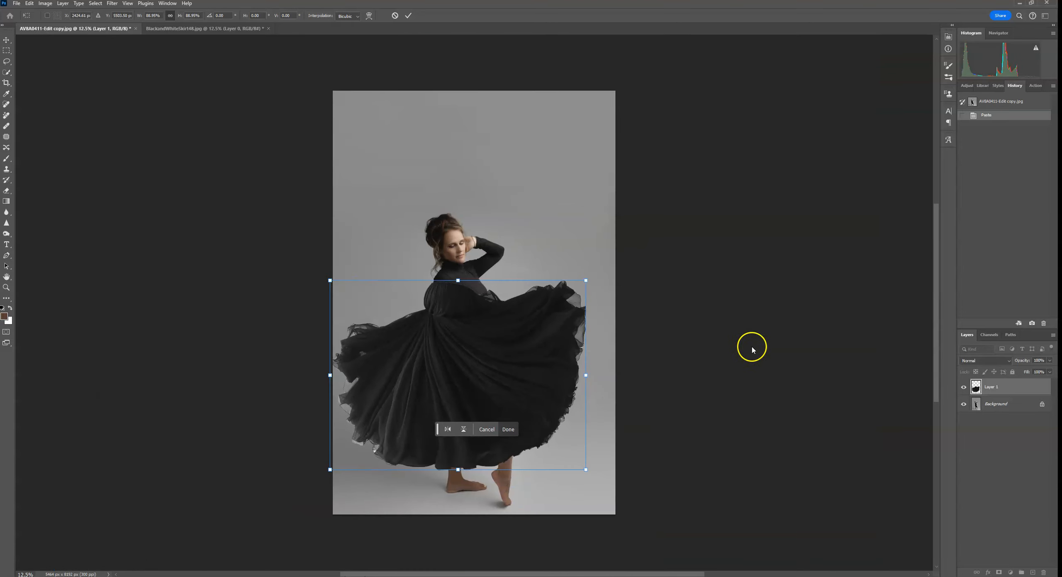
# - Flip the skirt horizontally and fit its waist over her belly with the hem near the image's lower edge
pyautogui.rightClick(585, 376)
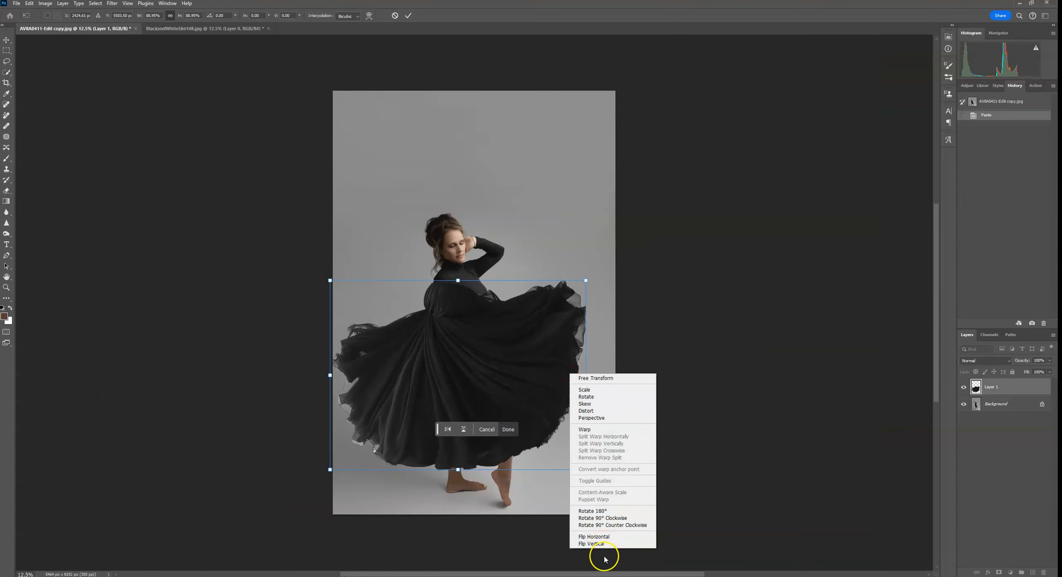
pyautogui.click(604, 538)
pyautogui.moveTo(513, 354); pyautogui.dragTo(525, 388)
pyautogui.moveTo(595, 509); pyautogui.dragTo(606, 516)
pyautogui.click(408, 15)
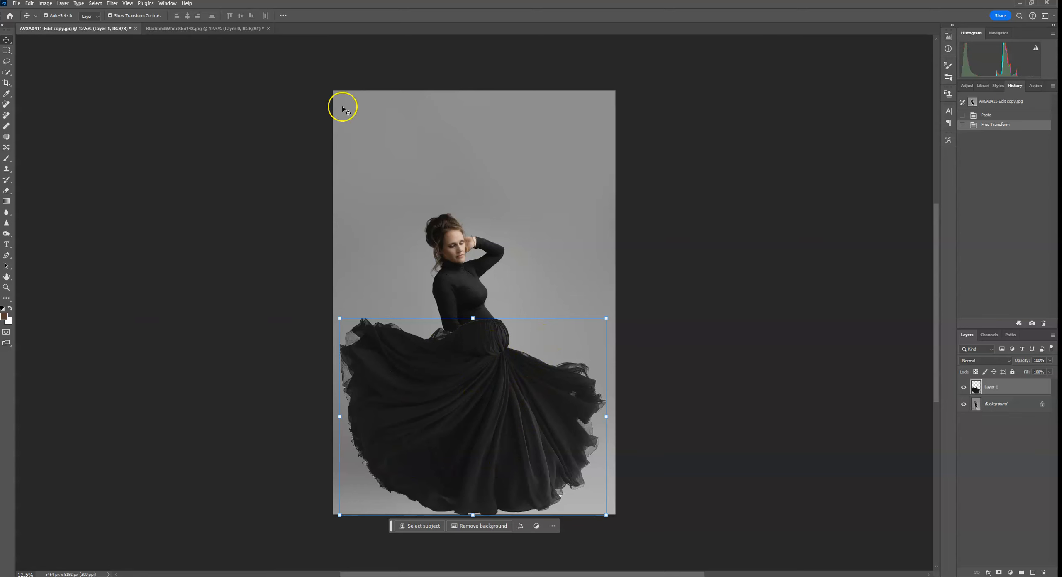
# - Revert the skirt image to its original opened state with the background intact
pyautogui.click(221, 28)
pyautogui.click(1025, 101)
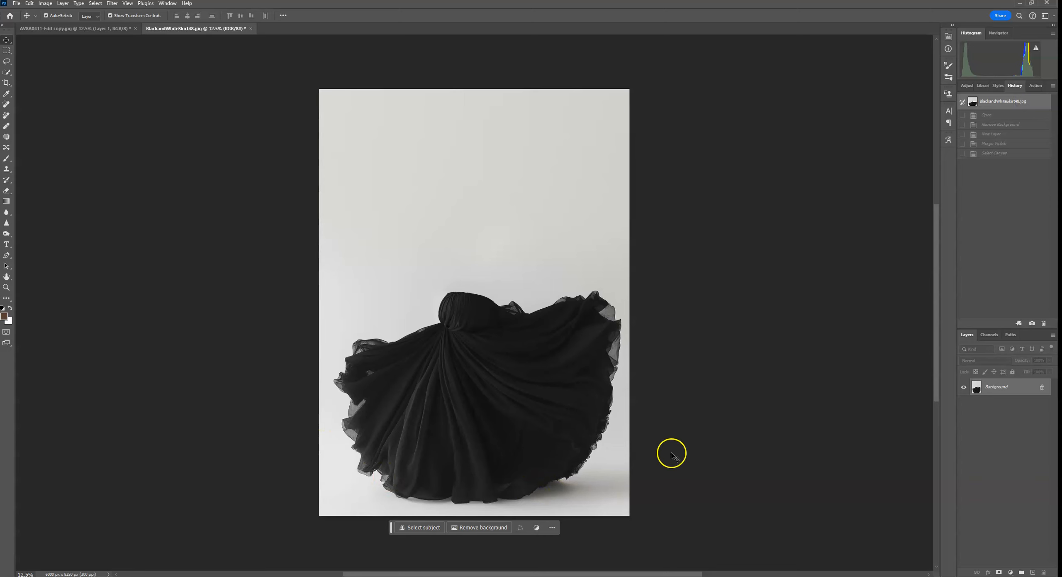
pyautogui.click(83, 28)
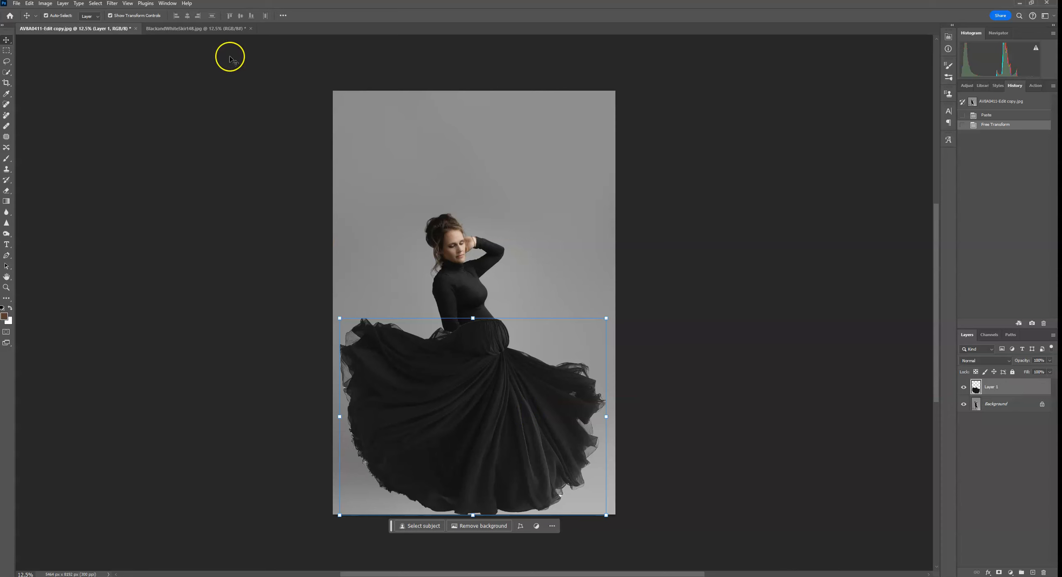
pyautogui.click(195, 28)
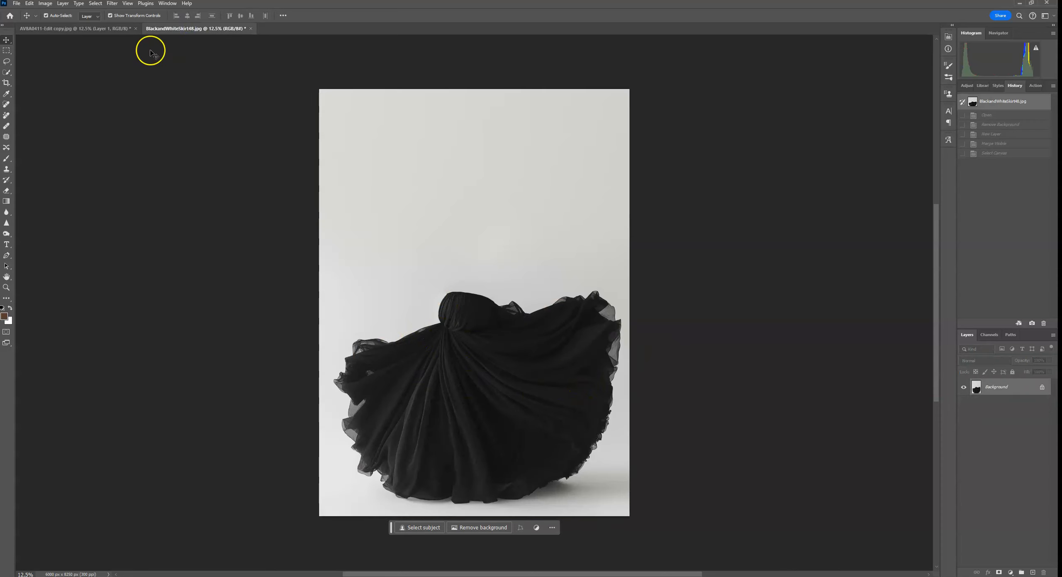
pyautogui.click(83, 28)
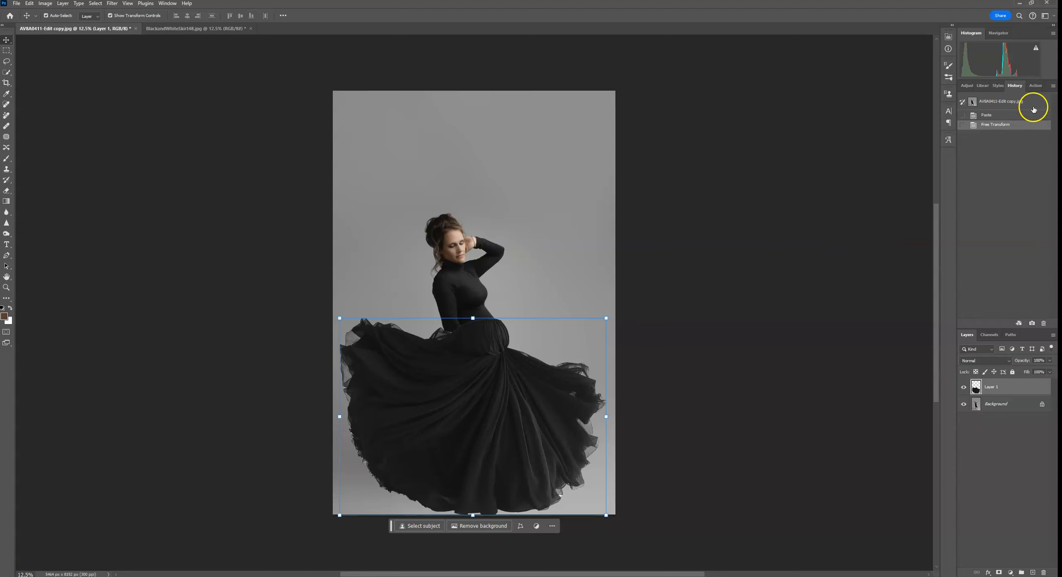
# - Select and copy the entire original skirt image, including its background
pyautogui.click(207, 30)
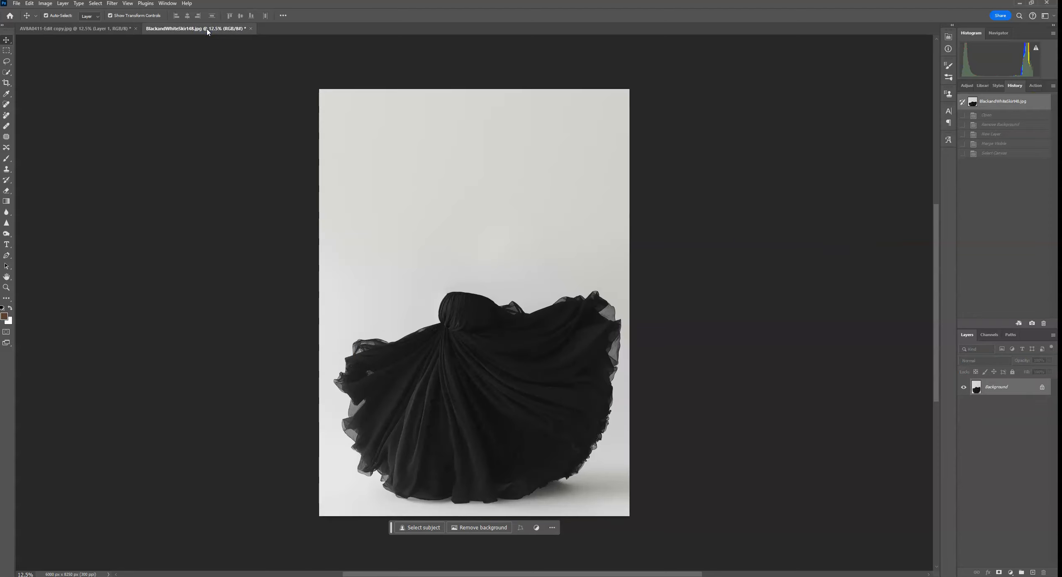
pyautogui.click(95, 4)
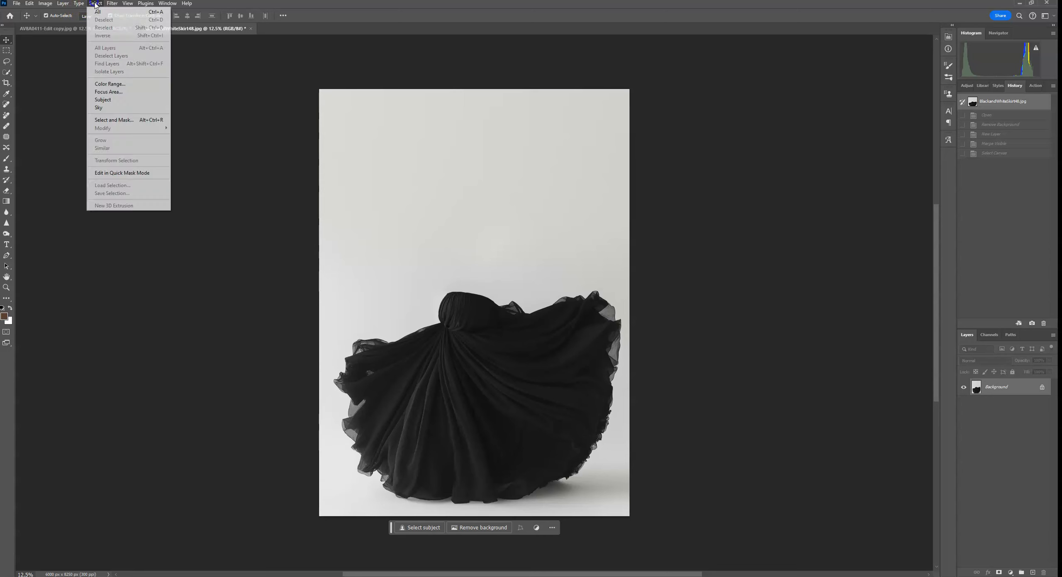
pyautogui.click(98, 11)
pyautogui.click(29, 3)
pyautogui.click(47, 60)
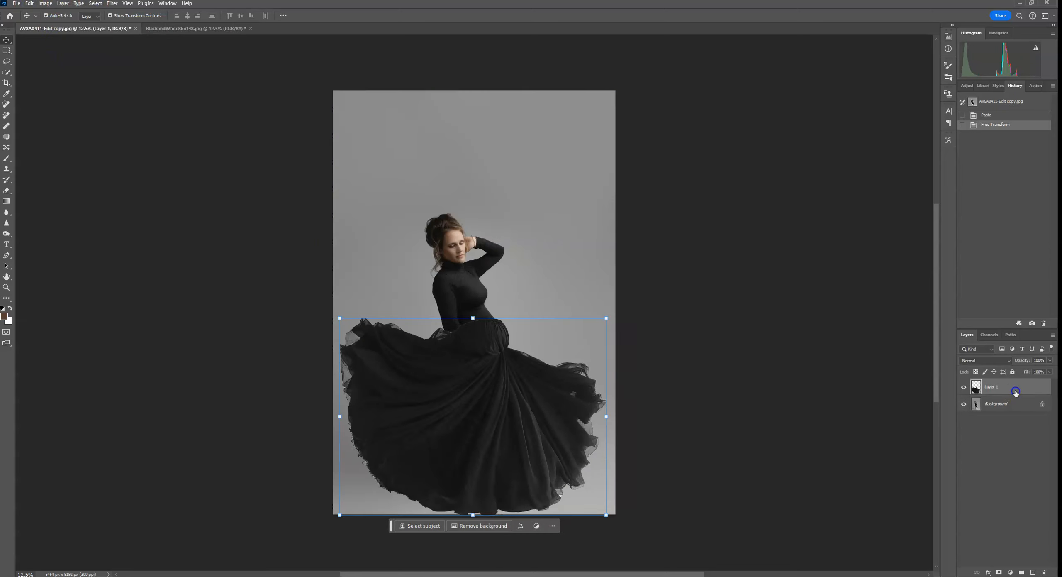
# - Delete the cut-out skirt layer from the portrait and paste the full skirt image in its place
pyautogui.moveTo(1015, 392); pyautogui.dragTo(1044, 572)
pyautogui.click(29, 3)
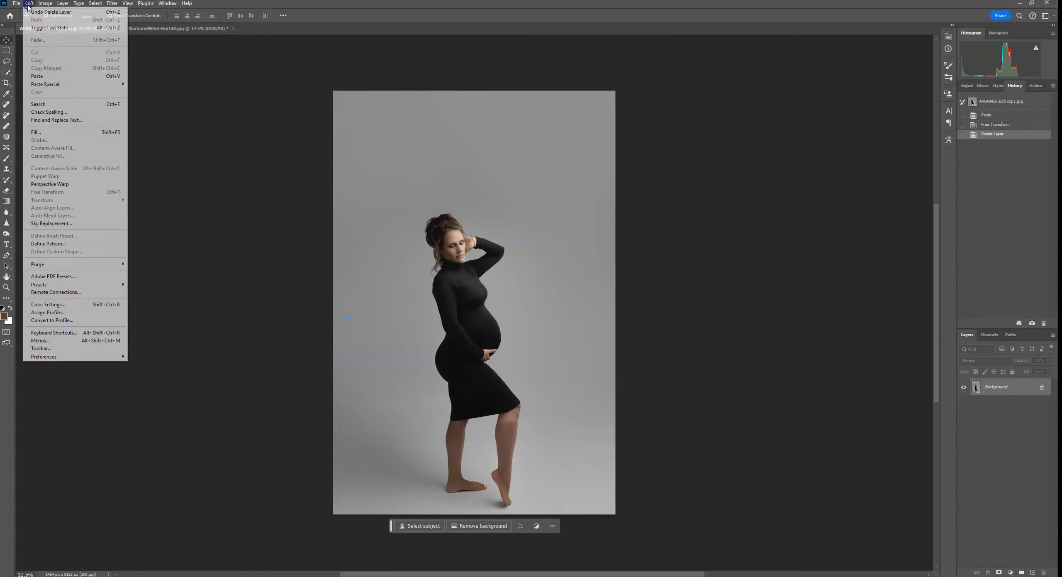
pyautogui.click(48, 78)
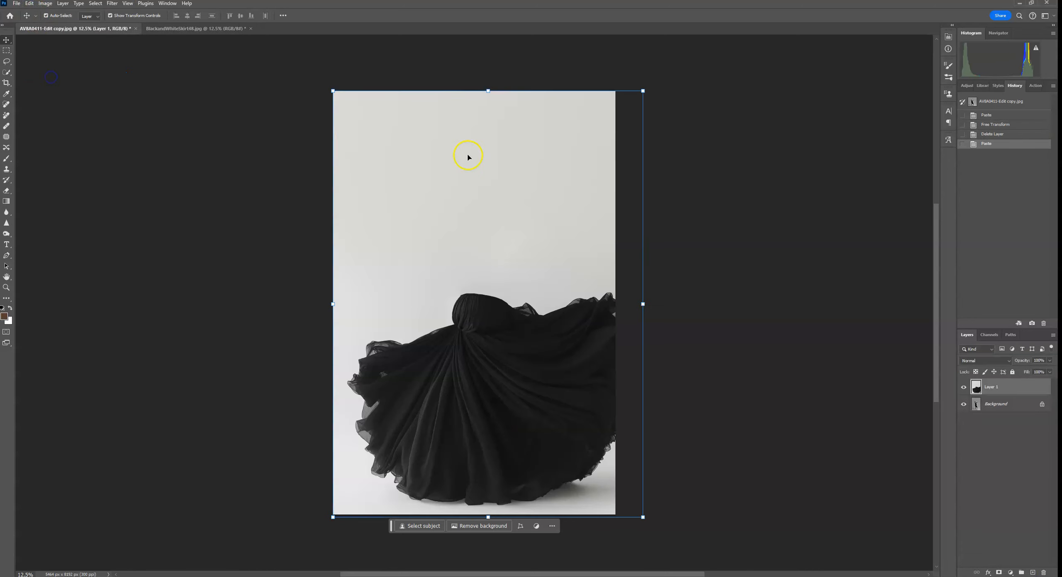
# - Scale the pasted skirt image to about 91% to match the portrait's width and flip it horizontally
pyautogui.click(642, 304)
pyautogui.moveTo(642, 304); pyautogui.dragTo(615, 303)
pyautogui.moveTo(575, 266)
pyautogui.mouseDown()
pyautogui.moveTo(232, 218)
pyautogui.moveTo(450, 270)
pyautogui.moveTo(561, 252)
pyautogui.moveTo(573, 262)
pyautogui.mouseUp()
pyautogui.moveTo(573, 262); pyautogui.dragTo(574, 262)
pyautogui.rightClick(555, 248)
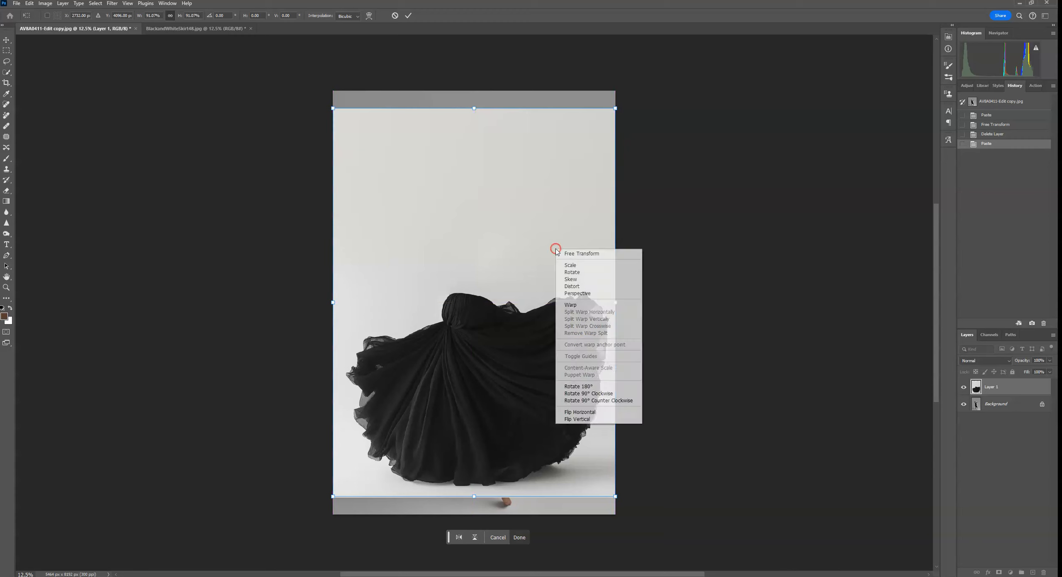
pyautogui.click(593, 412)
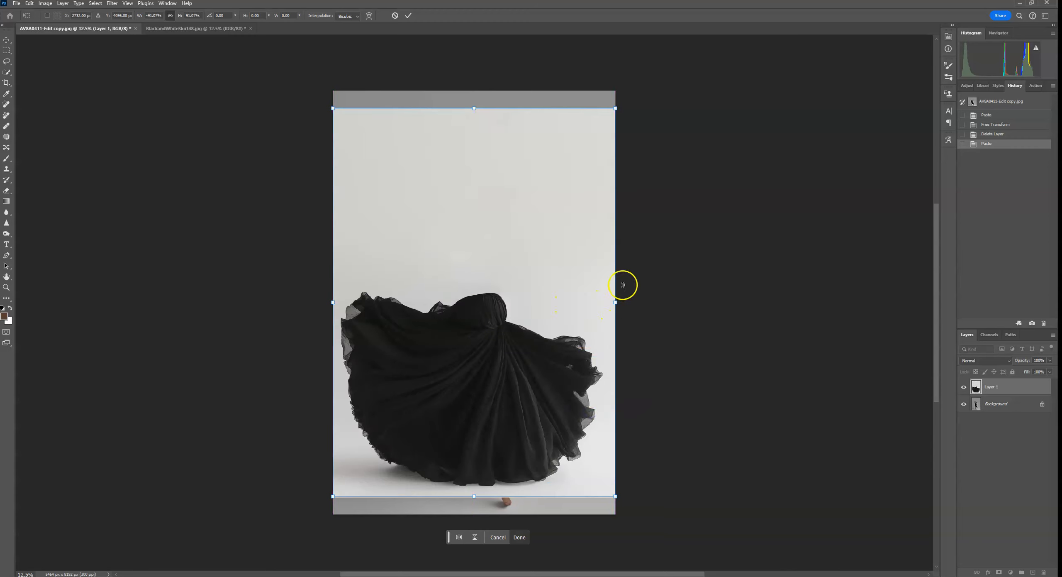
pyautogui.click(410, 15)
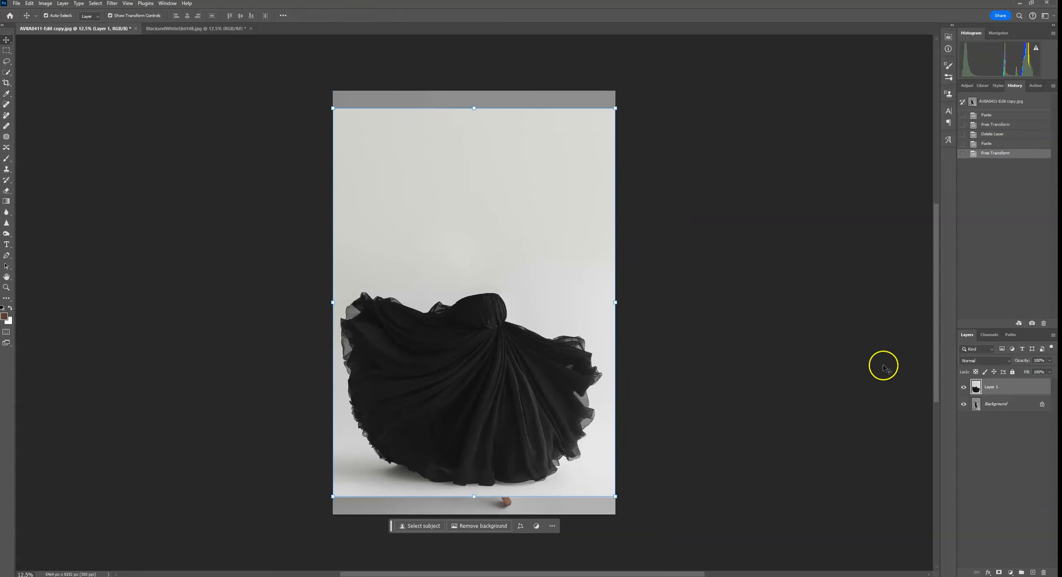
# - With the skirt layer hidden, use Select Subject on the portrait, then duplicate the Background layer and mask the copy to the woman
pyautogui.click(964, 387)
pyautogui.click(1004, 408)
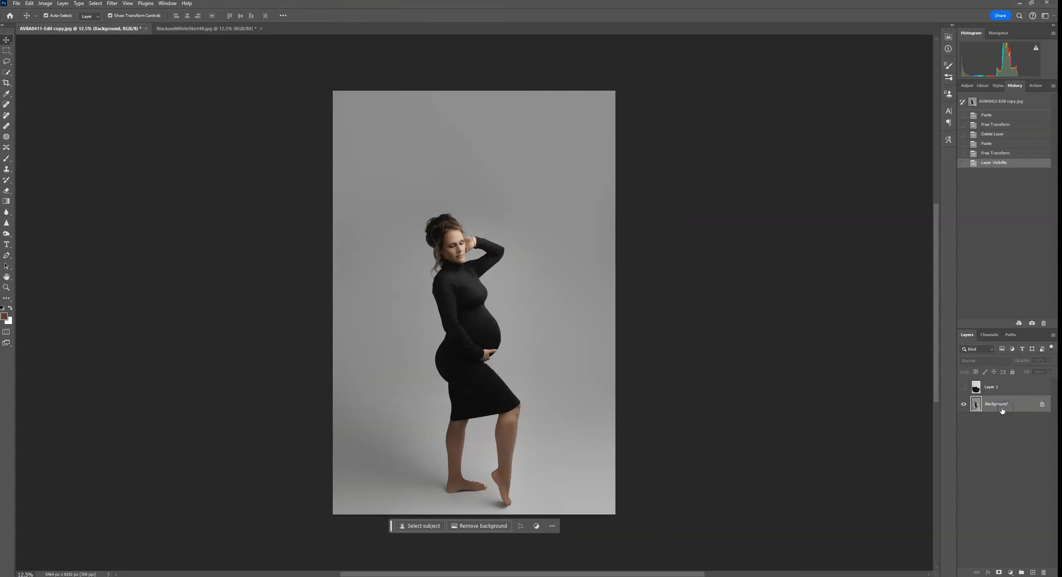
pyautogui.click(8, 73)
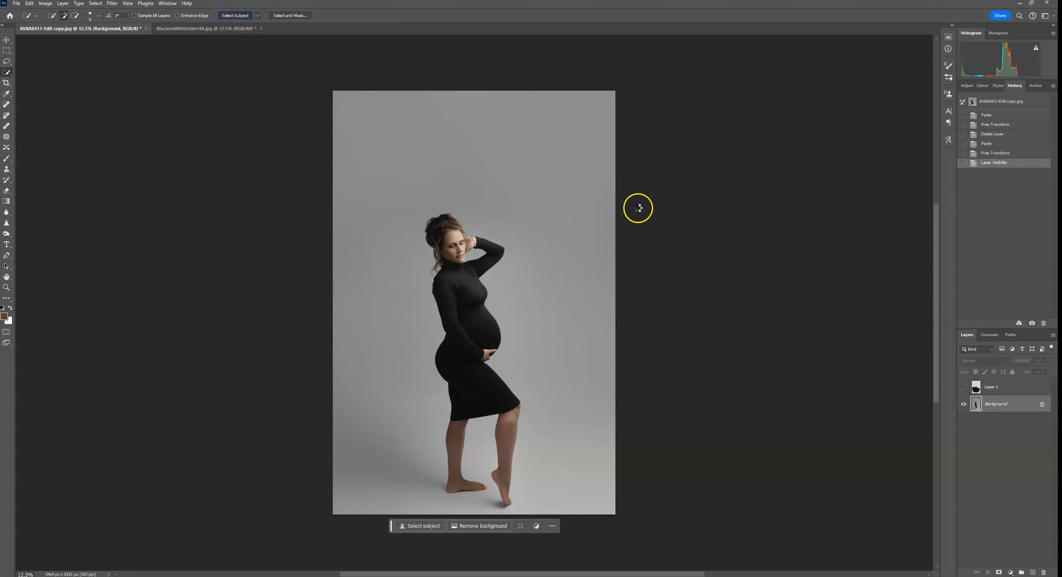
pyautogui.moveTo(1019, 411); pyautogui.dragTo(1033, 572)
pyautogui.click(1000, 571)
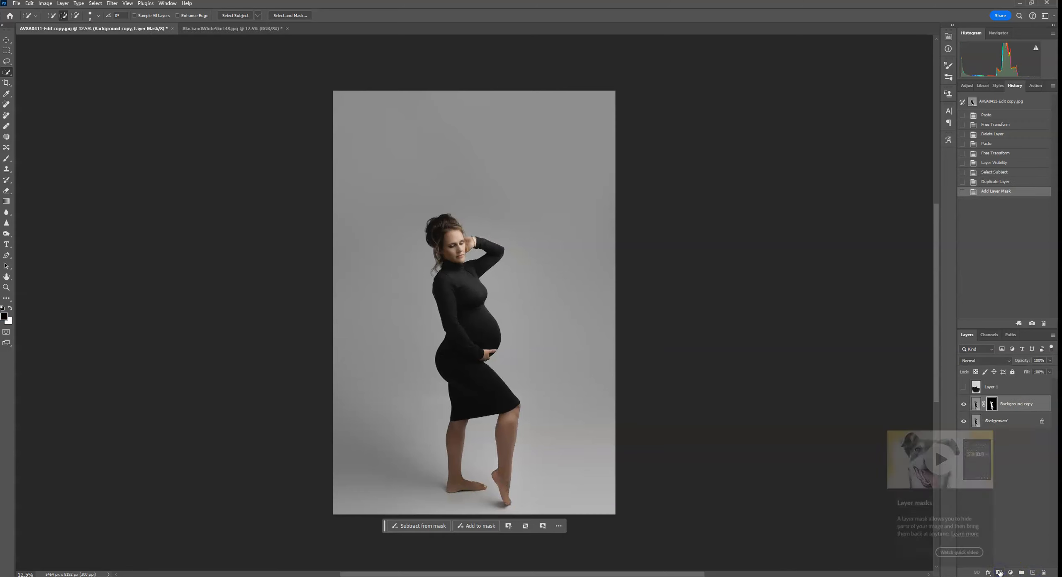
# - Show the skirt layer and place it between the masked portrait copy and the Background layer
pyautogui.click(1010, 386)
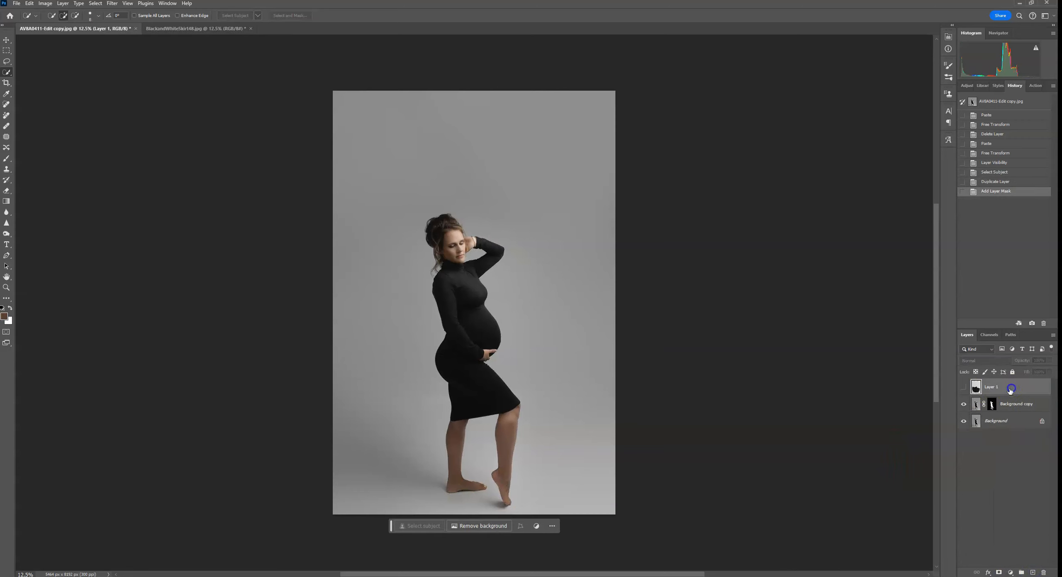
pyautogui.click(964, 388)
pyautogui.moveTo(1011, 390); pyautogui.dragTo(1014, 408)
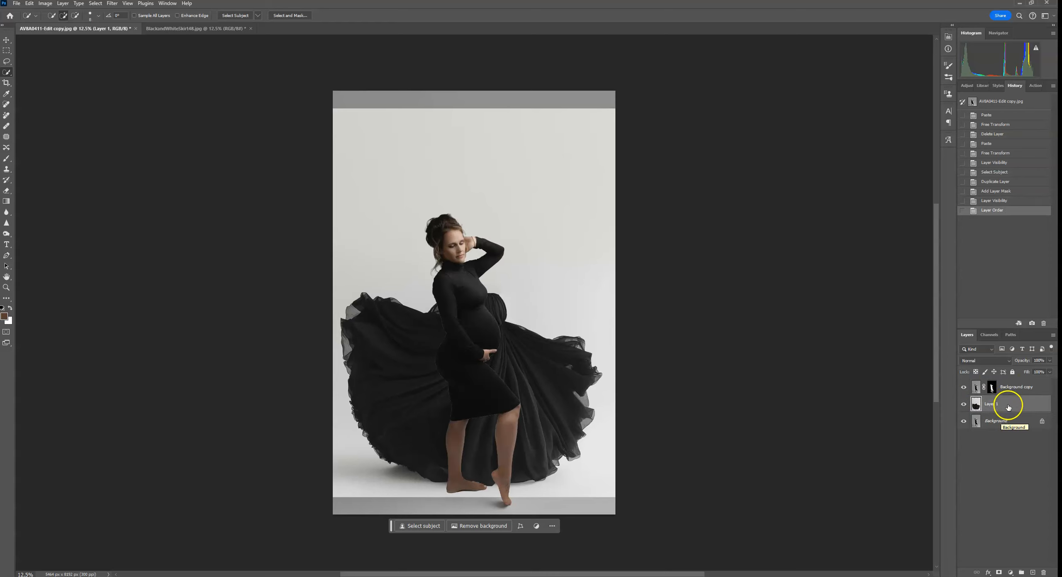
# - Move the skirt down to align with the woman's waist, fine-tuning its position at 45% opacity above the masked copy
pyautogui.click(7, 40)
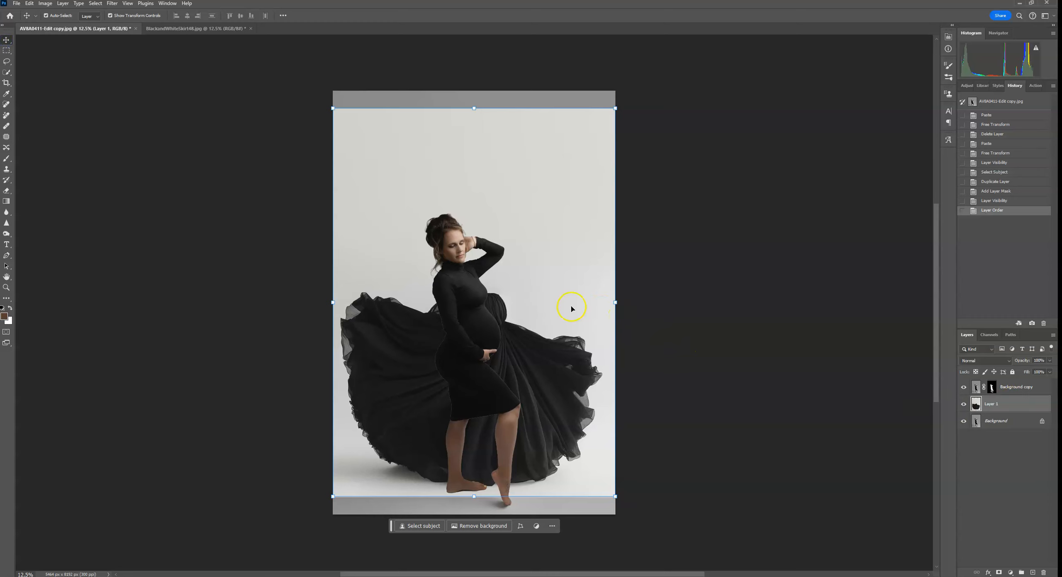
pyautogui.moveTo(569, 287); pyautogui.dragTo(564, 314)
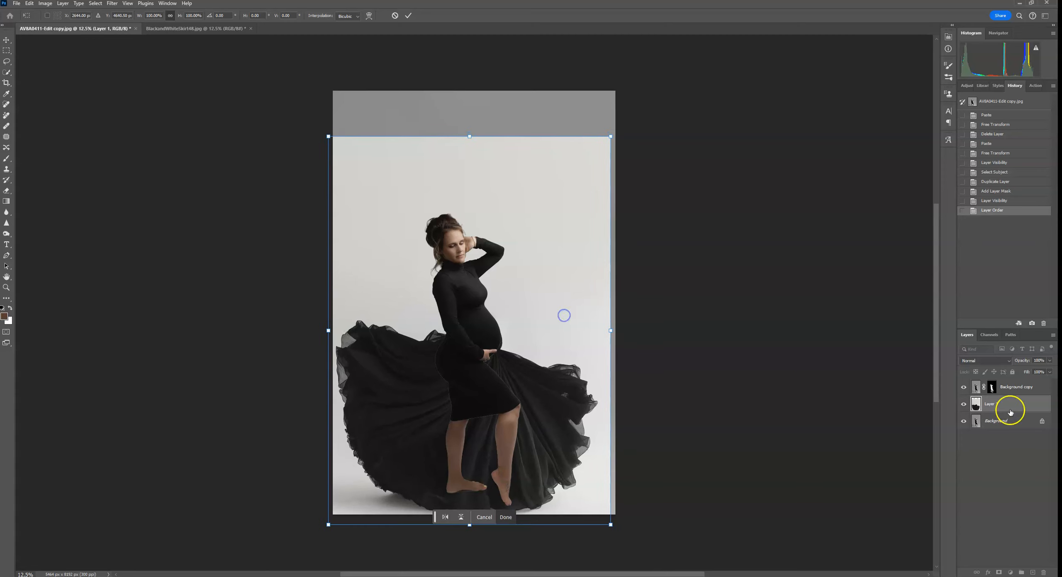
pyautogui.moveTo(1032, 403); pyautogui.dragTo(1031, 371)
pyautogui.moveTo(575, 335); pyautogui.dragTo(575, 331)
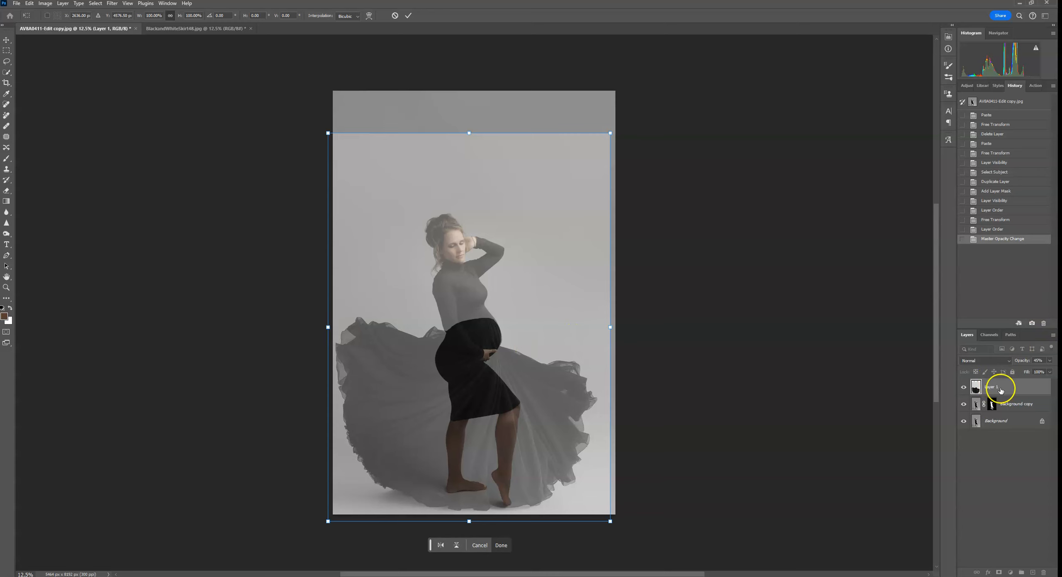
pyautogui.press('Return')
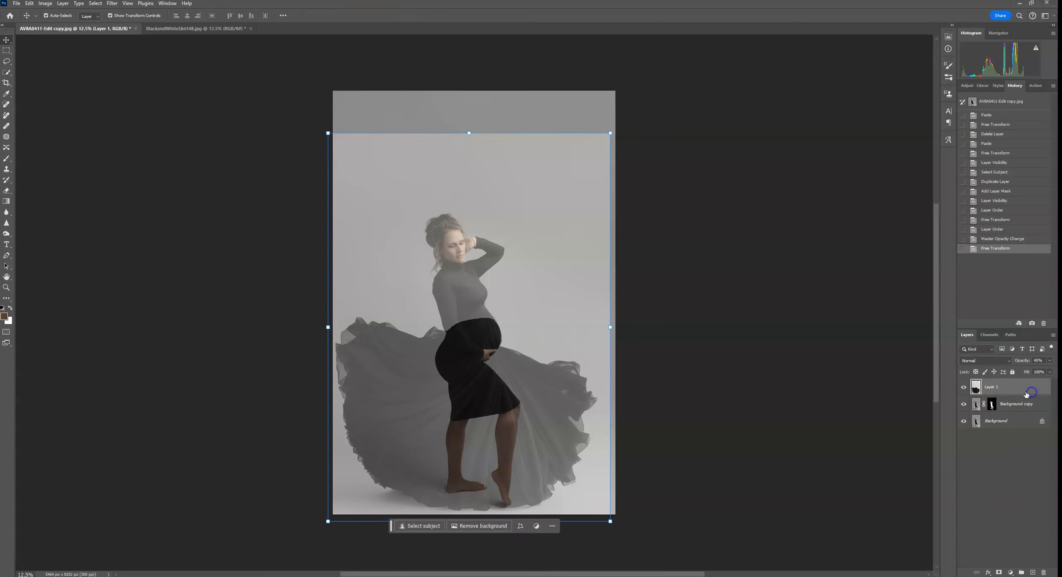
# - Place the skirt layer back beneath the masked portrait copy and set its opacity to 100%
pyautogui.moveTo(1024, 392); pyautogui.dragTo(1024, 408)
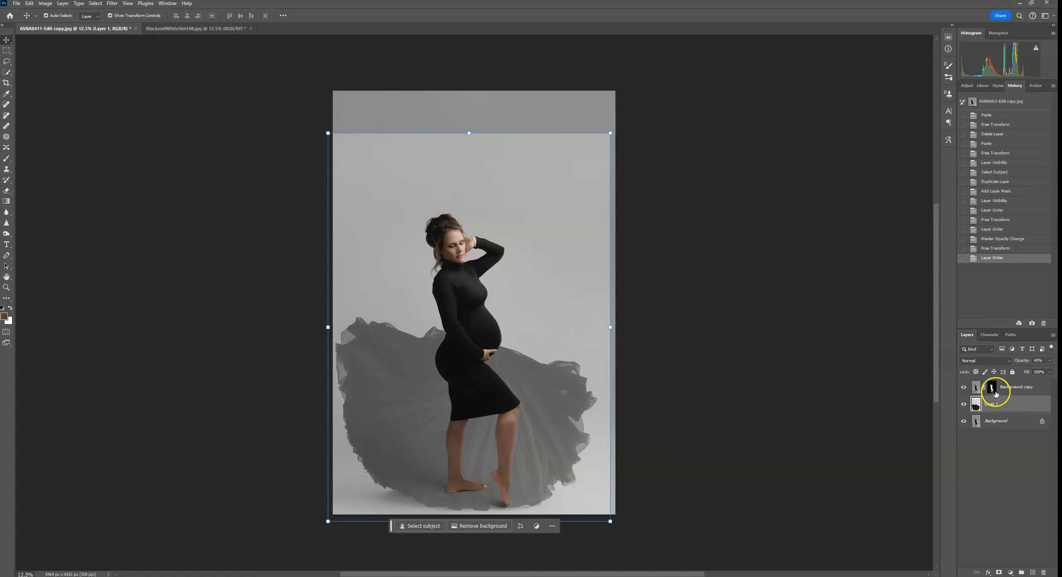
pyautogui.click(1051, 360)
pyautogui.moveTo(1055, 370); pyautogui.dragTo(1057, 365)
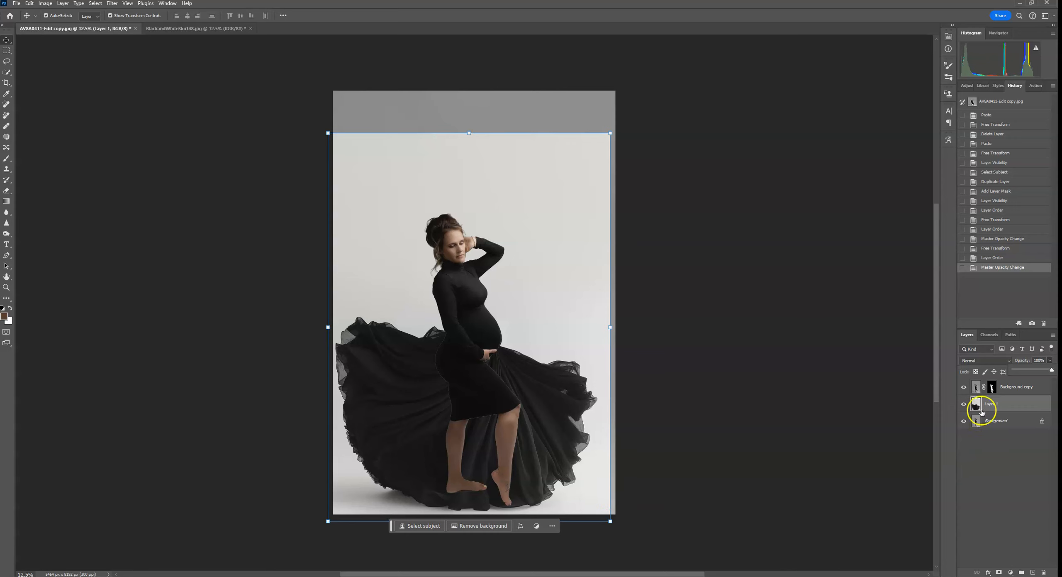
# - Paint black on the portrait copy's layer mask with a Hard Round brush at 100% hardness, starting to reveal the skirt over the hip
pyautogui.click(986, 387)
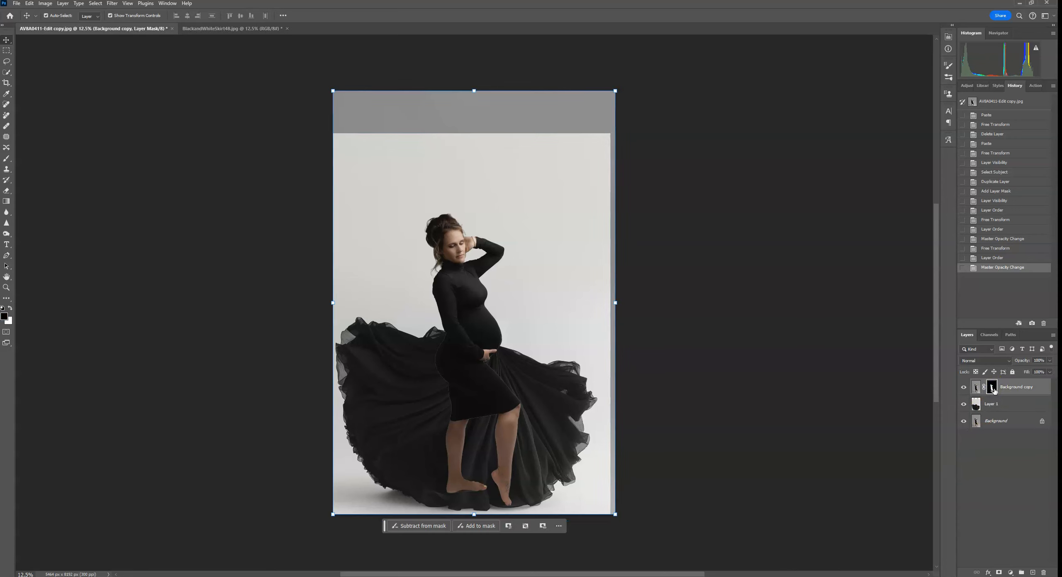
pyautogui.click(7, 158)
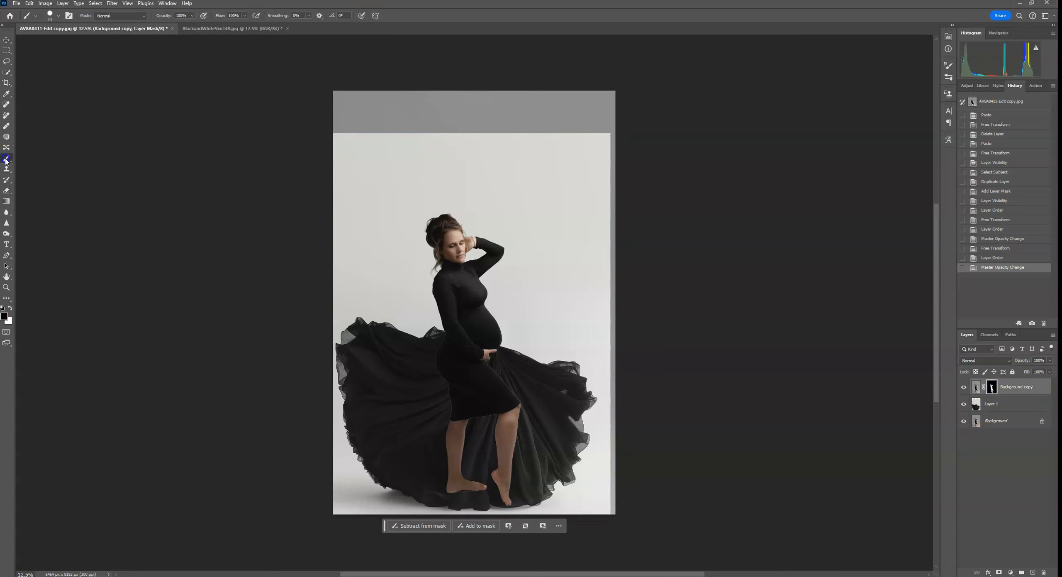
pyautogui.click(59, 15)
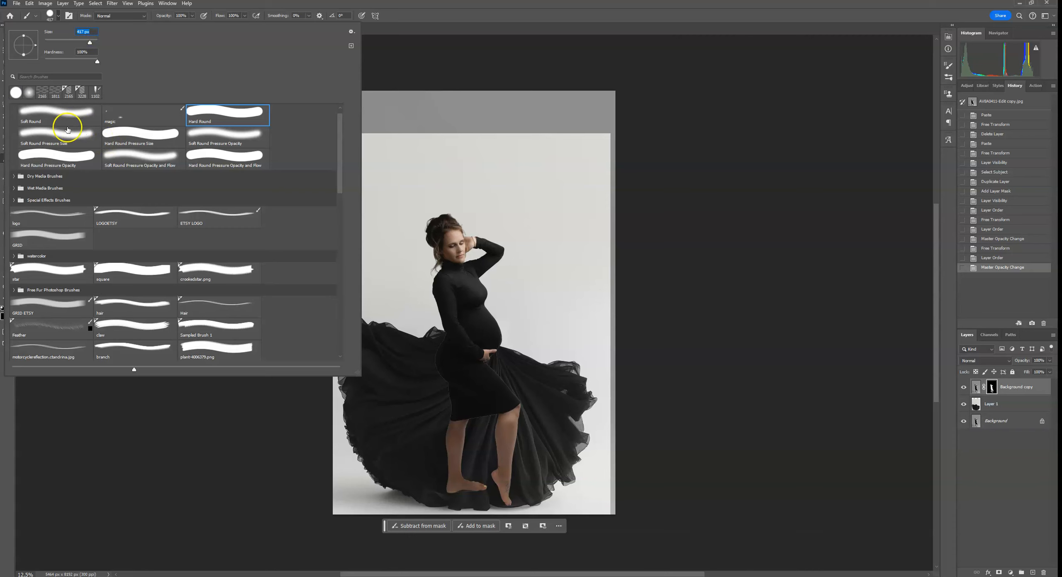
pyautogui.click(113, 429)
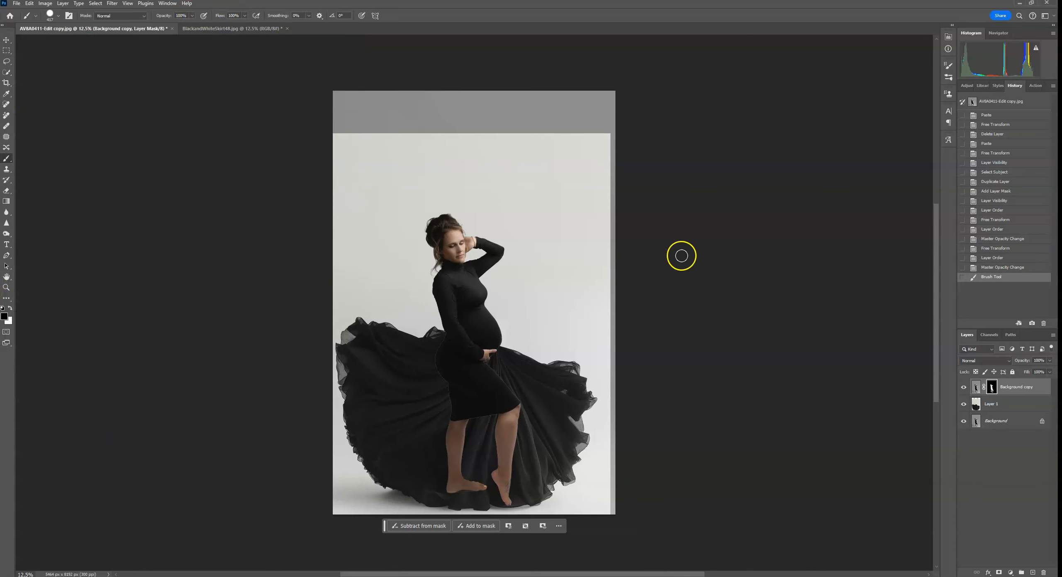
pyautogui.hotkey('ctrl', '+')
pyautogui.hotkey('ctrl', '+')
pyautogui.hotkey('ctrl', '+')
pyautogui.hotkey('ctrl', '+')
pyautogui.hotkey('ctrl', '+')
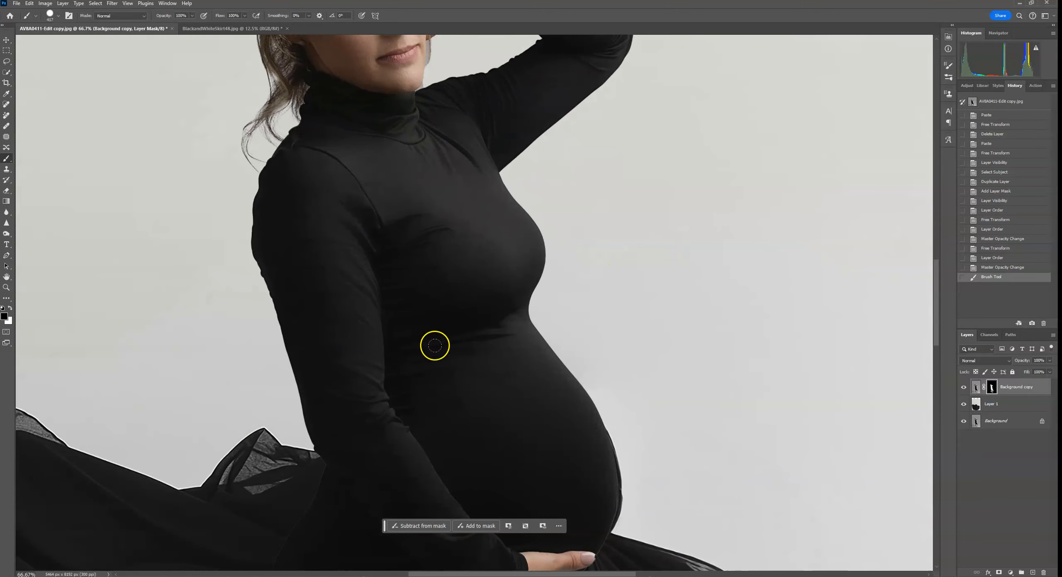
pyautogui.scroll(-5, 435, 345)
pyautogui.click(451, 351)
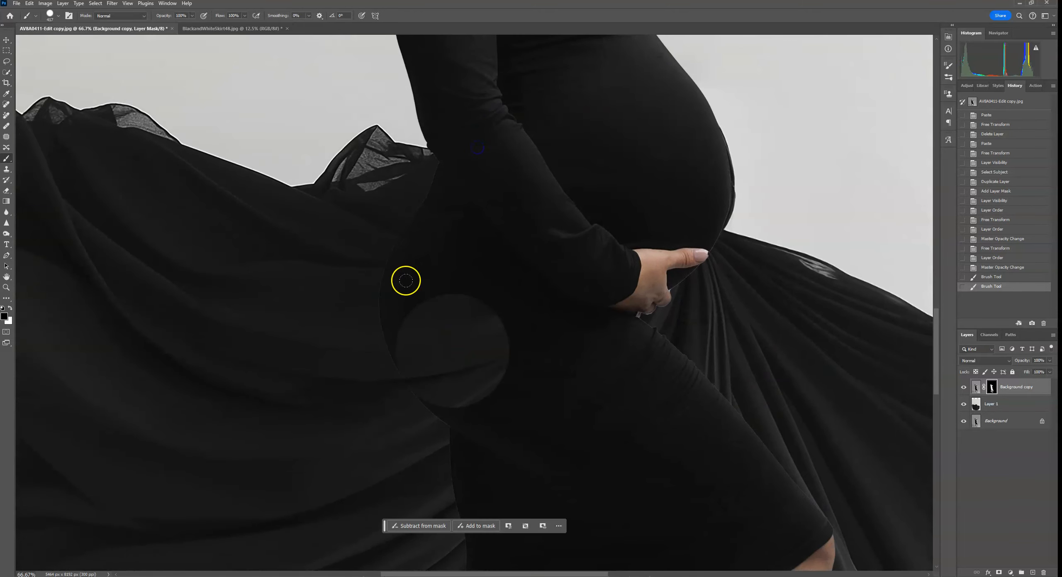
# - Continue painting black on the mask below the sleeve and hand to hide the fitted dress over the hip and upper thigh
pyautogui.hotkey('ctrl', '+')
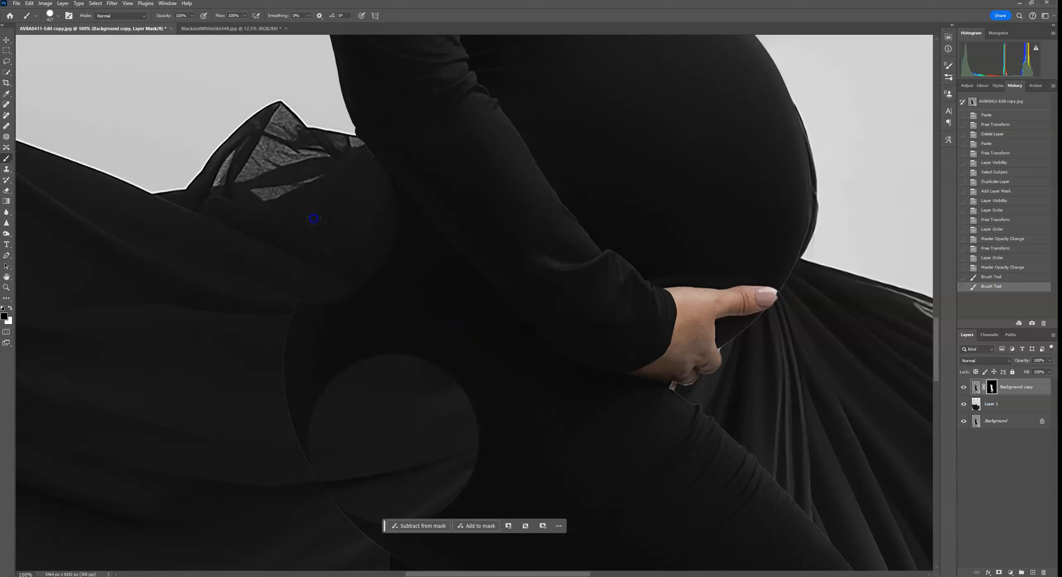
pyautogui.moveTo(331, 237); pyautogui.dragTo(354, 274)
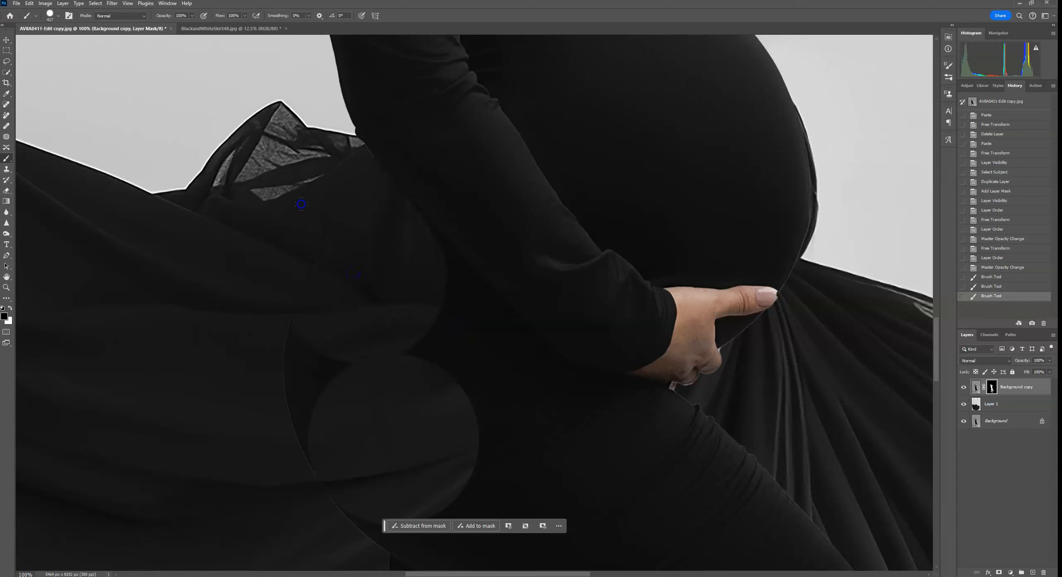
pyautogui.moveTo(367, 275); pyautogui.dragTo(440, 363)
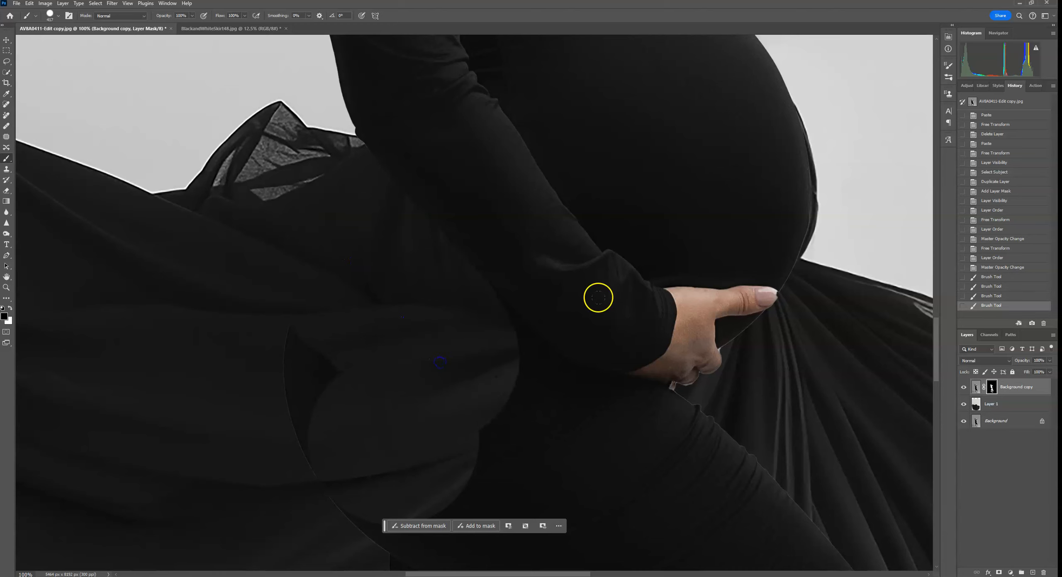
pyautogui.hotkey('ctrl', '+')
pyautogui.moveTo(550, 366); pyautogui.dragTo(319, 148)
pyautogui.moveTo(185, 202)
pyautogui.mouseDown()
pyautogui.moveTo(221, 257)
pyautogui.moveTo(182, 207)
pyautogui.moveTo(378, 374)
pyautogui.mouseUp()
pyautogui.moveTo(442, 386)
pyautogui.mouseDown()
pyautogui.moveTo(347, 284)
pyautogui.moveTo(359, 309)
pyautogui.moveTo(519, 351)
pyautogui.moveTo(472, 333)
pyautogui.mouseUp()
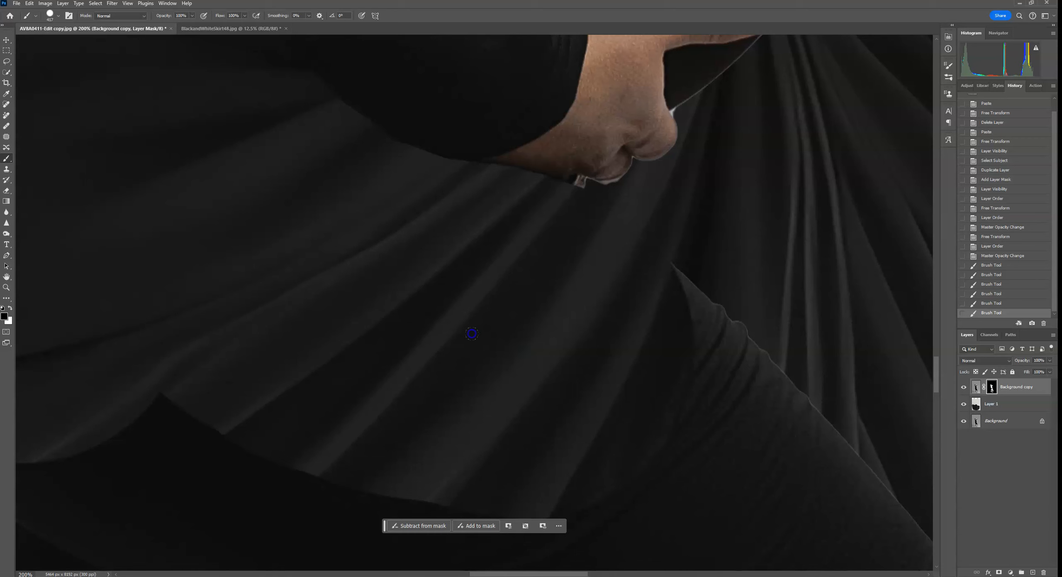
pyautogui.moveTo(396, 332); pyautogui.dragTo(396, 333)
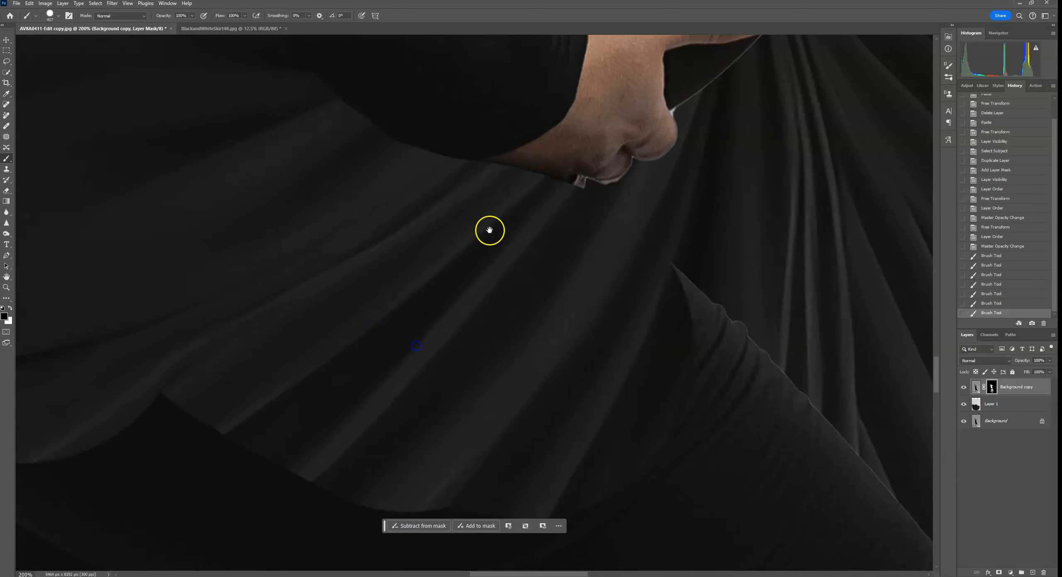
# - Reduce the Hard Round brush size and mask out the leftover dress fragments along the underside of the hand
pyautogui.moveTo(489, 230); pyautogui.dragTo(329, 286)
pyautogui.click(50, 15)
pyautogui.click(47, 40)
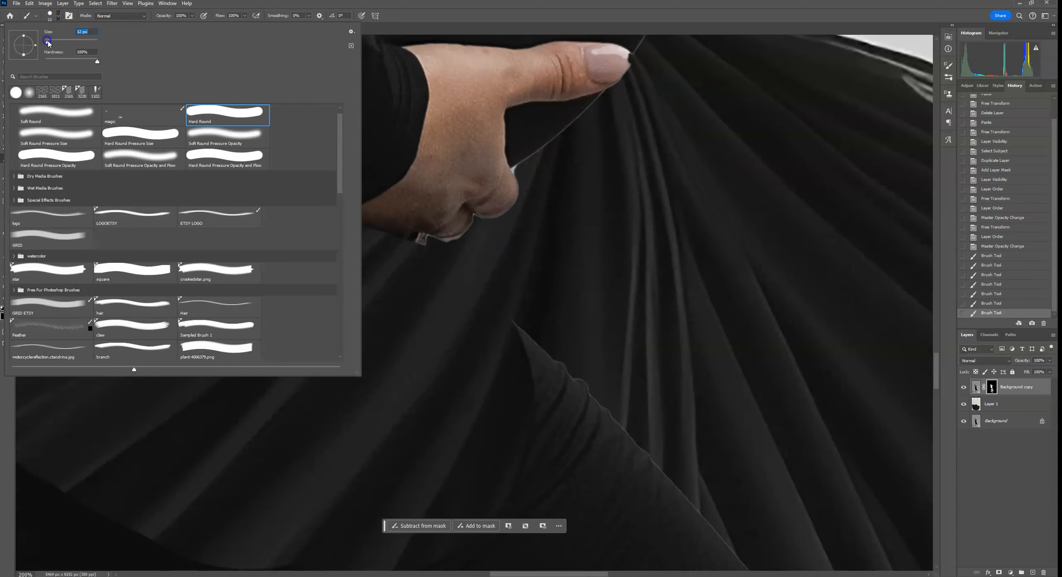
pyautogui.click(415, 247)
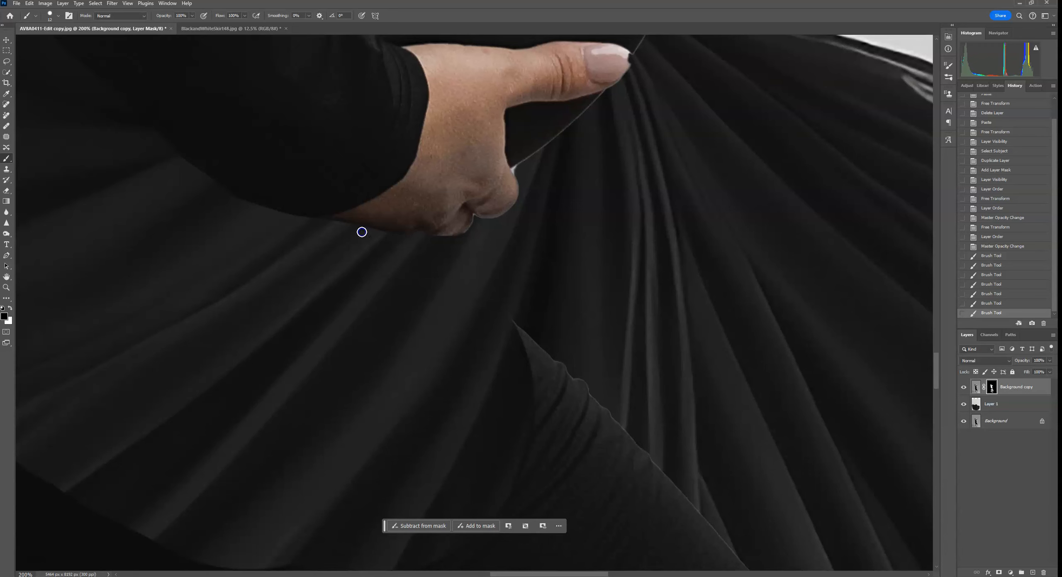
pyautogui.click(423, 253)
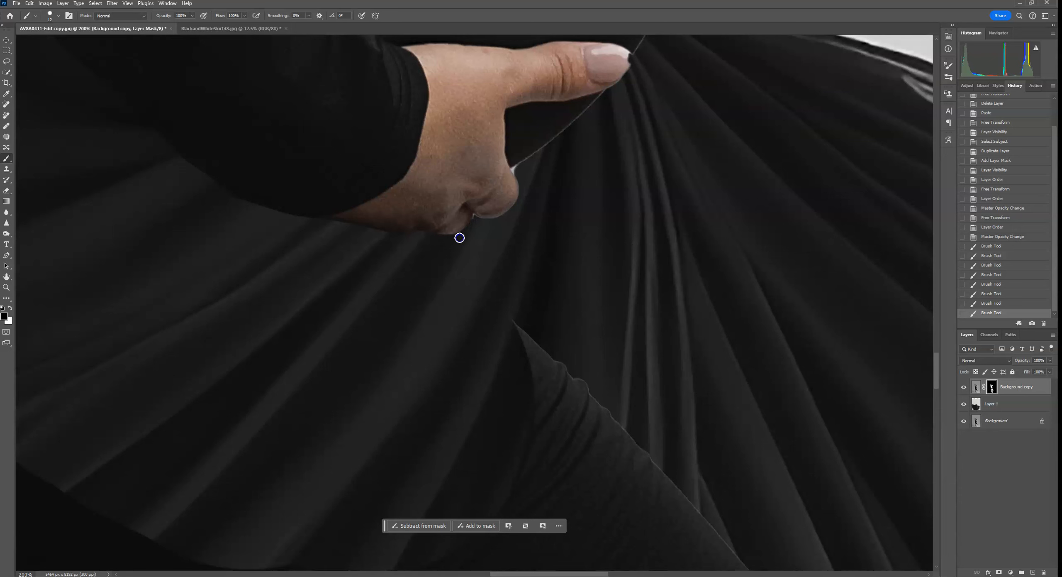
# - Set the brush size to 4 px and mask out the light fringe around the curled fingertips
pyautogui.click(50, 16)
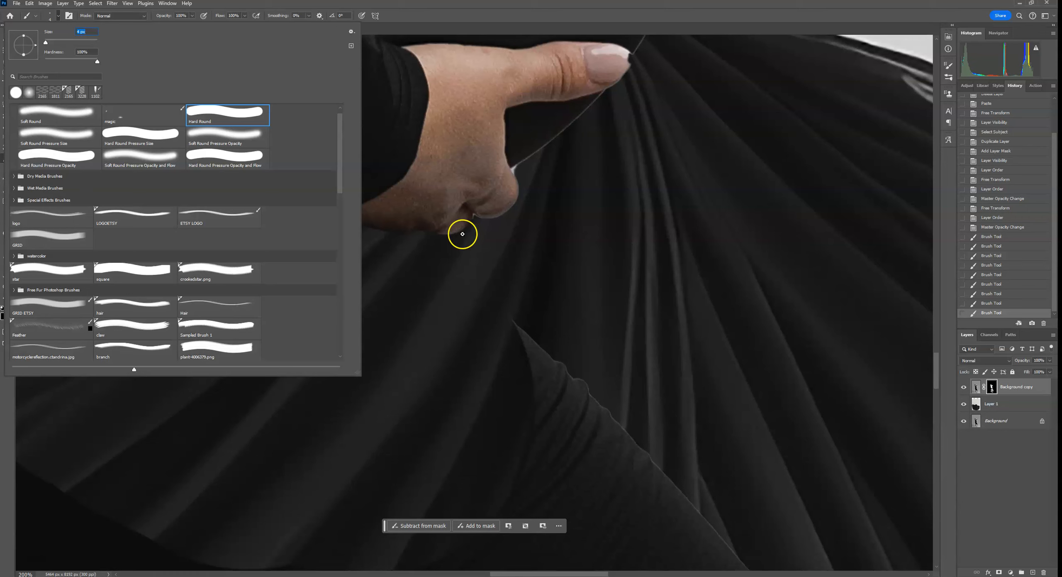
pyautogui.click(462, 233)
pyautogui.click(471, 223)
pyautogui.click(470, 224)
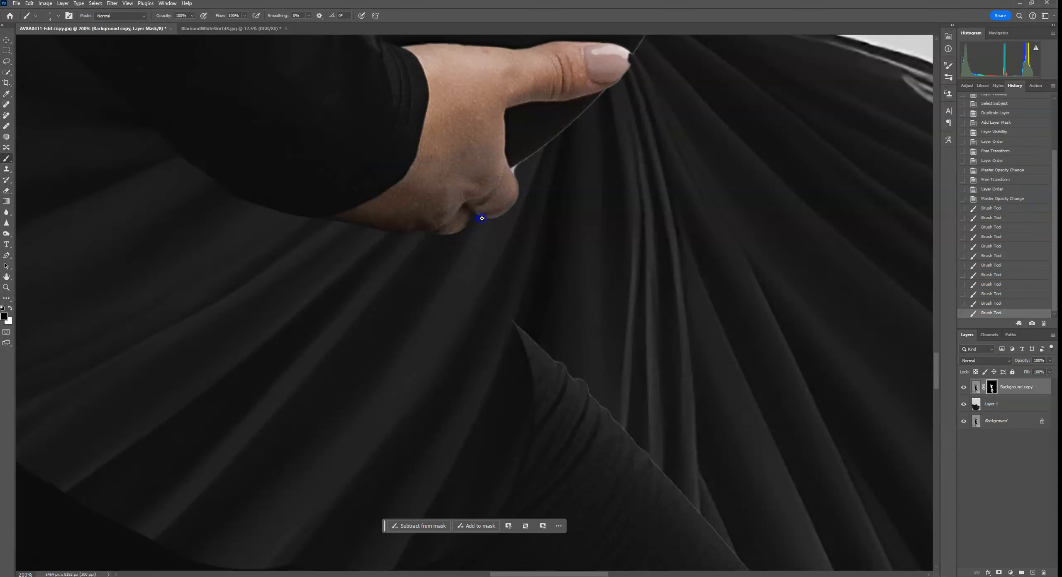
pyautogui.click(514, 203)
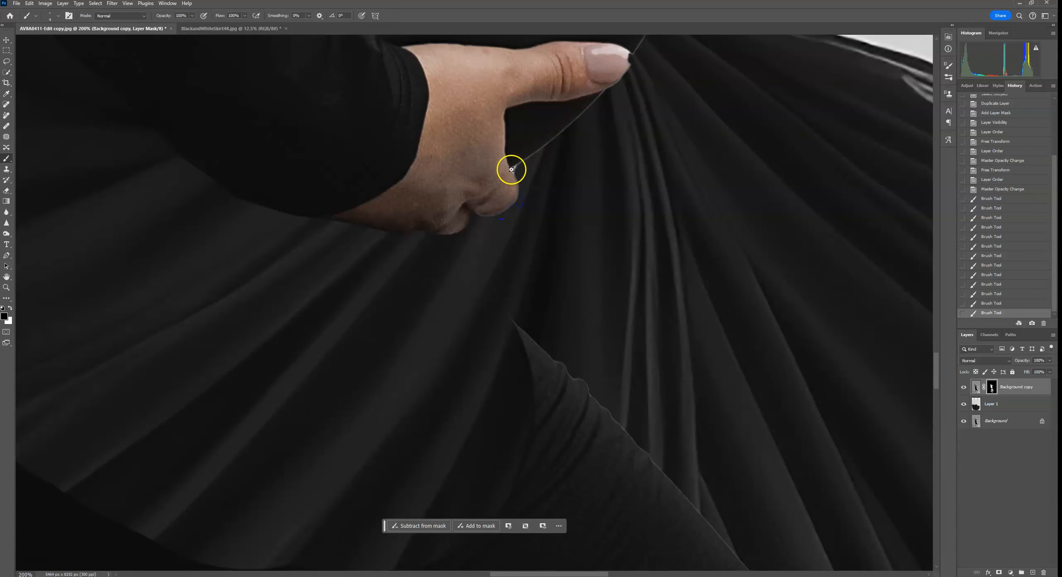
pyautogui.moveTo(519, 201); pyautogui.dragTo(513, 215)
# - Paint black on the mask along the curled finger's outer edge up to the bright notch below the thumb
pyautogui.hotkey('ctrl', '+')
pyautogui.moveTo(561, 169); pyautogui.dragTo(526, 242)
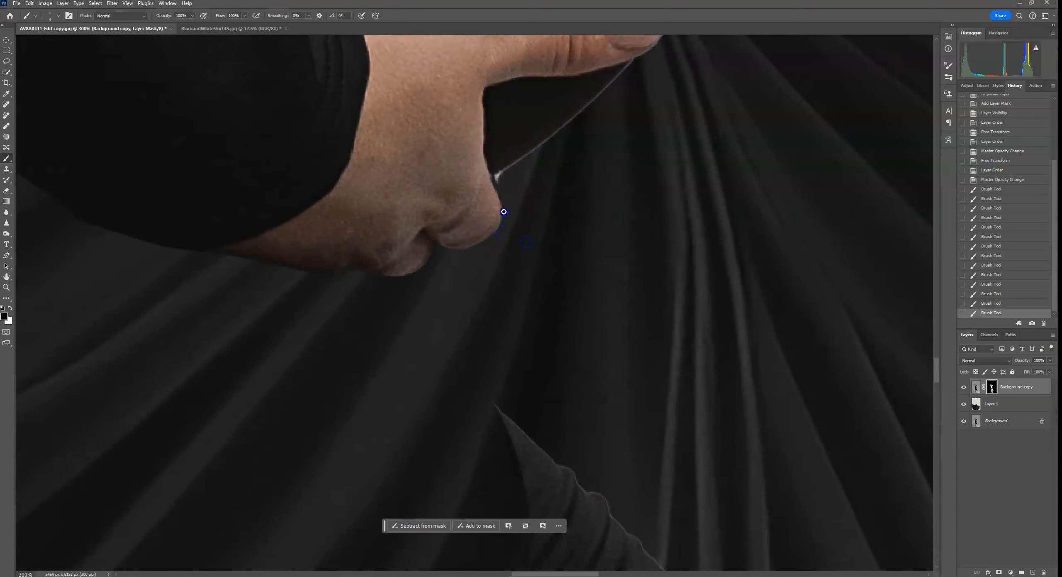
pyautogui.click(497, 235)
pyautogui.moveTo(509, 212); pyautogui.dragTo(496, 179)
pyautogui.click(508, 207)
pyautogui.click(514, 179)
pyautogui.hotkey('ctrl', '-')
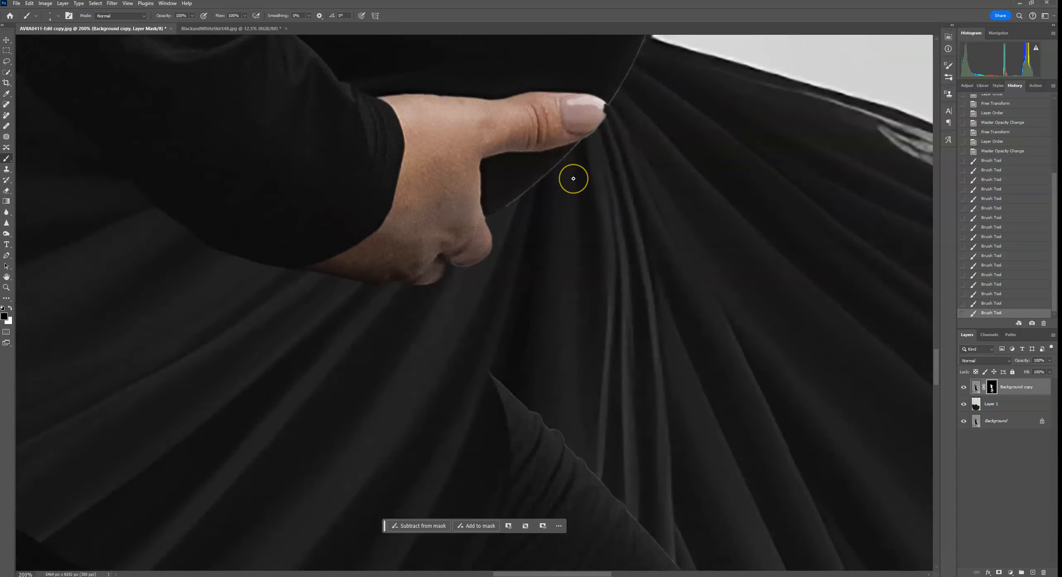
# - Restore the missing edge of the thumbnail tip by painting white on the mask
pyautogui.moveTo(573, 178); pyautogui.dragTo(546, 328)
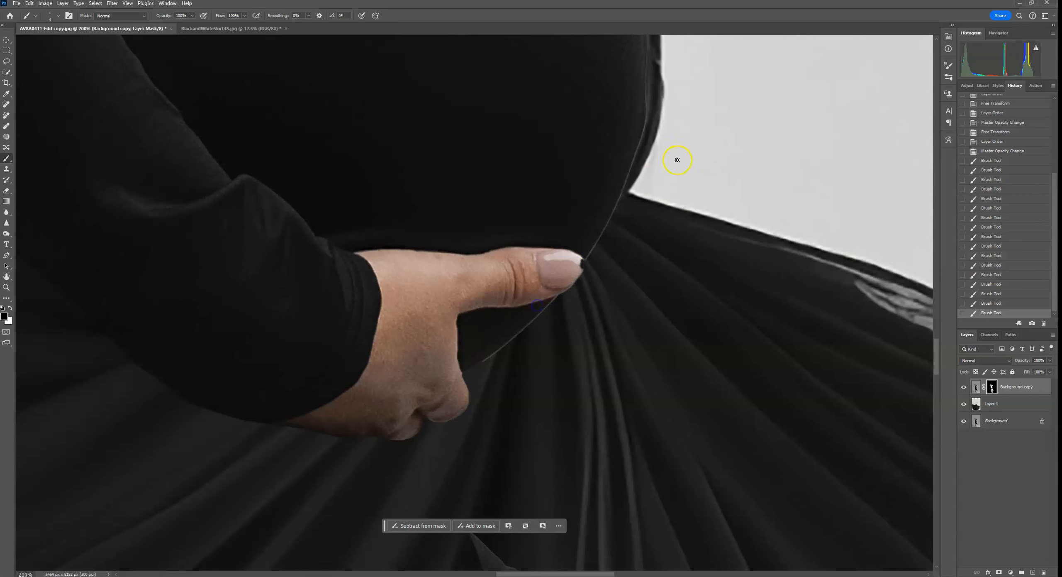
pyautogui.moveTo(619, 84); pyautogui.dragTo(564, 133)
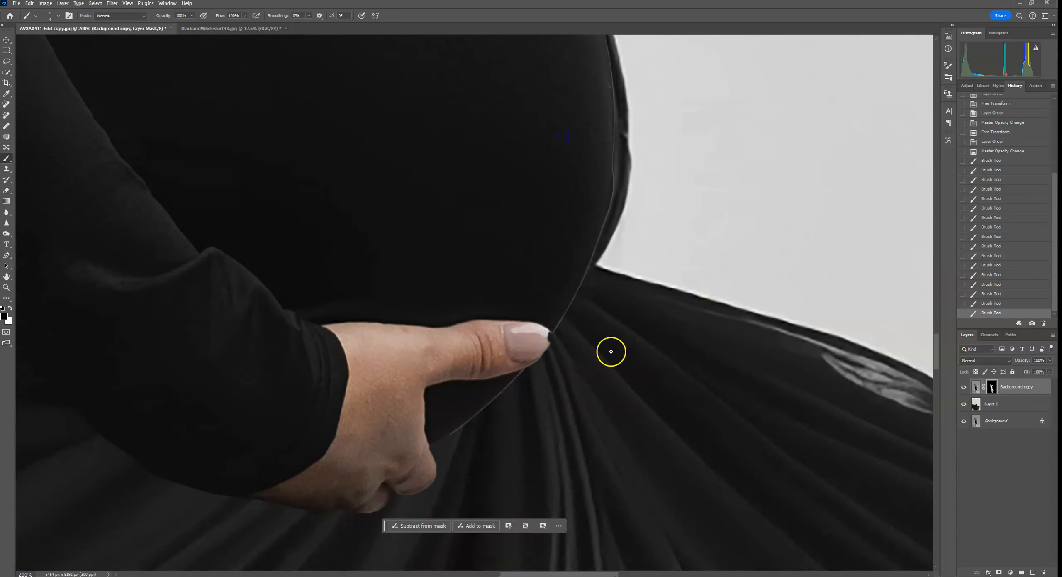
pyautogui.hotkey('ctrl', '+')
pyautogui.press('x')
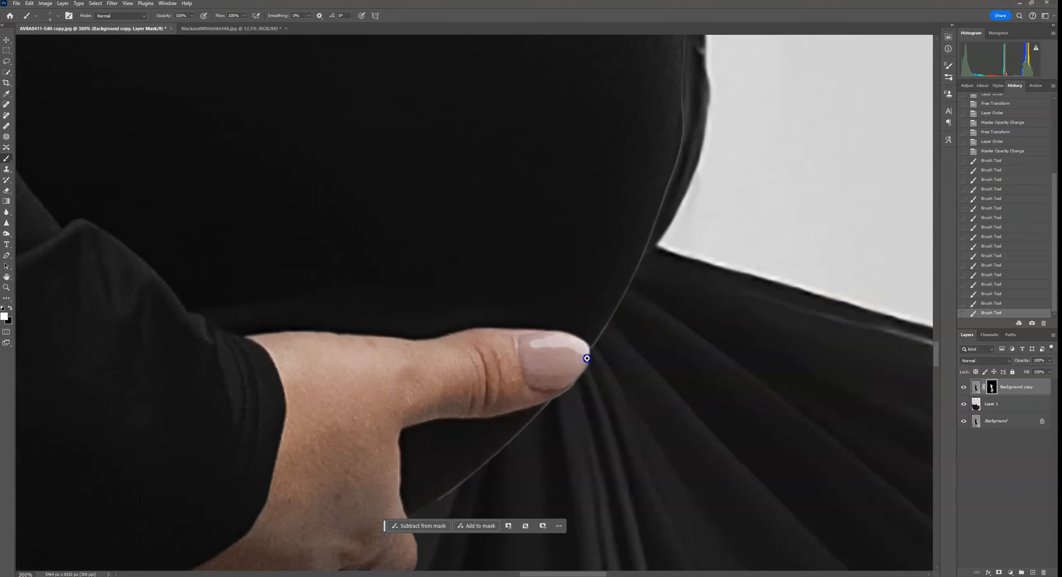
pyautogui.click(588, 358)
# - Paint black on the mask along the light line from the lower belly edge past the thumb tip to below the hand
pyautogui.press('x')
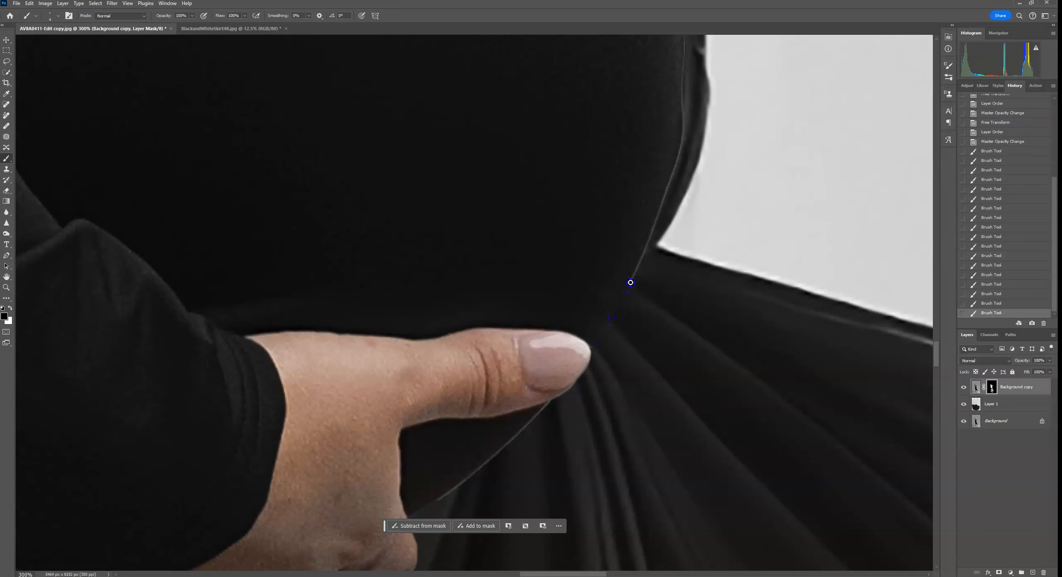
pyautogui.click(643, 256)
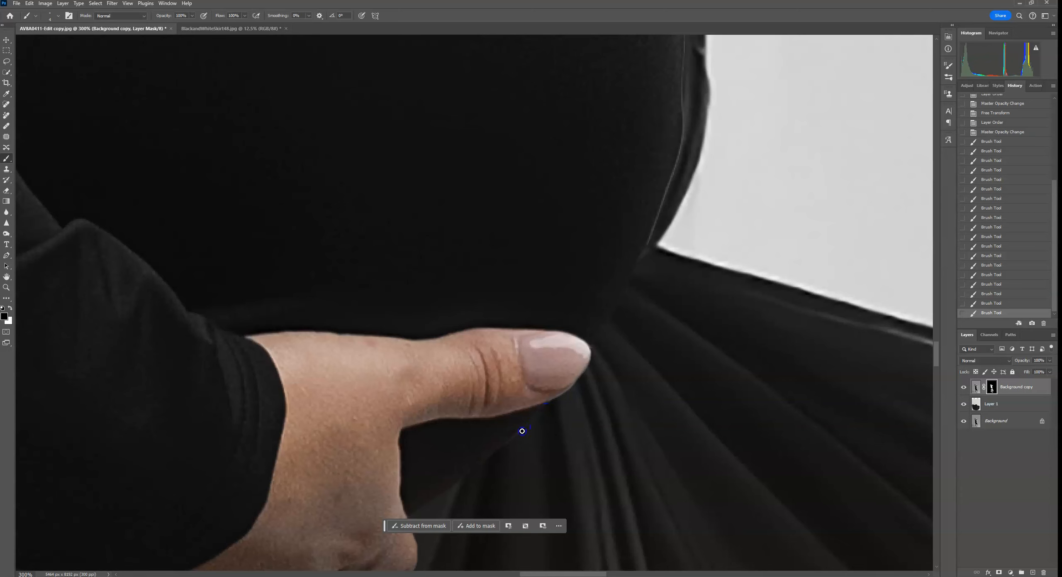
pyautogui.moveTo(499, 451); pyautogui.dragTo(497, 454)
# - Clone light backdrop on Layer 1 over the skirt bodice edge that protrudes beyond the belly
pyautogui.moveTo(633, 331); pyautogui.dragTo(513, 523)
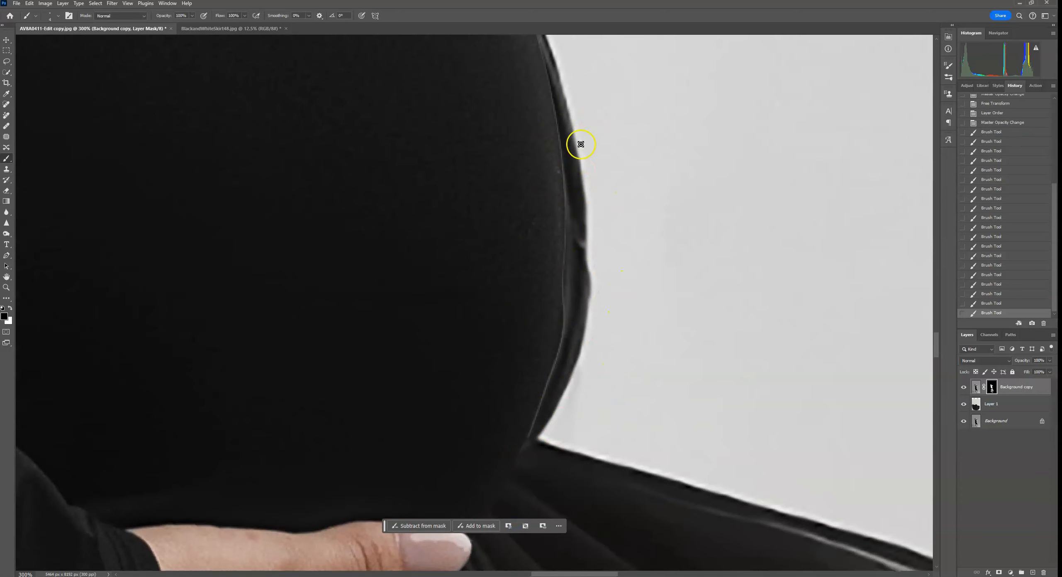
pyautogui.click(1018, 410)
pyautogui.click(7, 169)
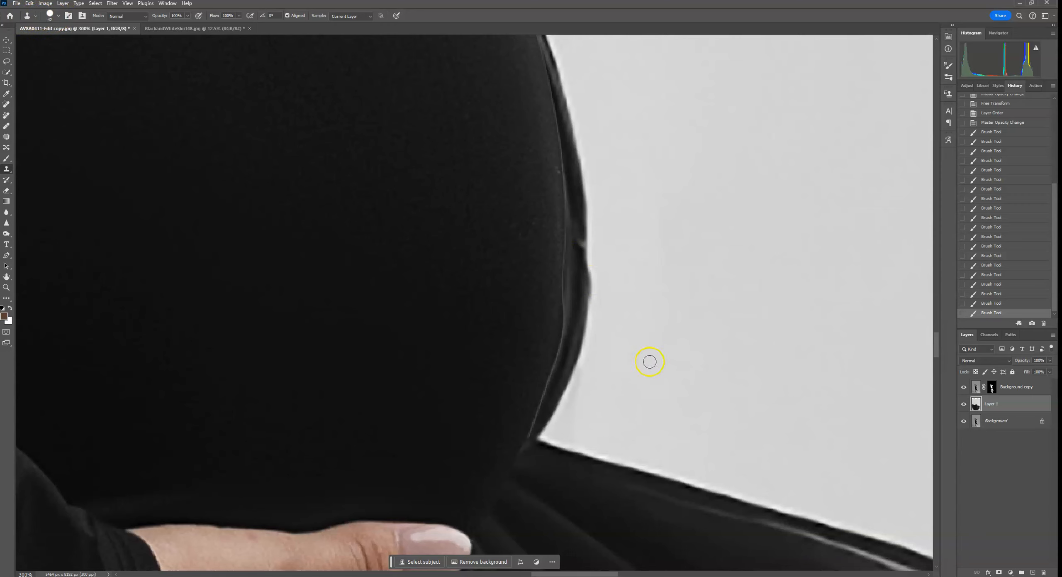
pyautogui.keyDown('alt'); pyautogui.click(622, 397); pyautogui.keyUp('alt')
pyautogui.moveTo(558, 388)
pyautogui.mouseDown()
pyautogui.moveTo(532, 412)
pyautogui.moveTo(543, 414)
pyautogui.moveTo(558, 388)
pyautogui.moveTo(583, 232)
pyautogui.moveTo(592, 301)
pyautogui.moveTo(575, 120)
pyautogui.mouseUp()
pyautogui.moveTo(644, 166); pyautogui.dragTo(637, 342)
pyautogui.keyDown('alt'); pyautogui.click(643, 292); pyautogui.keyUp('alt')
pyautogui.moveTo(552, 272)
pyautogui.mouseDown()
pyautogui.moveTo(546, 211)
pyautogui.moveTo(495, 90)
pyautogui.moveTo(504, 99)
pyautogui.mouseUp()
pyautogui.keyDown('alt'); pyautogui.click(715, 241); pyautogui.keyUp('alt')
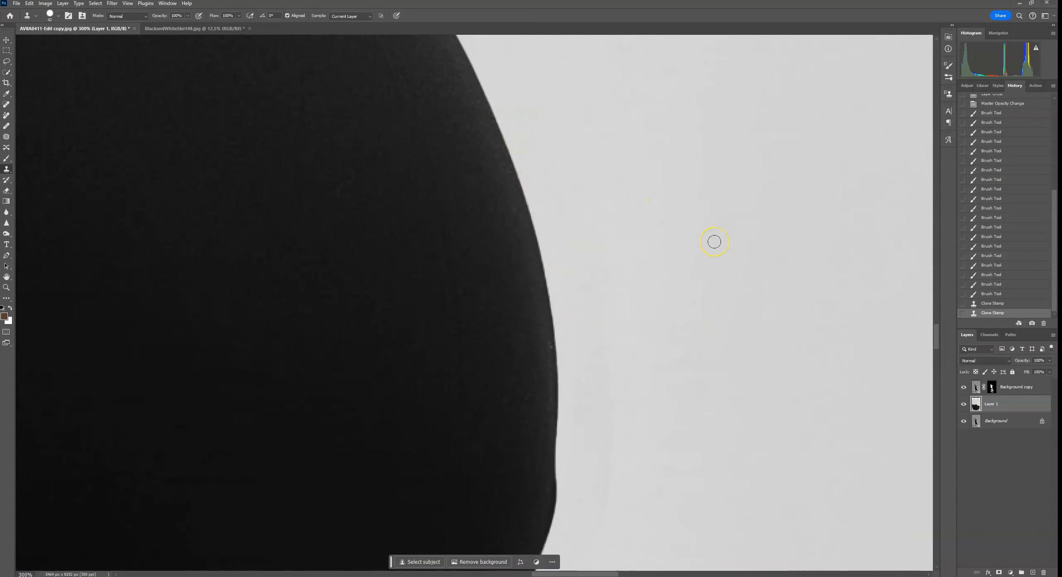
pyautogui.hotkey('ctrl', '0')
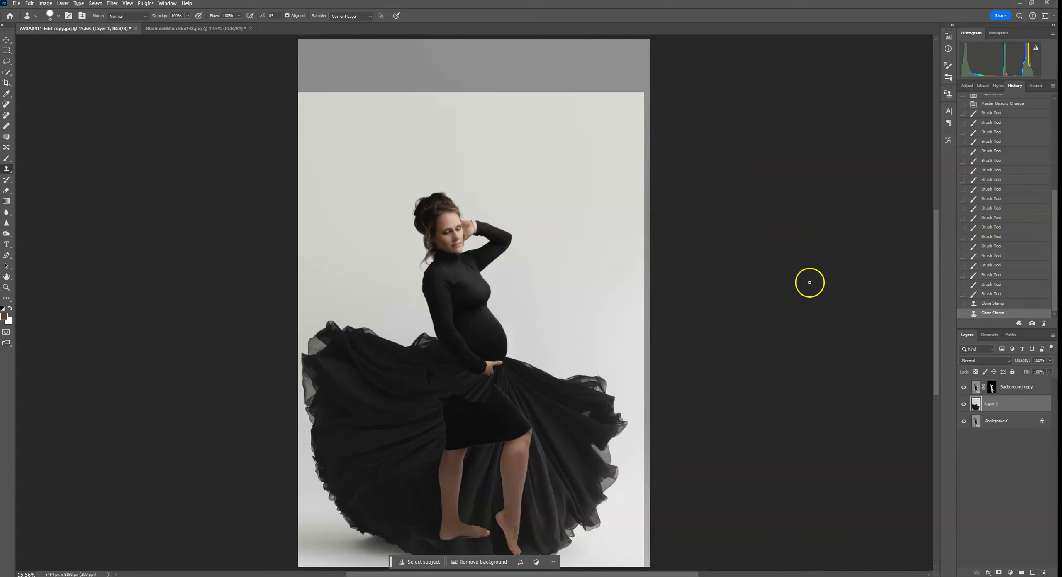
pyautogui.click(58, 15)
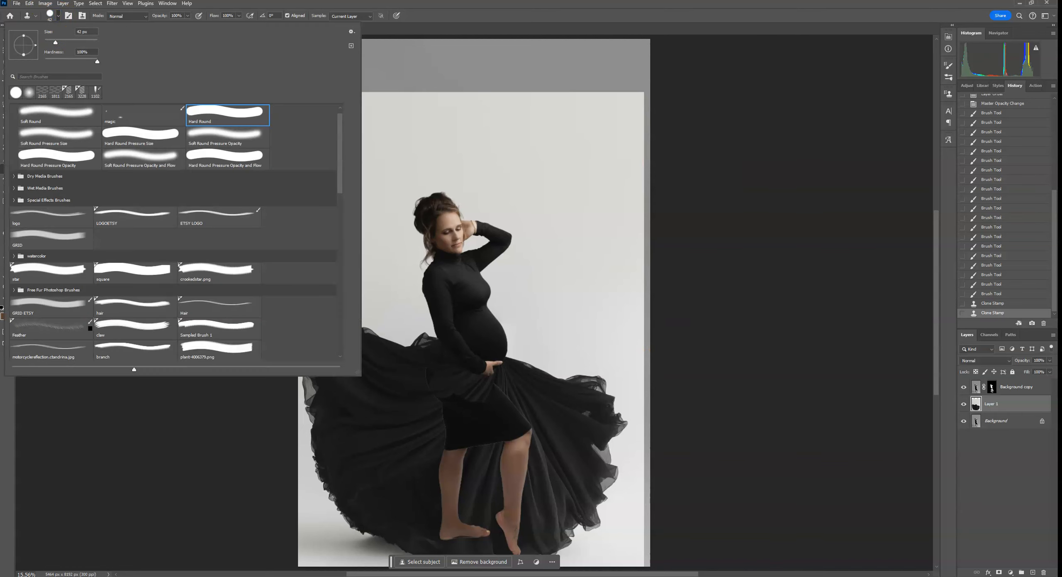
pyautogui.press('Escape')
pyautogui.click(59, 17)
pyautogui.click(84, 41)
pyautogui.click(430, 379)
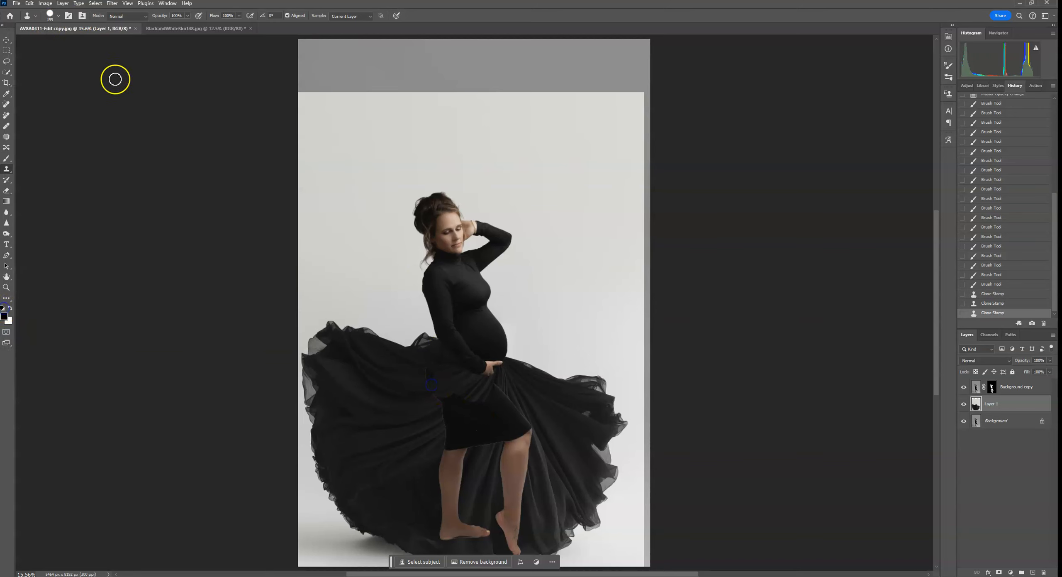
pyautogui.click(59, 15)
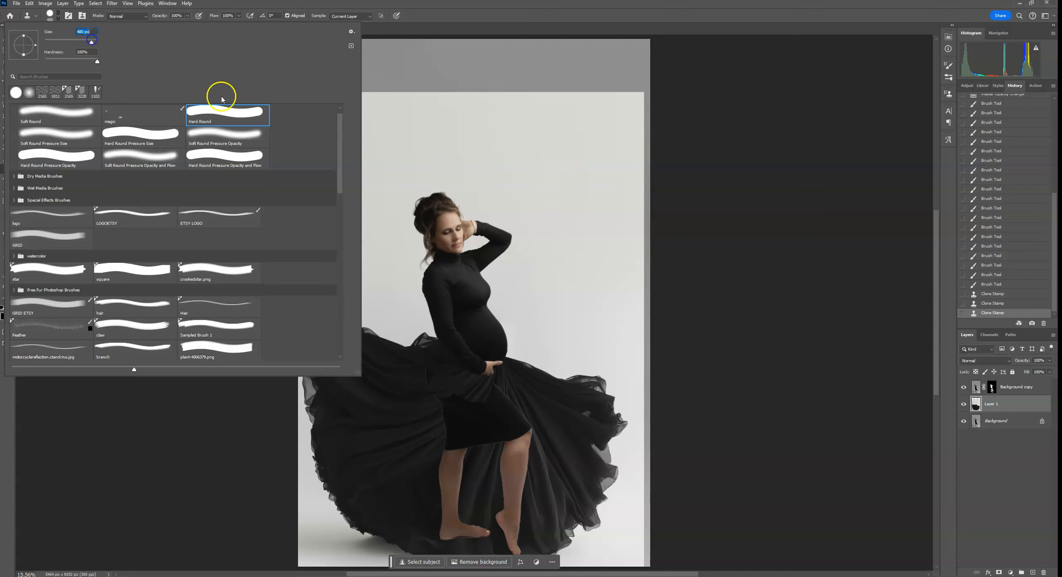
# - Enlarge the Hard Round brush and paint black on the Background copy mask over the original short dress and legs
pyautogui.click(992, 387)
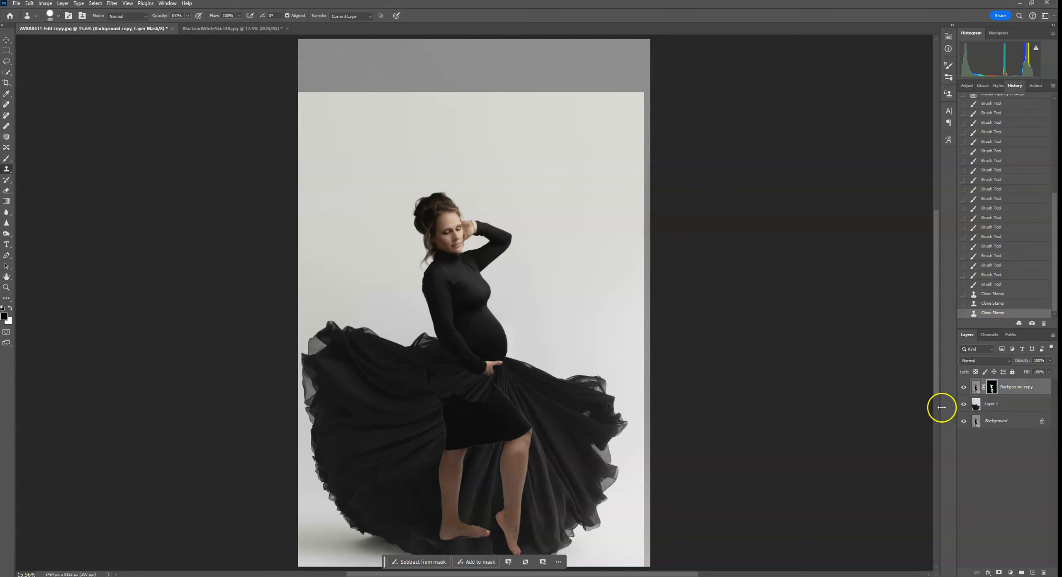
pyautogui.click(418, 372)
pyautogui.click(521, 210)
pyautogui.click(9, 161)
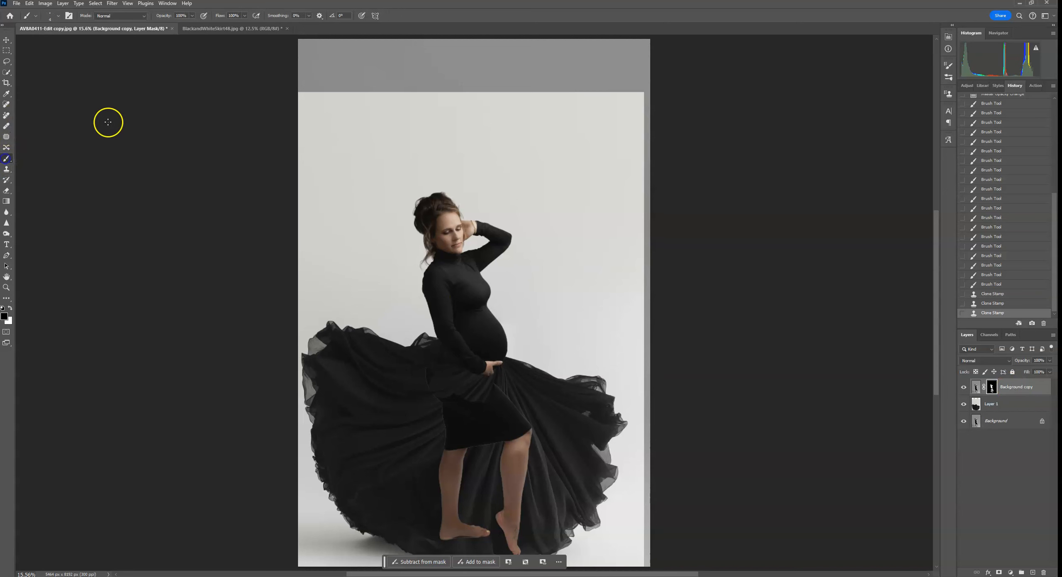
pyautogui.click(58, 17)
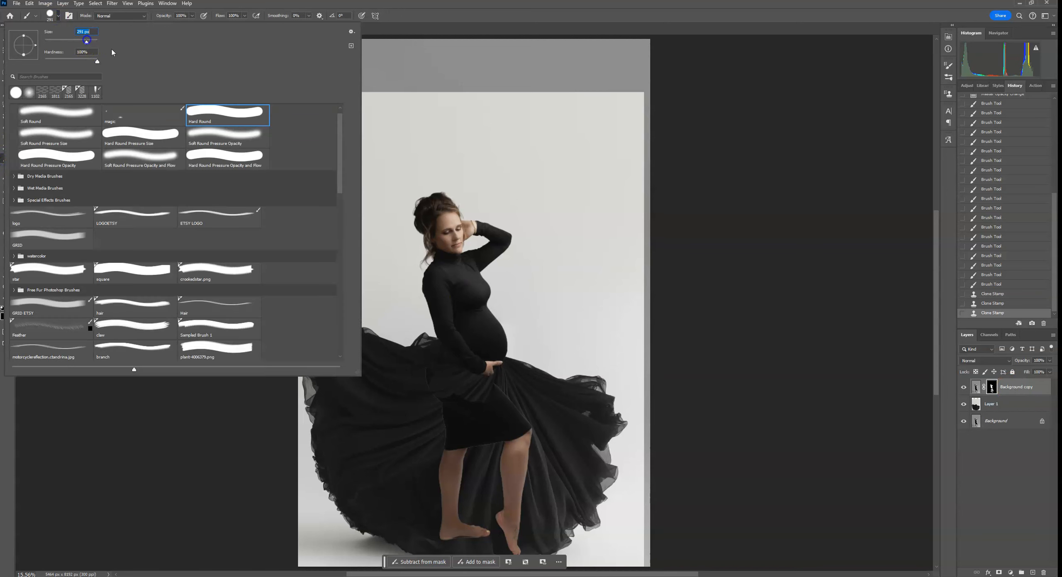
pyautogui.click(991, 389)
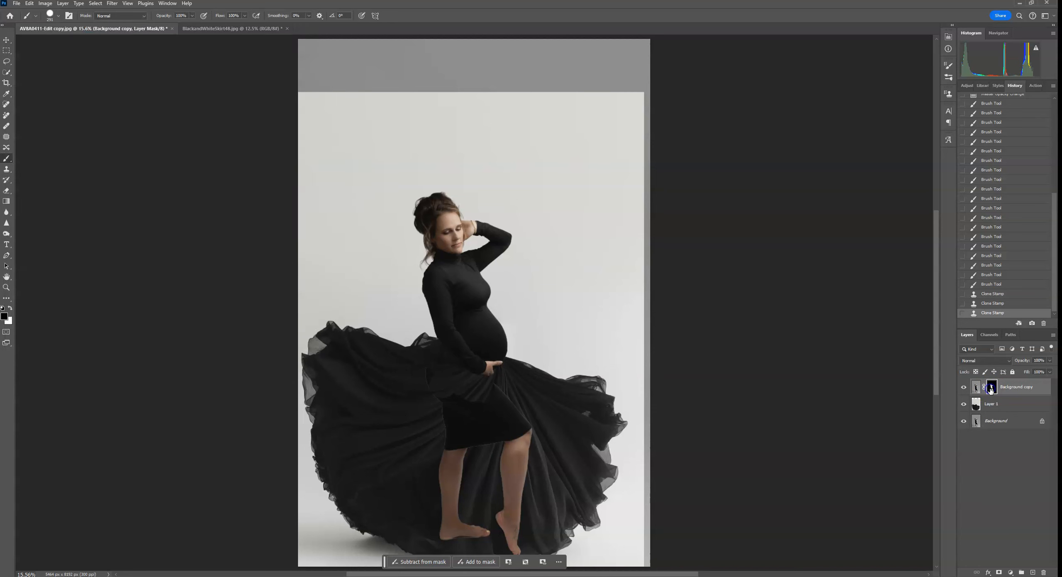
pyautogui.moveTo(444, 401)
pyautogui.mouseDown()
pyautogui.moveTo(440, 381)
pyautogui.moveTo(454, 414)
pyautogui.mouseUp()
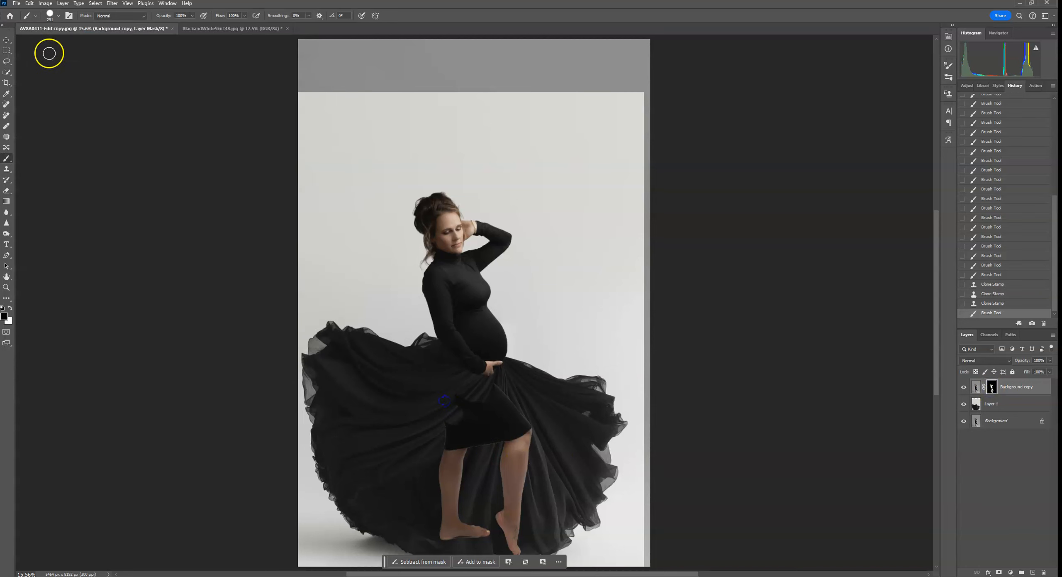
pyautogui.click(57, 17)
pyautogui.moveTo(88, 42); pyautogui.dragTo(93, 41)
pyautogui.moveTo(453, 421)
pyautogui.mouseDown()
pyautogui.moveTo(522, 391)
pyautogui.moveTo(468, 402)
pyautogui.moveTo(491, 399)
pyautogui.moveTo(567, 431)
pyautogui.moveTo(443, 427)
pyautogui.moveTo(439, 505)
pyautogui.moveTo(468, 532)
pyautogui.moveTo(510, 498)
pyautogui.moveTo(467, 439)
pyautogui.moveTo(511, 460)
pyautogui.moveTo(516, 550)
pyautogui.moveTo(482, 493)
pyautogui.moveTo(512, 461)
pyautogui.moveTo(528, 417)
pyautogui.moveTo(389, 429)
pyautogui.moveTo(430, 446)
pyautogui.moveTo(584, 449)
pyautogui.mouseUp()
pyautogui.hotkey('ctrl', '-')
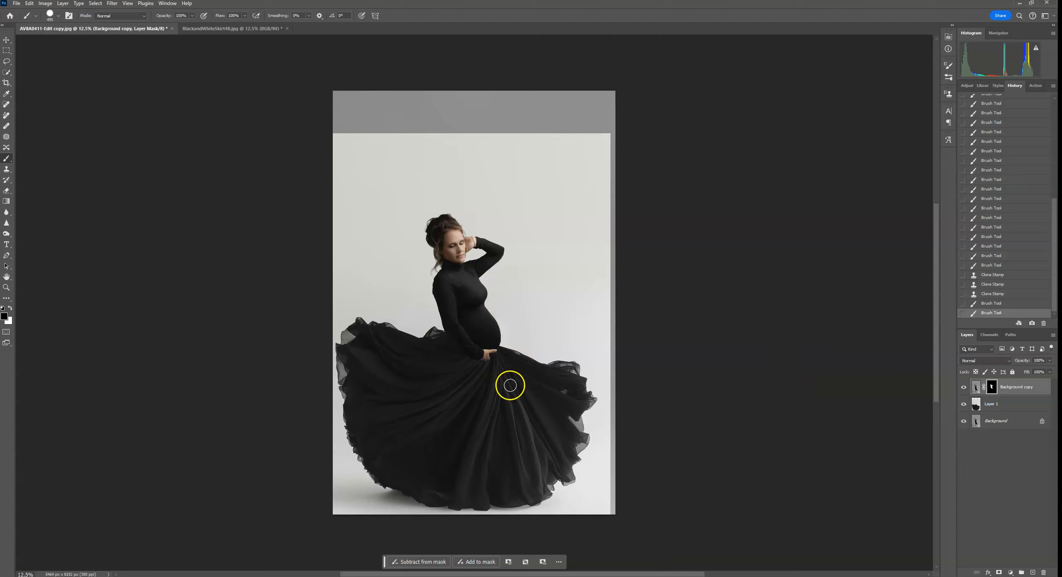
# - Step back in the history to the brush stroke just before the first Clone Stamp edit
pyautogui.click(996, 294)
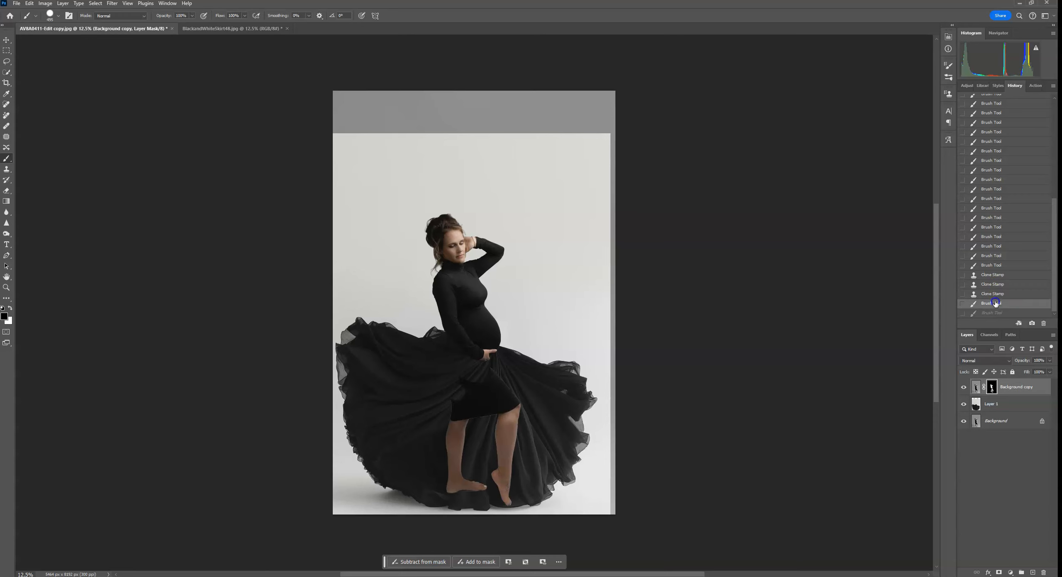
pyautogui.click(997, 285)
pyautogui.click(997, 276)
pyautogui.click(998, 265)
# - Liquify Layer 1 with an enlarged Forward Warp brush, pushing the protruding bodice edge inward behind the belly, and compare before and after
pyautogui.hotkey('ctrl', '+')
pyautogui.hotkey('ctrl', '+')
pyautogui.hotkey('ctrl', '+')
pyautogui.hotkey('ctrl', '+')
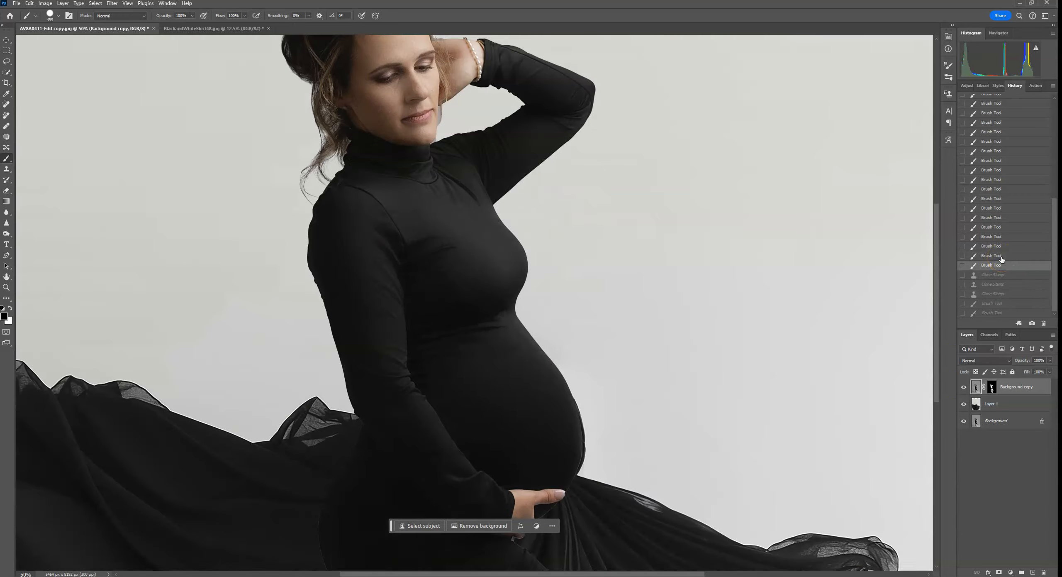
pyautogui.click(992, 405)
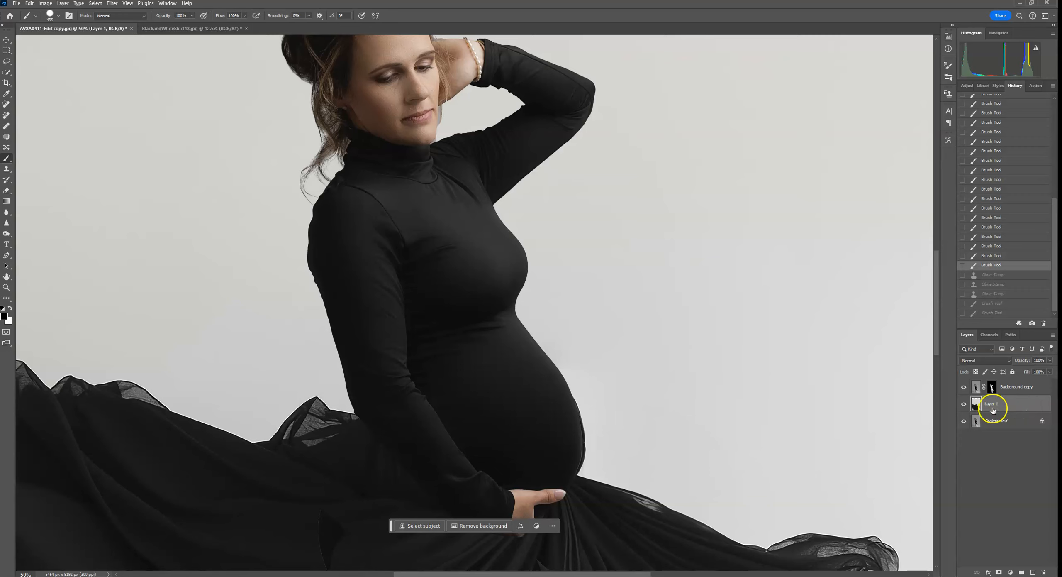
pyautogui.scroll(-3, 615, 451)
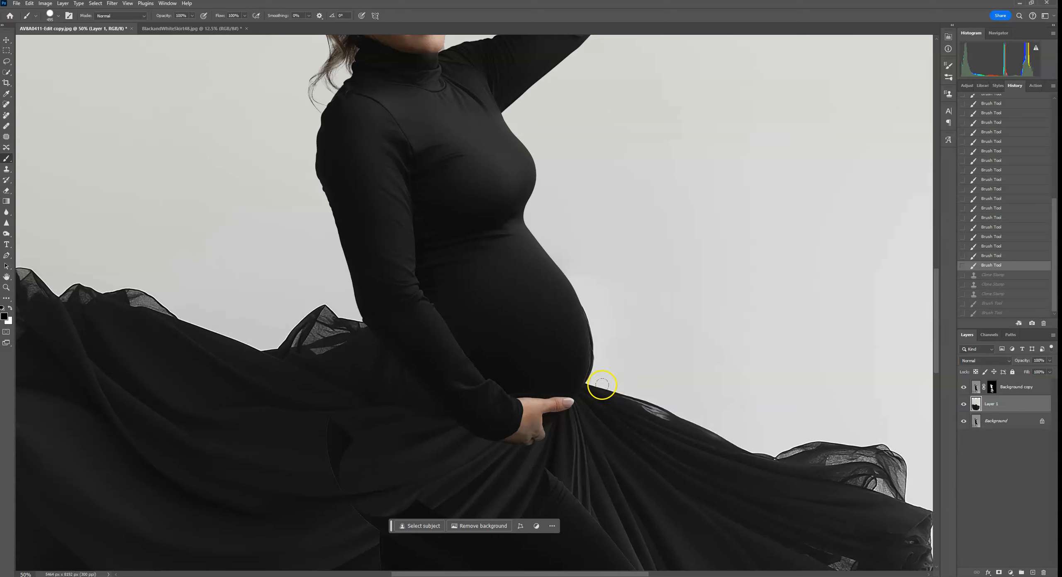
pyautogui.click(112, 3)
pyautogui.click(131, 53)
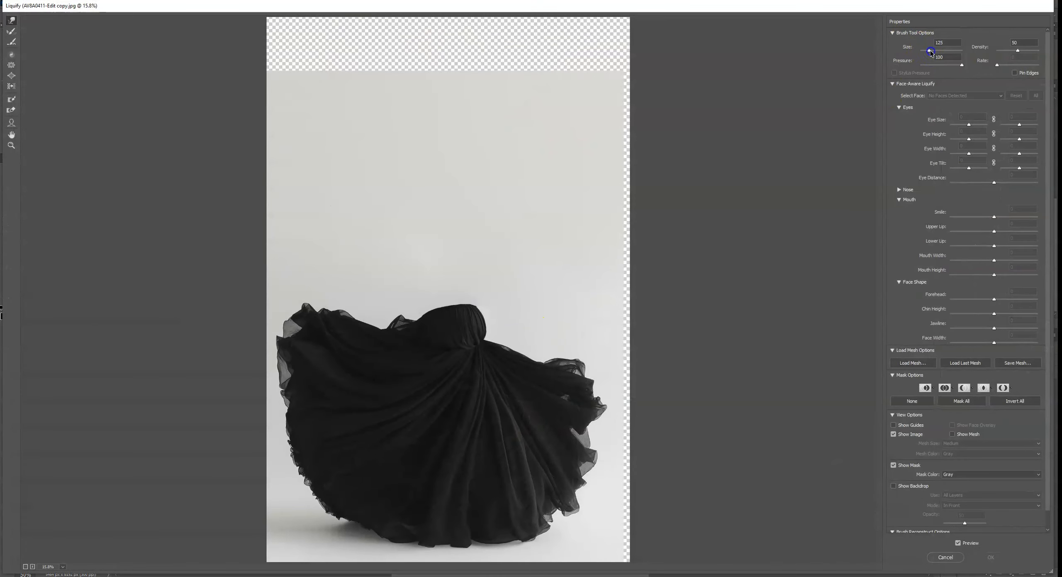
pyautogui.moveTo(931, 52); pyautogui.dragTo(936, 50)
pyautogui.moveTo(482, 330)
pyautogui.mouseDown()
pyautogui.moveTo(476, 311)
pyautogui.moveTo(481, 322)
pyautogui.mouseUp()
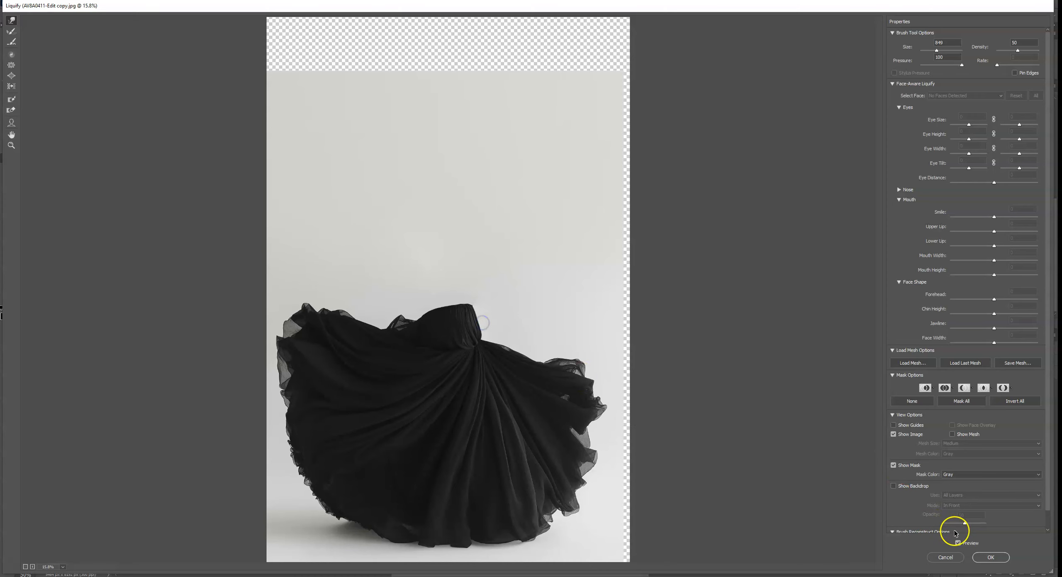
pyautogui.click(991, 557)
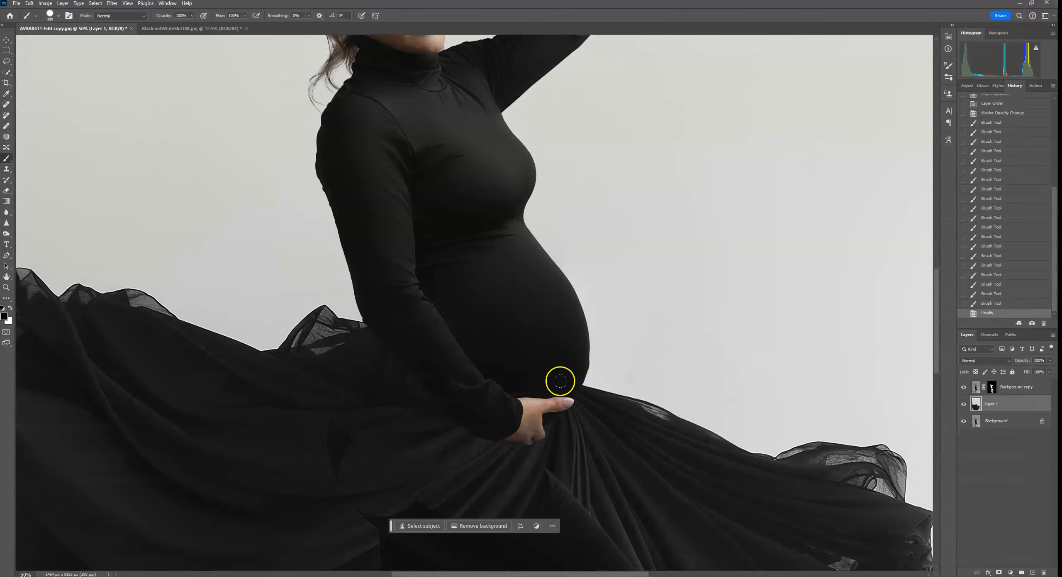
pyautogui.click(1004, 303)
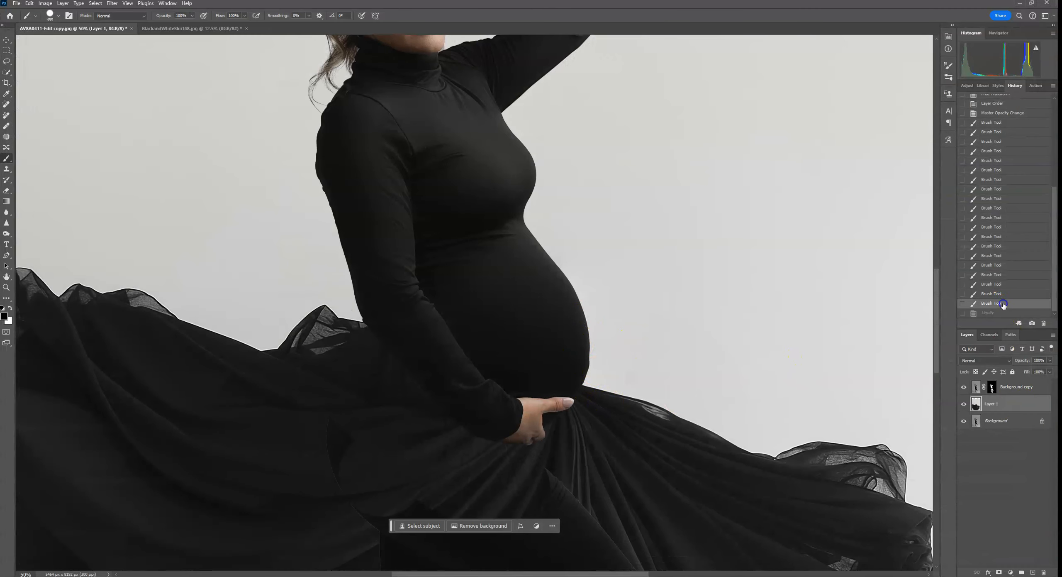
pyautogui.click(998, 314)
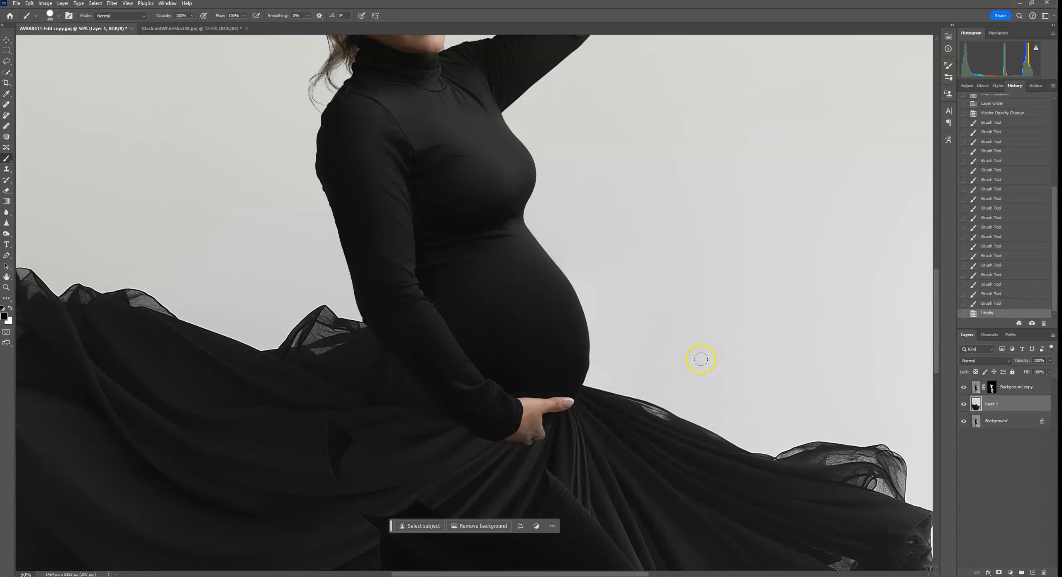
# - Mask out the original short dress and legs on the Background copy layer by painting black with the large hard brush
pyautogui.moveTo(667, 427); pyautogui.dragTo(676, 270)
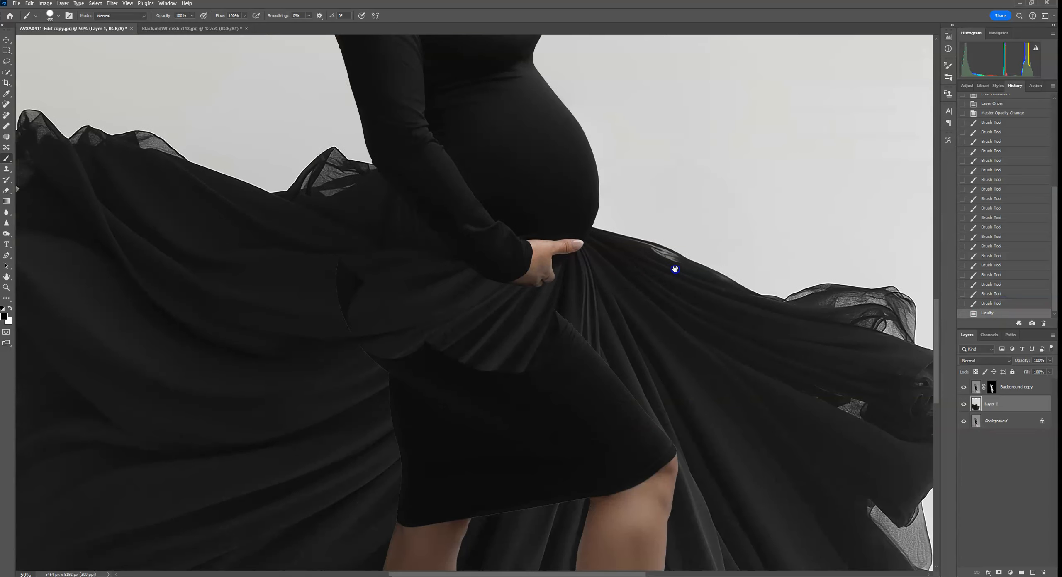
pyautogui.click(992, 389)
pyautogui.hotkey('ctrl', '-')
pyautogui.hotkey('ctrl', '-')
pyautogui.hotkey('ctrl', '-')
pyautogui.hotkey('ctrl', '-')
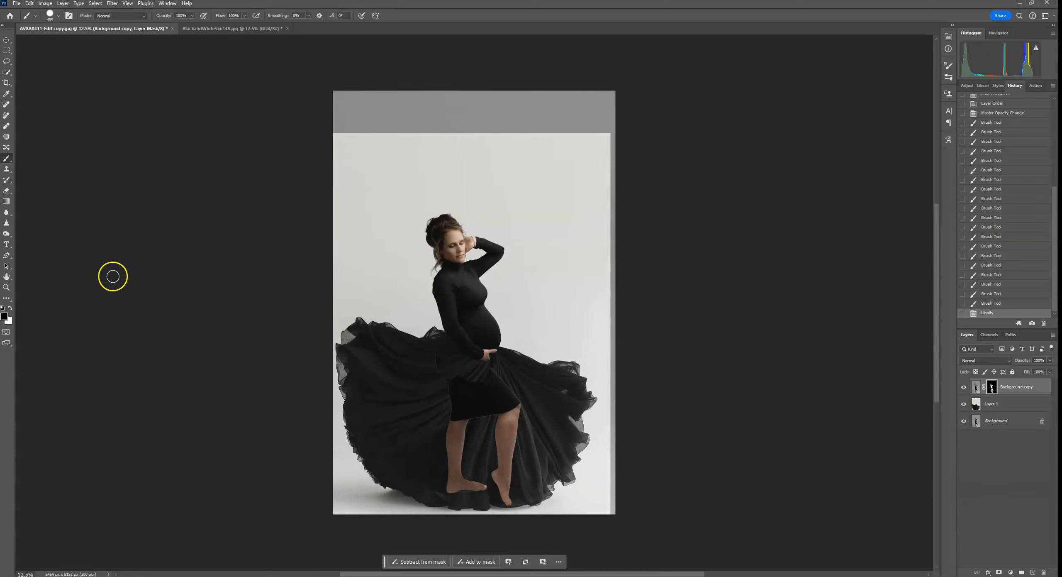
pyautogui.moveTo(451, 383)
pyautogui.mouseDown()
pyautogui.moveTo(493, 377)
pyautogui.moveTo(425, 404)
pyautogui.moveTo(472, 422)
pyautogui.moveTo(413, 449)
pyautogui.moveTo(467, 467)
pyautogui.moveTo(389, 505)
pyautogui.moveTo(508, 496)
pyautogui.moveTo(466, 479)
pyautogui.moveTo(524, 430)
pyautogui.moveTo(557, 431)
pyautogui.mouseUp()
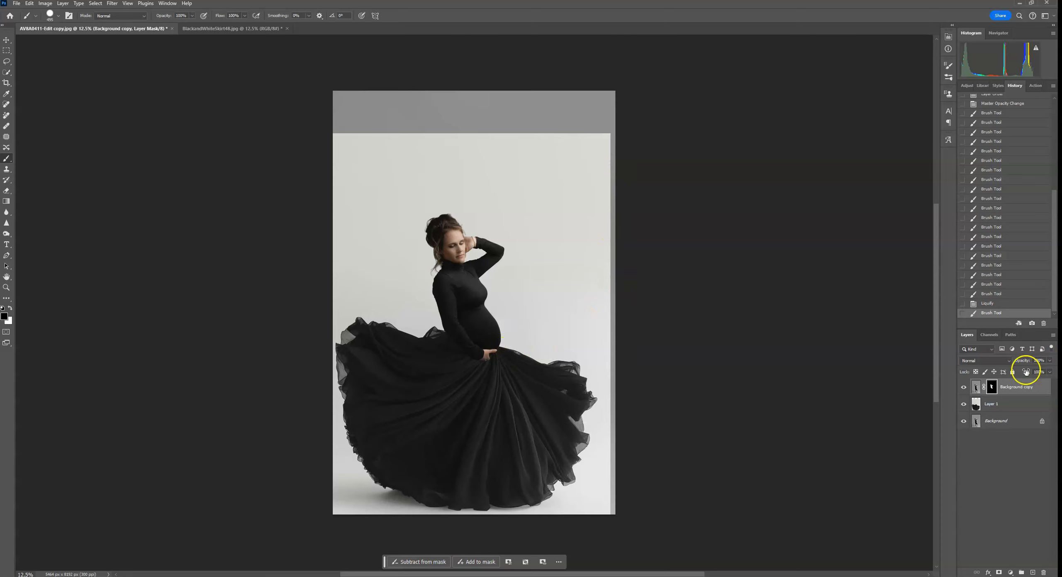
# - Add a Curves adjustment clipped to Layer 1 and pull the curve's midtones down to darken the skirt
pyautogui.click(1018, 401)
pyautogui.click(967, 86)
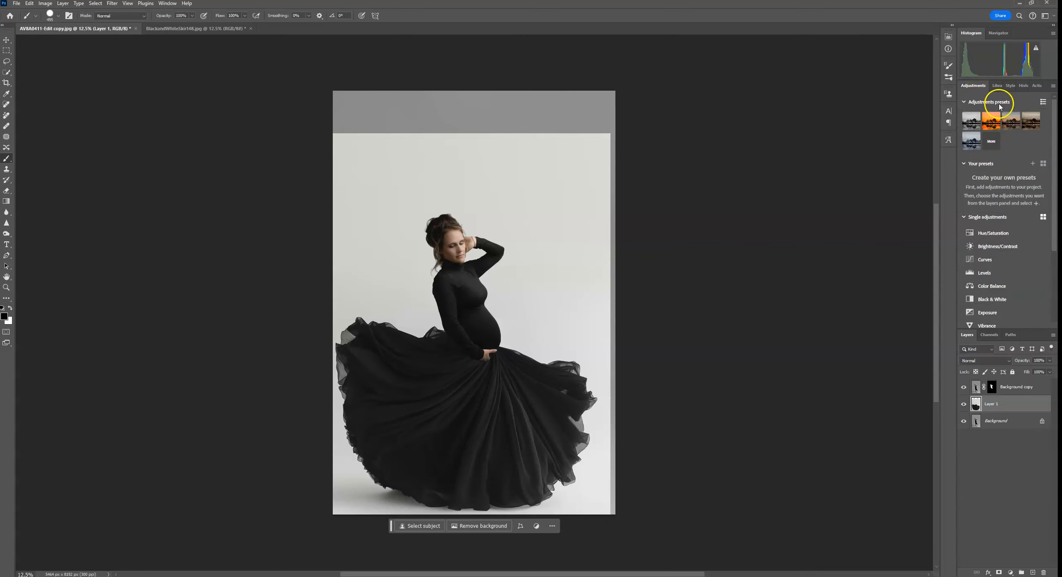
pyautogui.click(985, 260)
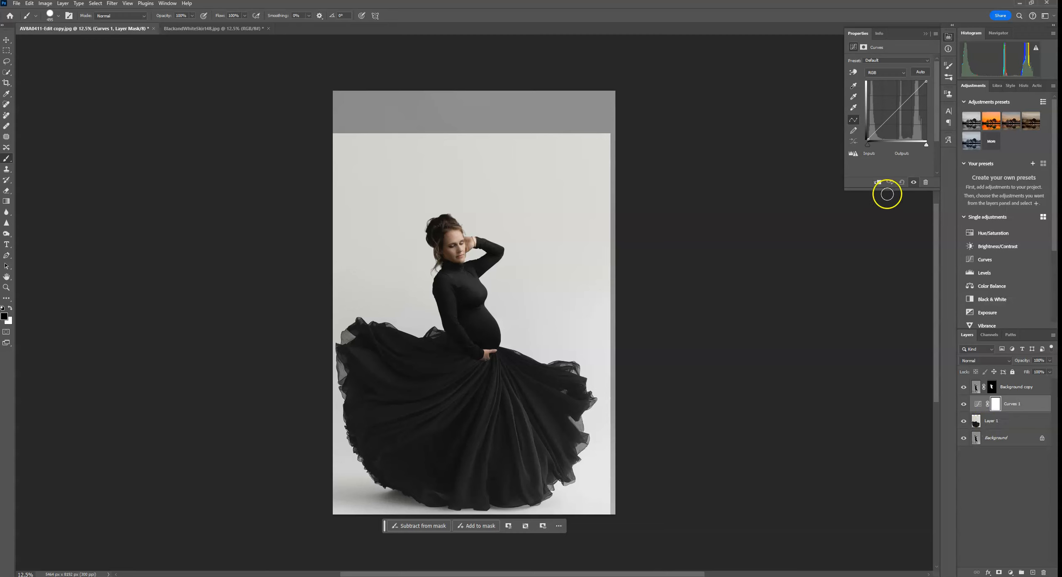
pyautogui.click(879, 183)
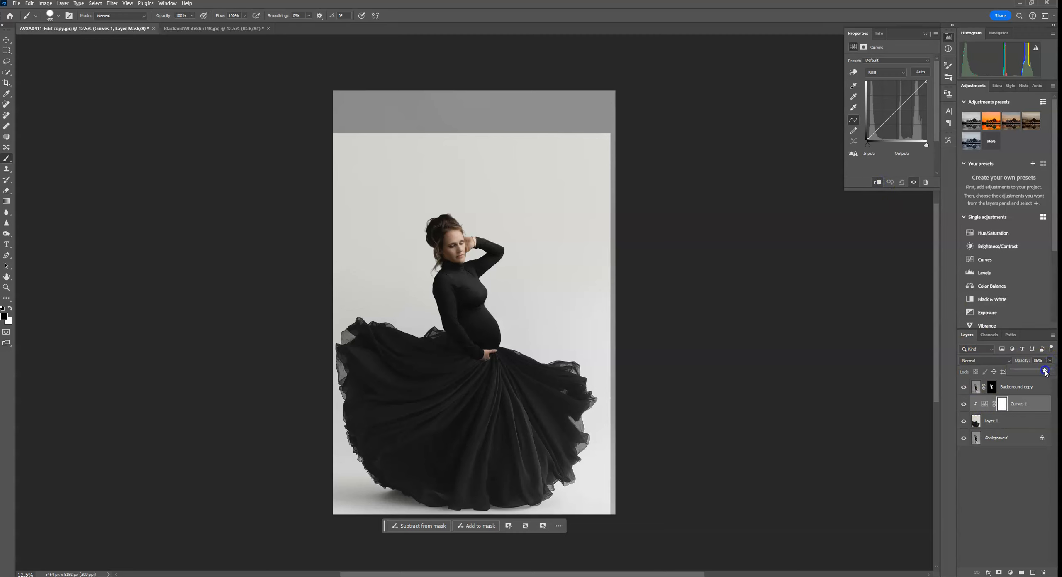
pyautogui.moveTo(898, 111); pyautogui.dragTo(902, 115)
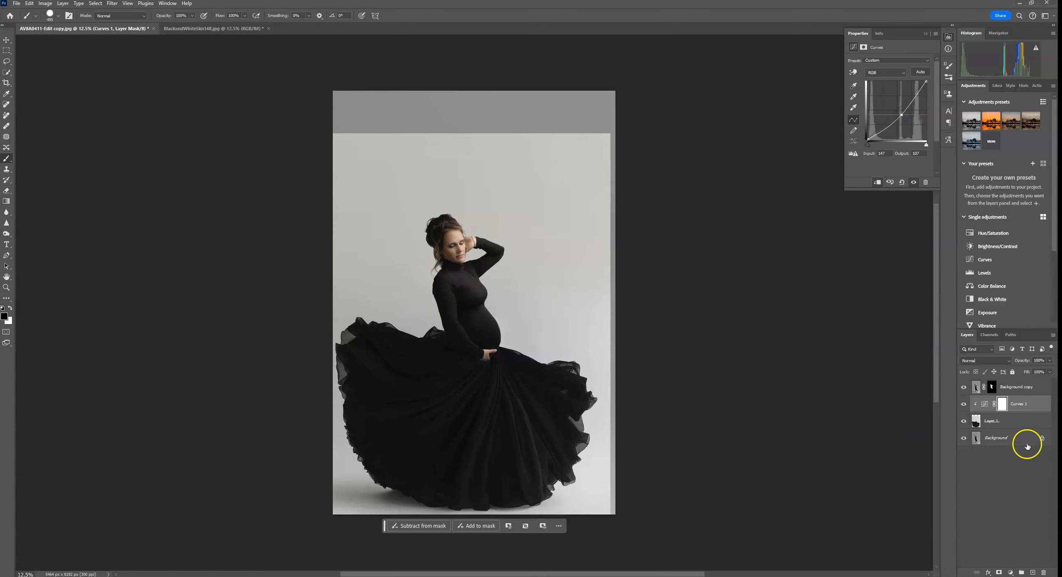
# - Add a Hue/Saturation adjustment above the Curves layer and clip it to Layer 1
pyautogui.hotkey('ctrl', '+')
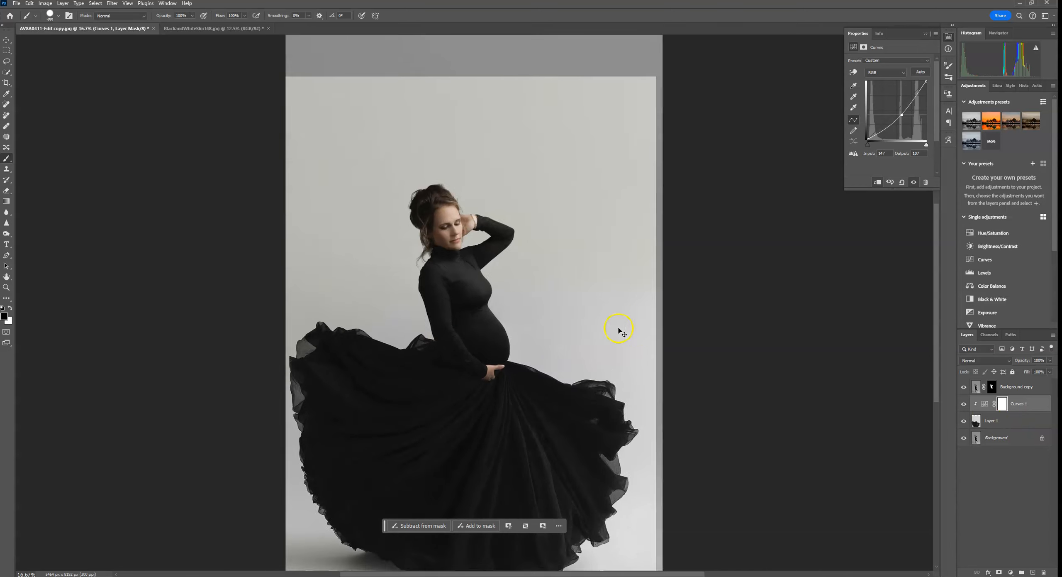
pyautogui.moveTo(560, 342); pyautogui.dragTo(576, 280)
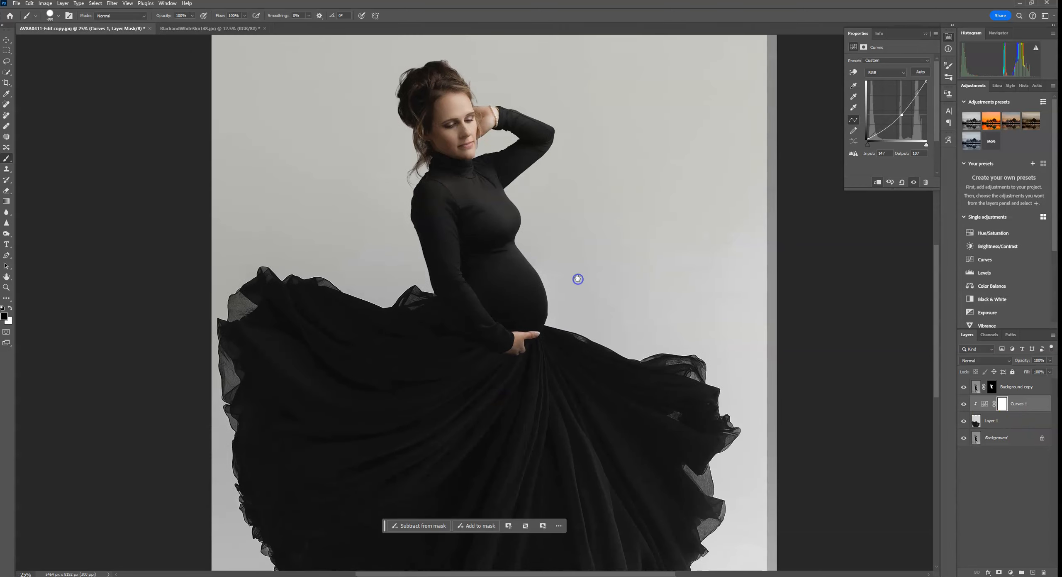
pyautogui.moveTo(495, 316); pyautogui.dragTo(494, 262)
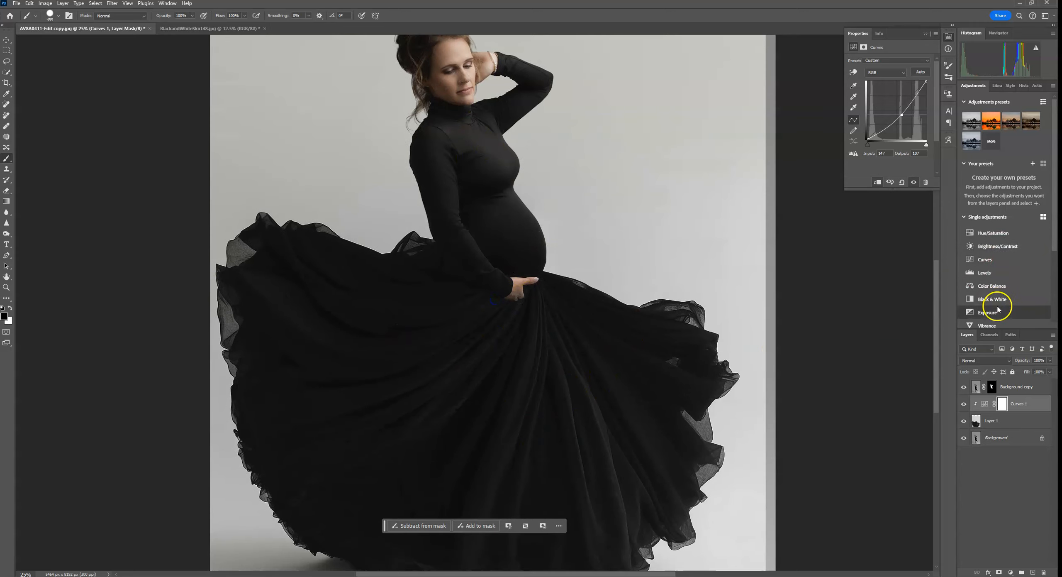
pyautogui.click(996, 232)
pyautogui.click(877, 182)
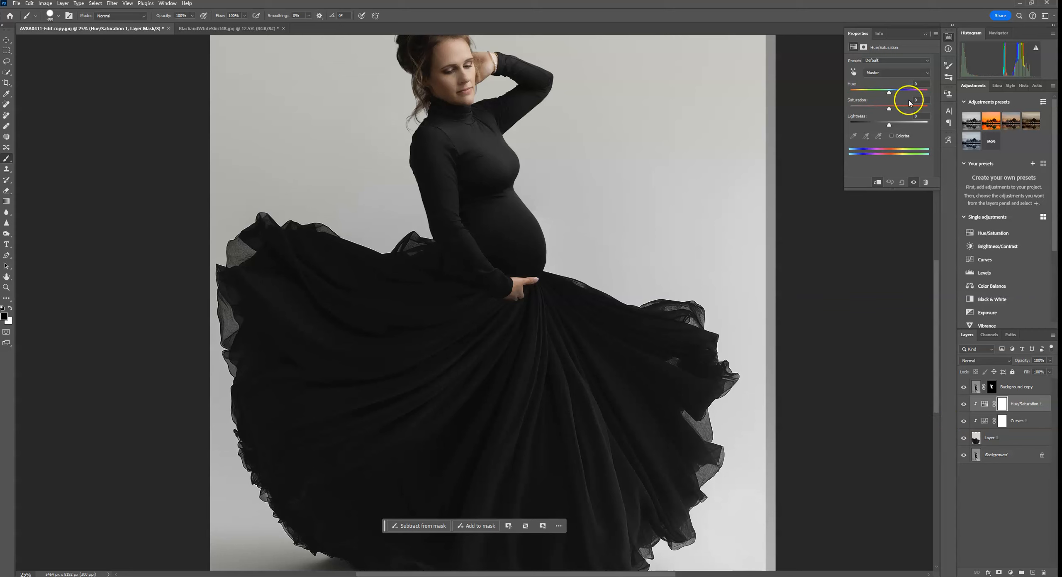
# - Set the hue to +4 in the Hue/Saturation adjustment clipped to the skirt layer
pyautogui.moveTo(887, 94); pyautogui.dragTo(895, 96)
pyautogui.moveTo(653, 333); pyautogui.dragTo(666, 222)
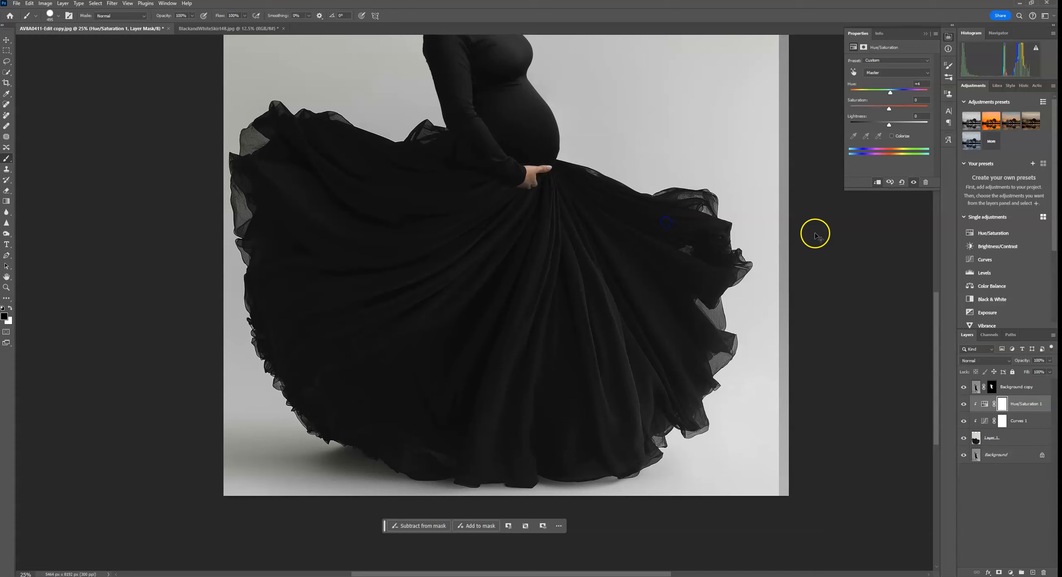
pyautogui.hotkey('ctrl', '-')
pyautogui.hotkey('ctrl', '-')
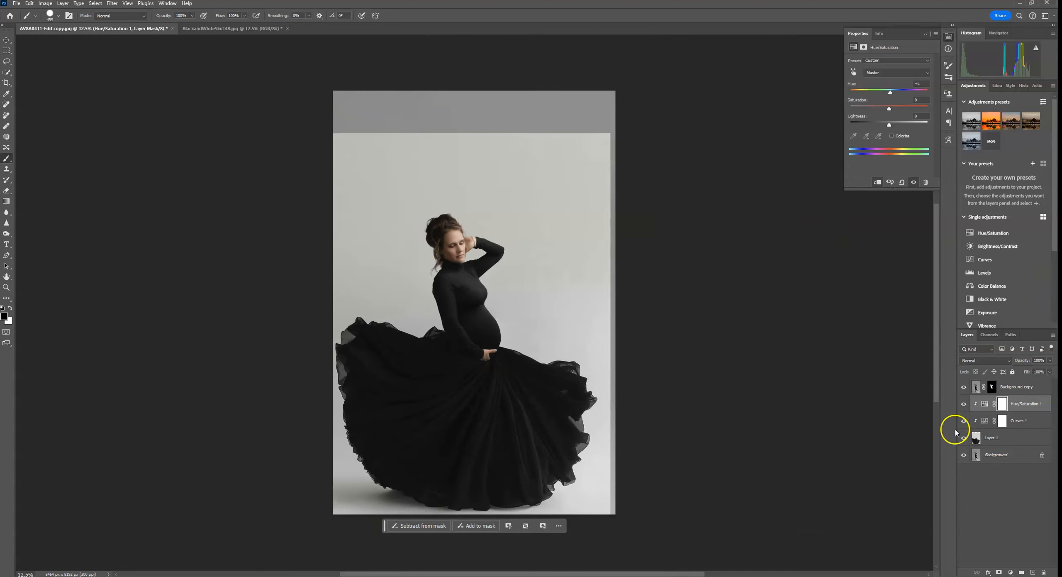
# - Compare the skirt with its Hue/Saturation and Curves adjustments switched off and on
pyautogui.click(964, 404)
pyautogui.click(963, 422)
pyautogui.click(964, 423)
pyautogui.click(964, 422)
pyautogui.click(964, 422)
pyautogui.click(810, 292)
# - Mask out the pale fringe along the woman's jaw and chin on the Background copy mask, painting black with a small soft round brush
pyautogui.hotkey('ctrl', '+')
pyautogui.hotkey('ctrl', '+')
pyautogui.hotkey('ctrl', '+')
pyautogui.hotkey('ctrl', '+')
pyautogui.hotkey('ctrl', '+')
pyautogui.hotkey('ctrl', '+')
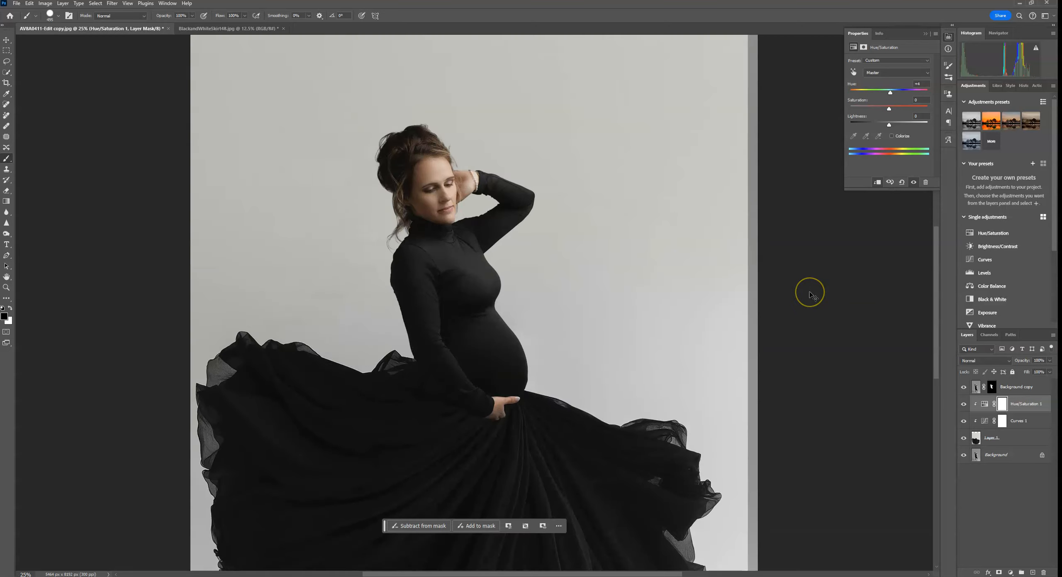
pyautogui.hotkey('ctrl', '+')
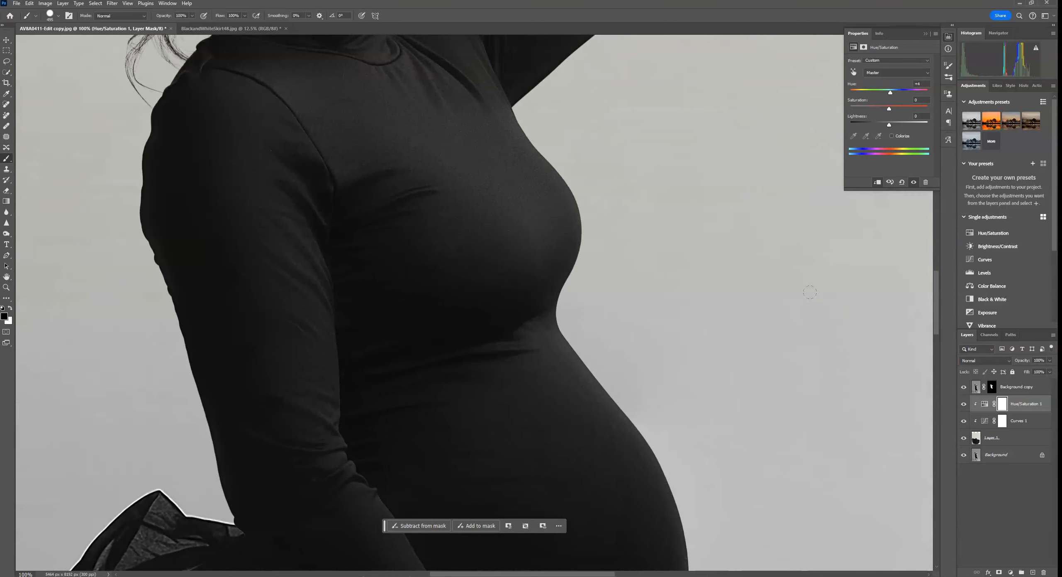
pyautogui.moveTo(371, 253); pyautogui.dragTo(402, 424)
pyautogui.moveTo(448, 345); pyautogui.dragTo(465, 316)
pyautogui.moveTo(552, 208); pyautogui.dragTo(545, 273)
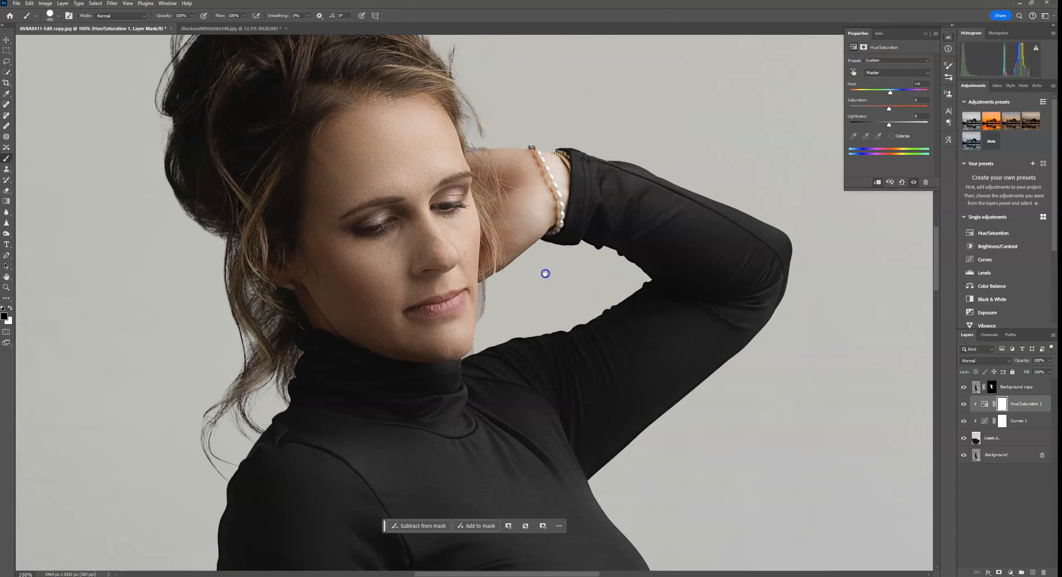
pyautogui.hotkey('ctrl', '+')
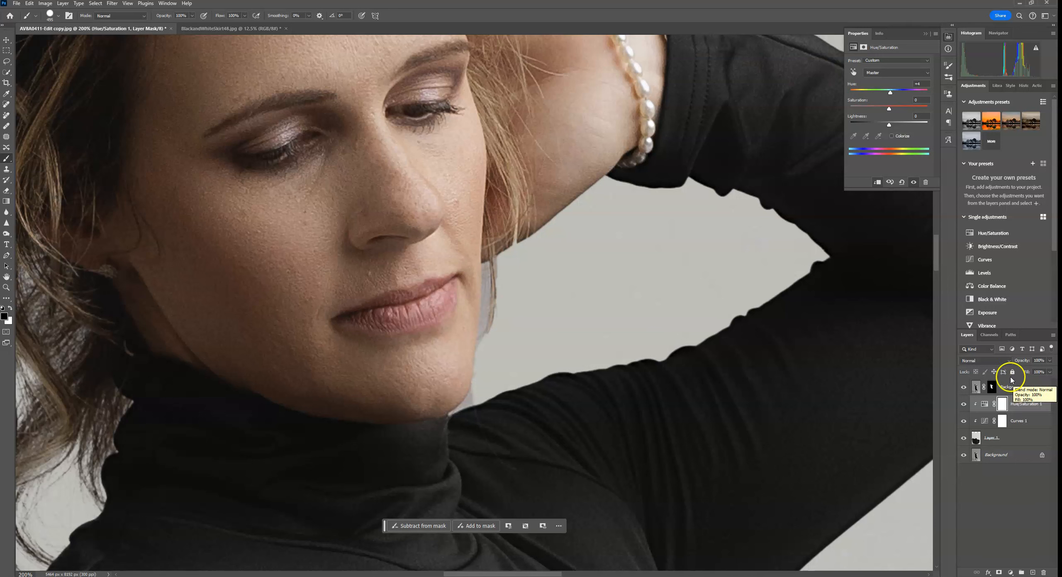
pyautogui.click(992, 386)
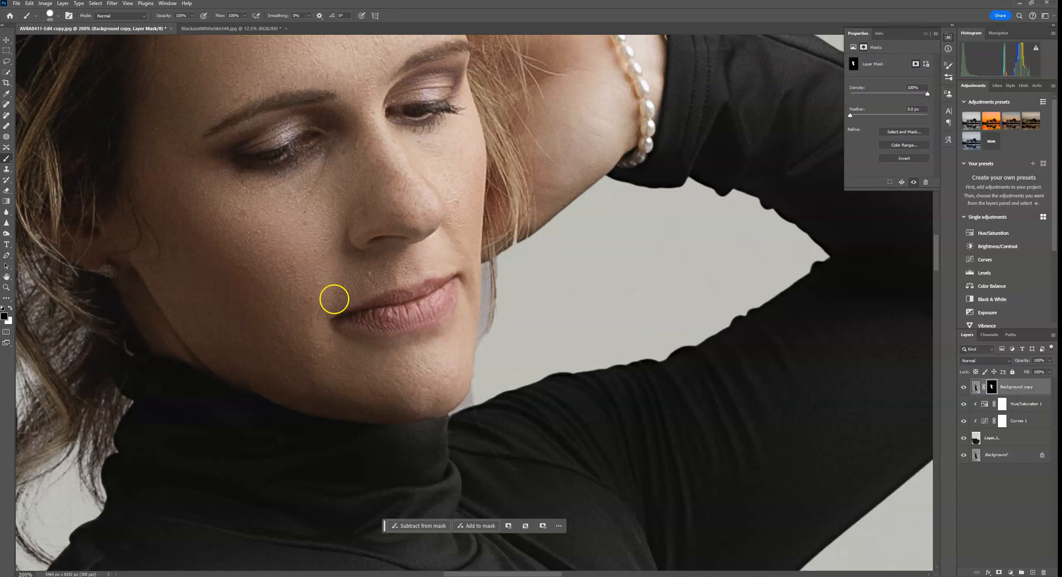
pyautogui.click(47, 16)
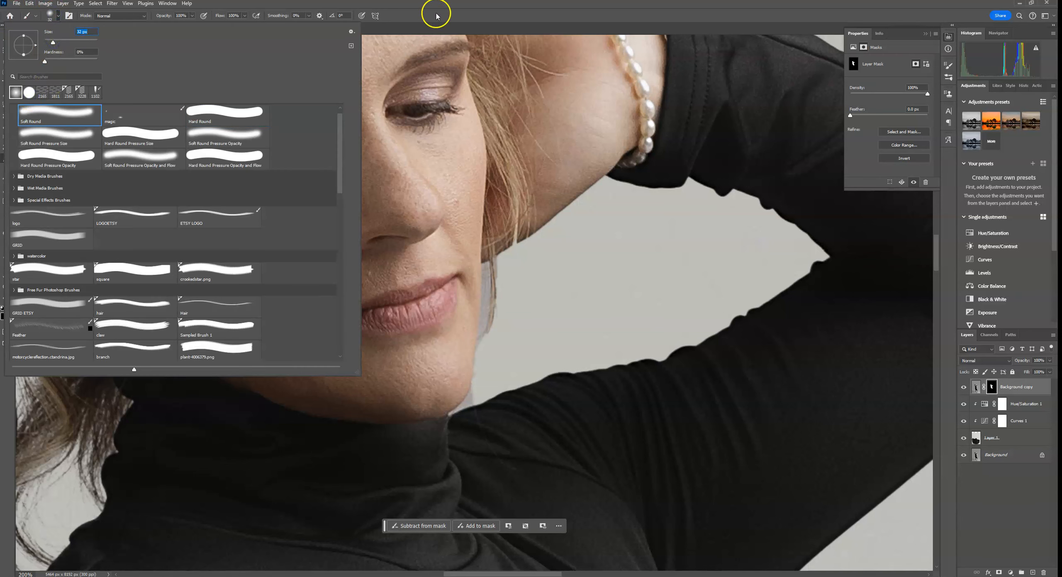
pyautogui.click(436, 29)
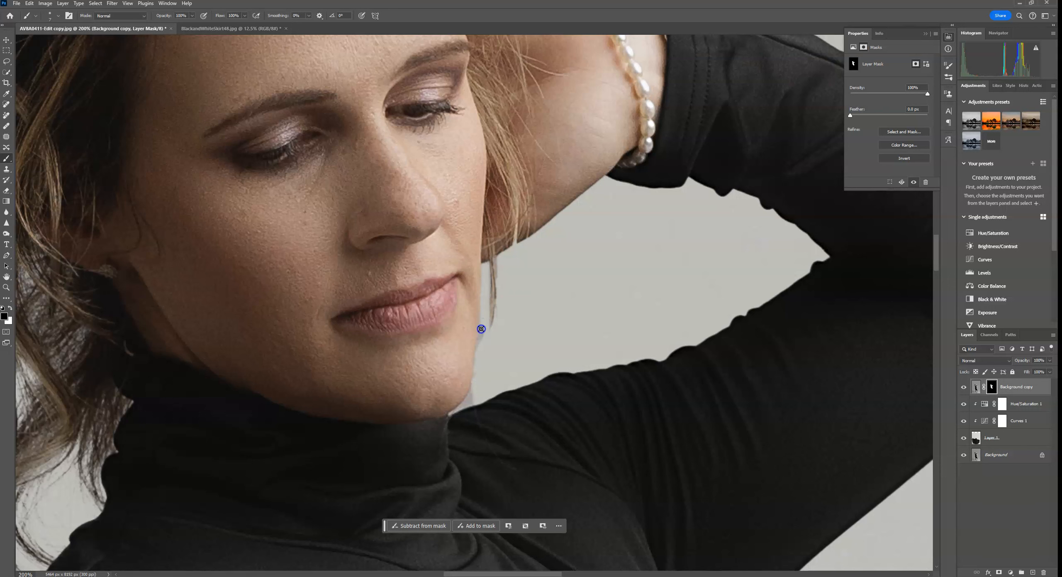
pyautogui.moveTo(481, 345)
pyautogui.mouseDown()
pyautogui.moveTo(476, 389)
pyautogui.moveTo(450, 414)
pyautogui.moveTo(471, 393)
pyautogui.moveTo(479, 352)
pyautogui.moveTo(453, 412)
pyautogui.mouseUp()
# - Soften the Background copy mask between the hair and the raised forearm with a soft black brush at 17% opacity
pyautogui.moveTo(604, 254); pyautogui.dragTo(416, 485)
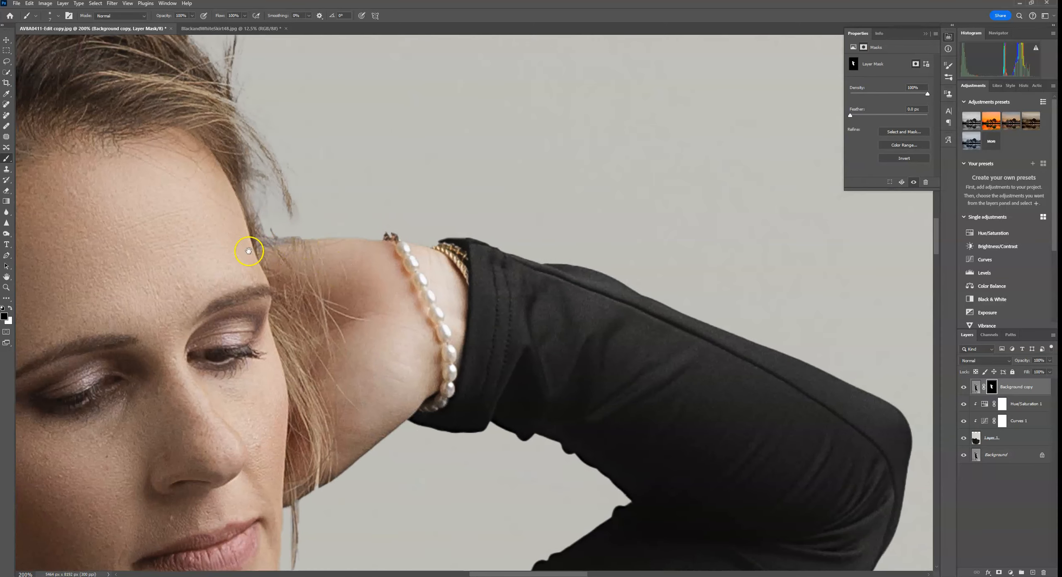
pyautogui.moveTo(247, 245); pyautogui.dragTo(391, 296)
pyautogui.click(53, 16)
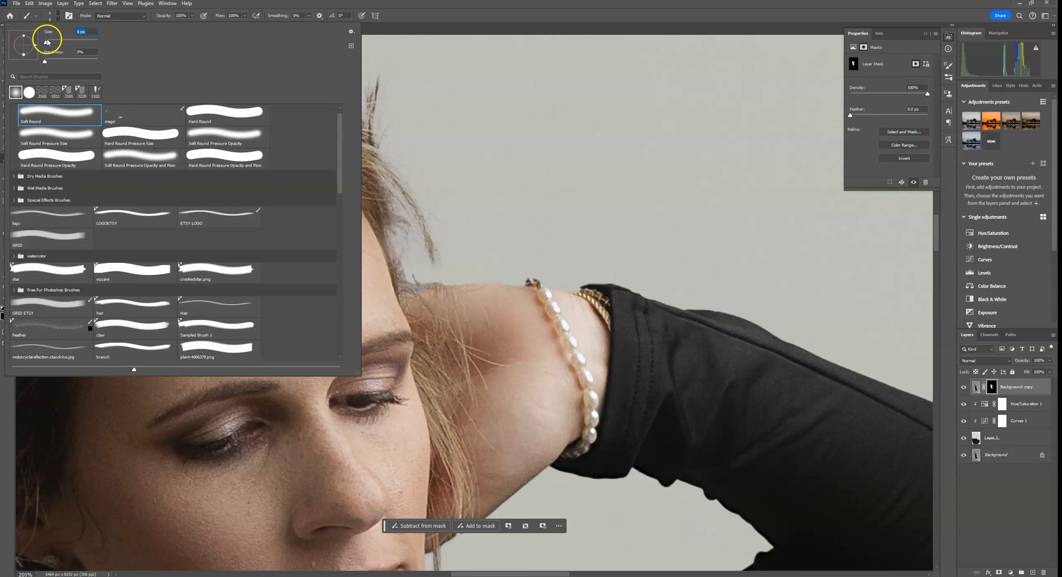
pyautogui.click(192, 15)
pyautogui.click(439, 282)
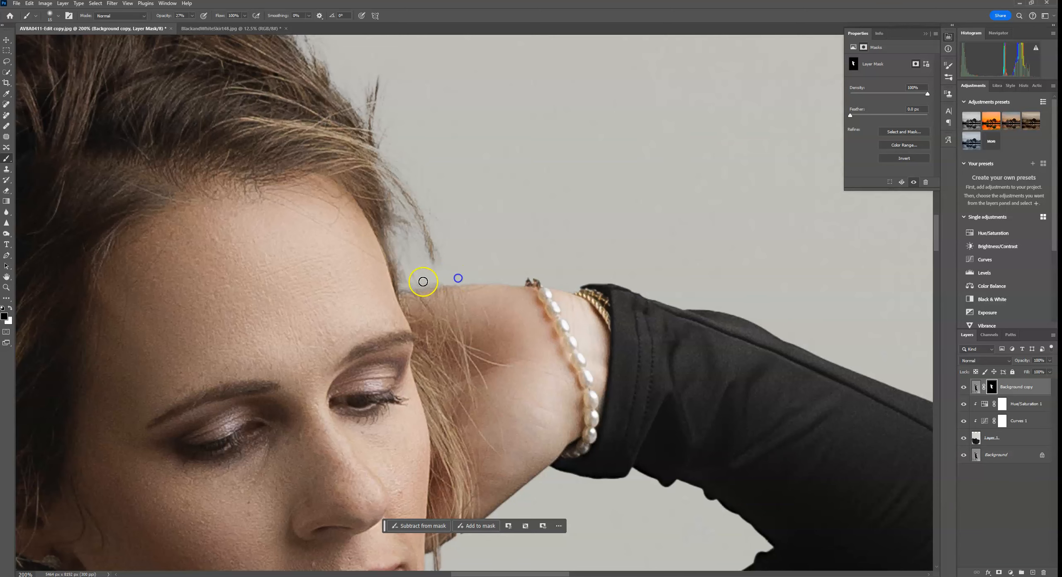
# - Try to clean up the edge where the belly meets the skirt on Layer 1 with a small hard-round Clone Stamp
pyautogui.moveTo(350, 247)
pyautogui.mouseDown()
pyautogui.moveTo(539, 415)
pyautogui.moveTo(644, 206)
pyautogui.moveTo(519, 266)
pyautogui.moveTo(497, 357)
pyautogui.moveTo(510, 418)
pyautogui.moveTo(493, 271)
pyautogui.moveTo(524, 365)
pyautogui.moveTo(545, 318)
pyautogui.moveTo(616, 240)
pyautogui.moveTo(500, 289)
pyautogui.moveTo(525, 182)
pyautogui.moveTo(574, 199)
pyautogui.mouseUp()
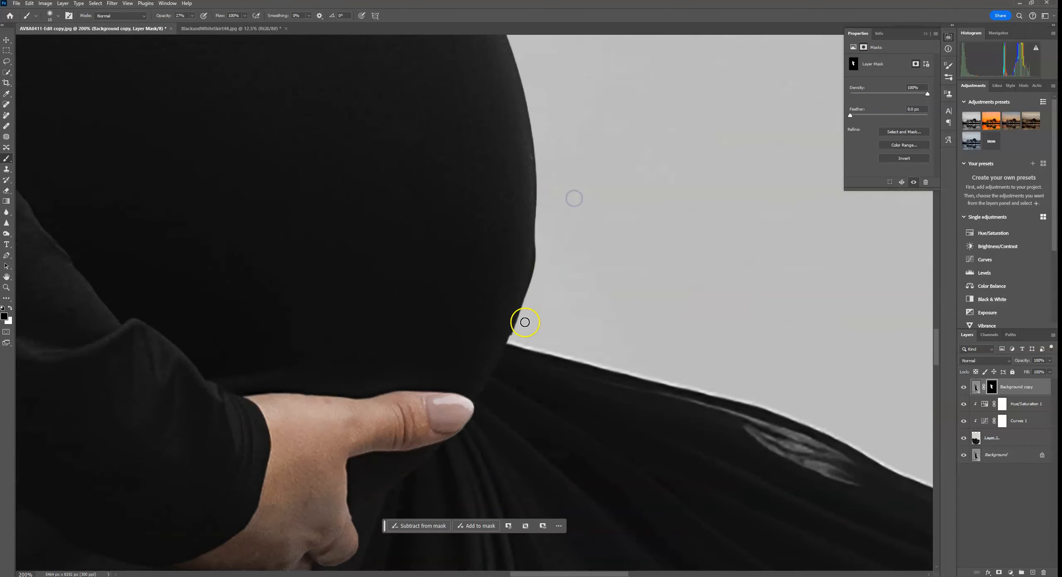
pyautogui.click(990, 438)
pyautogui.click(8, 169)
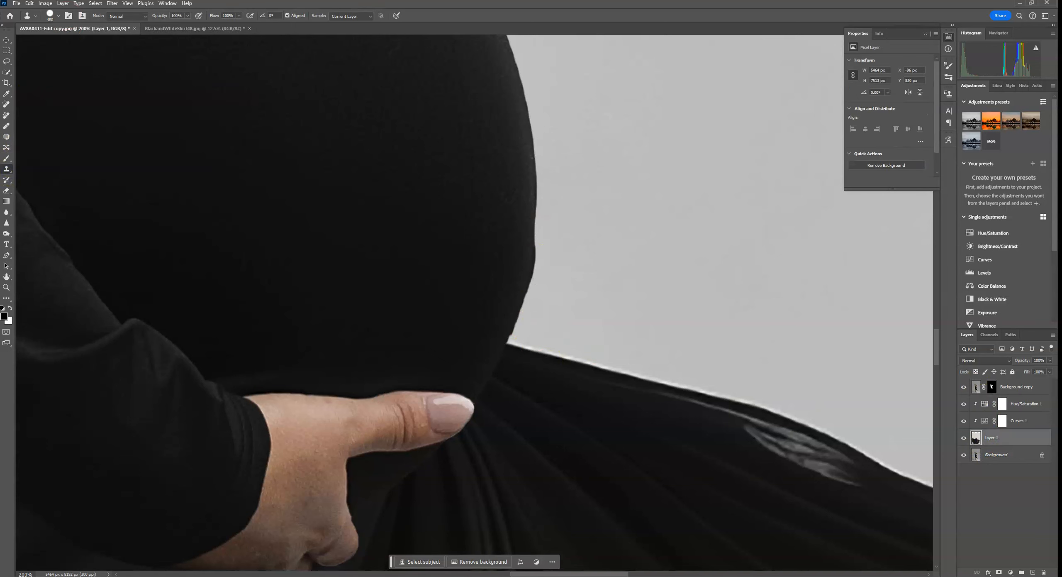
pyautogui.click(53, 15)
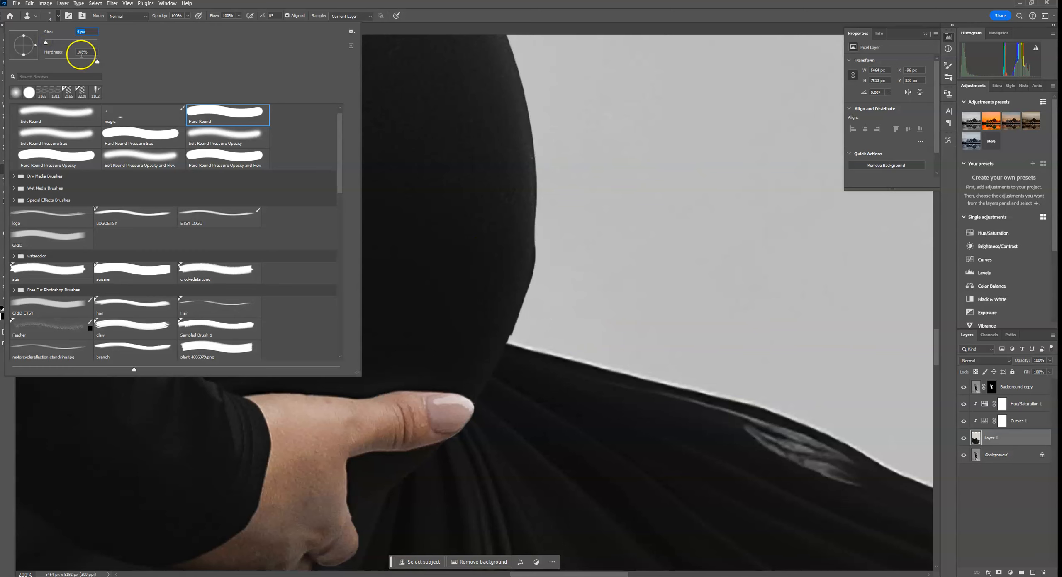
pyautogui.moveTo(46, 42); pyautogui.dragTo(51, 42)
pyautogui.click(565, 337)
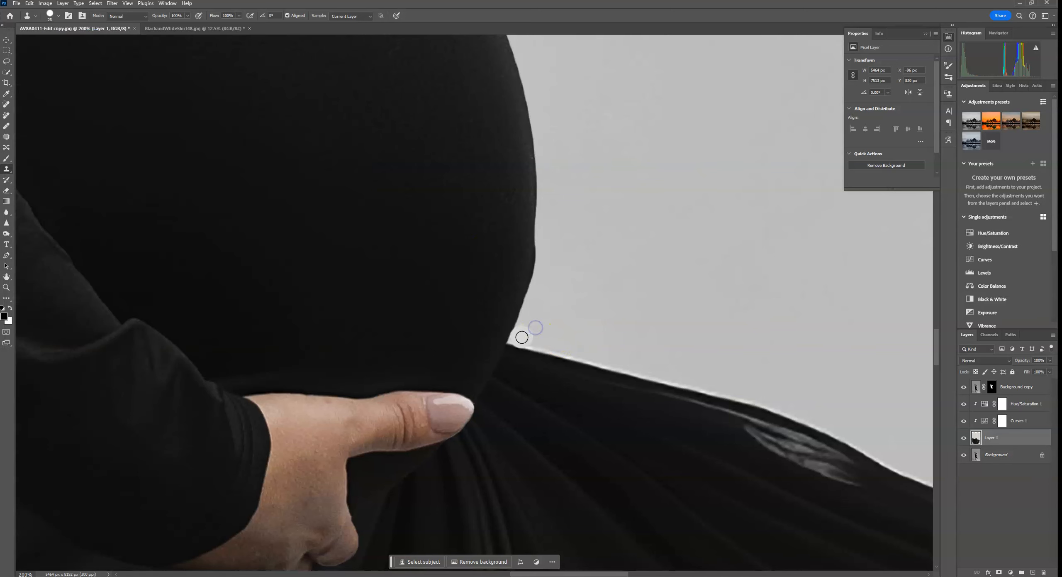
pyautogui.click(54, 16)
pyautogui.moveTo(51, 41); pyautogui.dragTo(49, 40)
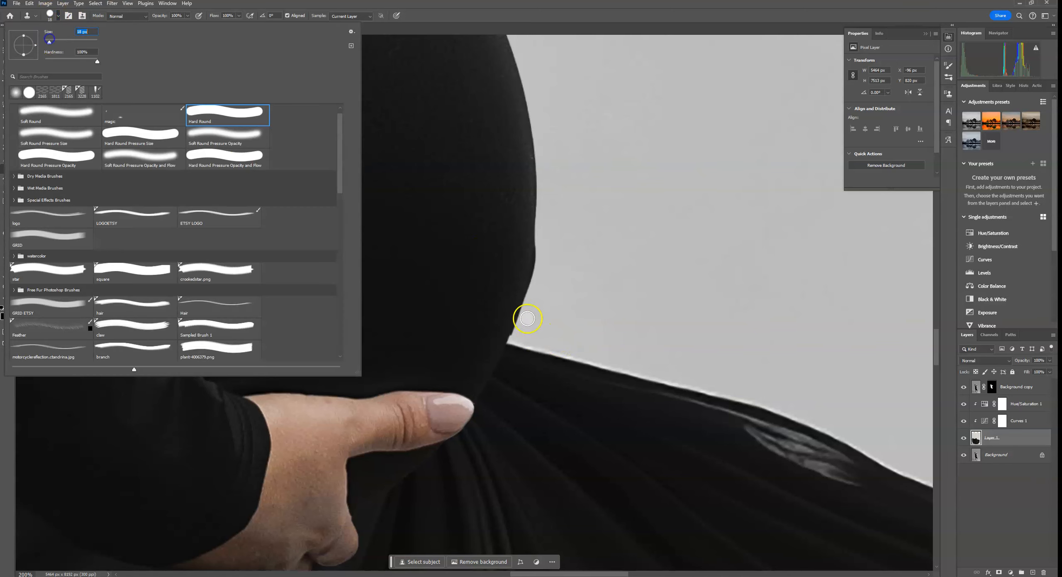
pyautogui.click(522, 339)
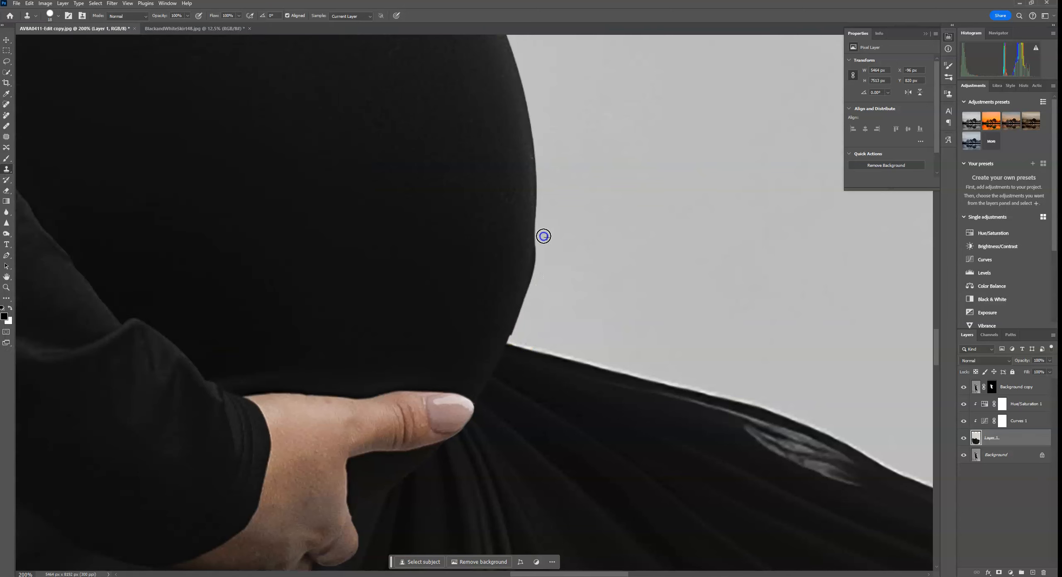
# - Check the belly-skirt junction with Layer 1 hidden and shown, and clone over its rough corner on the Background copy image
pyautogui.click(964, 437)
pyautogui.click(964, 438)
pyautogui.click(964, 438)
pyautogui.click(964, 438)
pyautogui.click(977, 388)
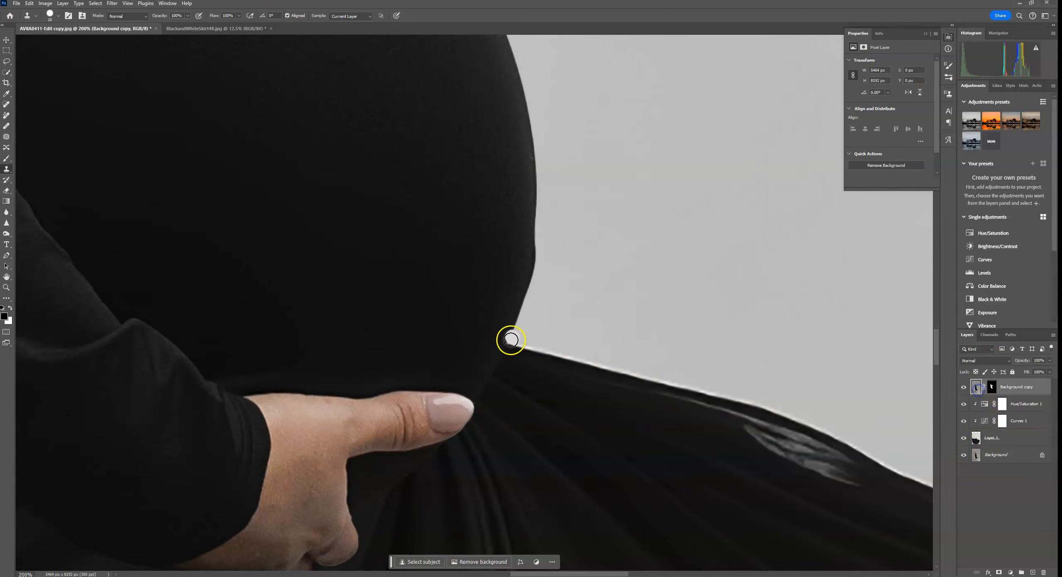
pyautogui.click(506, 338)
# - Examine the whole composite and the join between the hand, belly and skirt up close
pyautogui.hotkey('ctrl', '-')
pyautogui.hotkey('ctrl', '-')
pyautogui.hotkey('ctrl', '-')
pyautogui.hotkey('ctrl', '-')
pyautogui.hotkey('ctrl', '-')
pyautogui.hotkey('ctrl', '-')
pyautogui.hotkey('ctrl', '-')
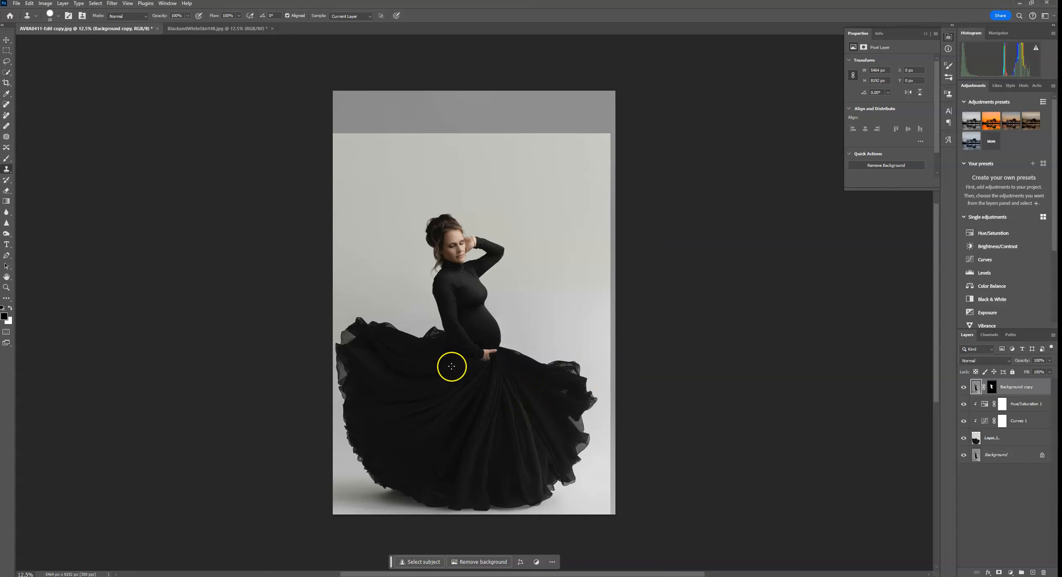
pyautogui.hotkey('ctrl', '+')
pyautogui.hotkey('ctrl', '+')
pyautogui.hotkey('ctrl', '+')
pyautogui.hotkey('ctrl', '+')
pyautogui.hotkey('ctrl', '+')
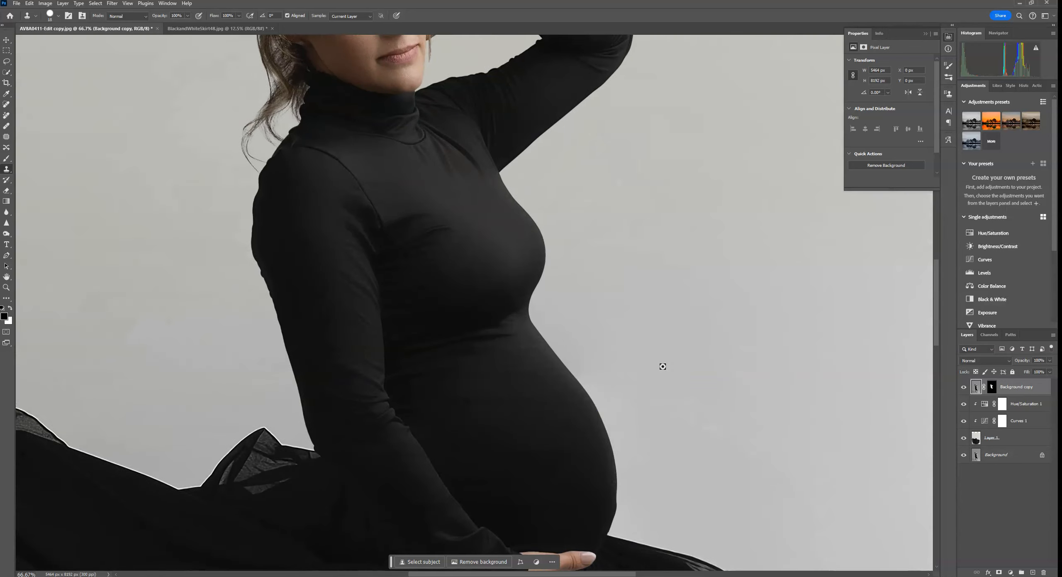
pyautogui.moveTo(549, 477); pyautogui.dragTo(519, 313)
pyautogui.moveTo(571, 451); pyautogui.dragTo(568, 360)
pyautogui.hotkey('ctrl', '+')
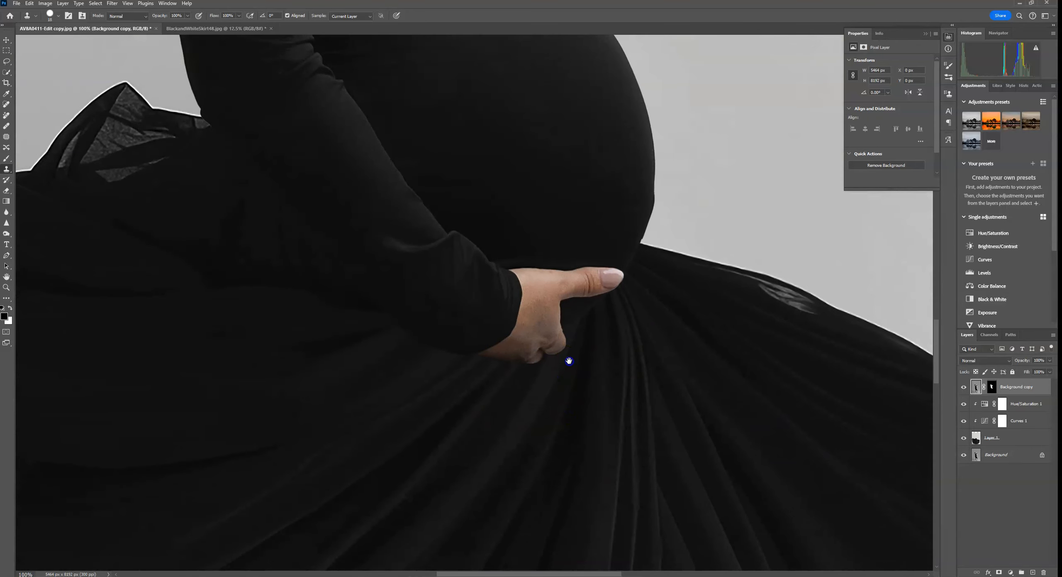
pyautogui.hotkey('ctrl', '-')
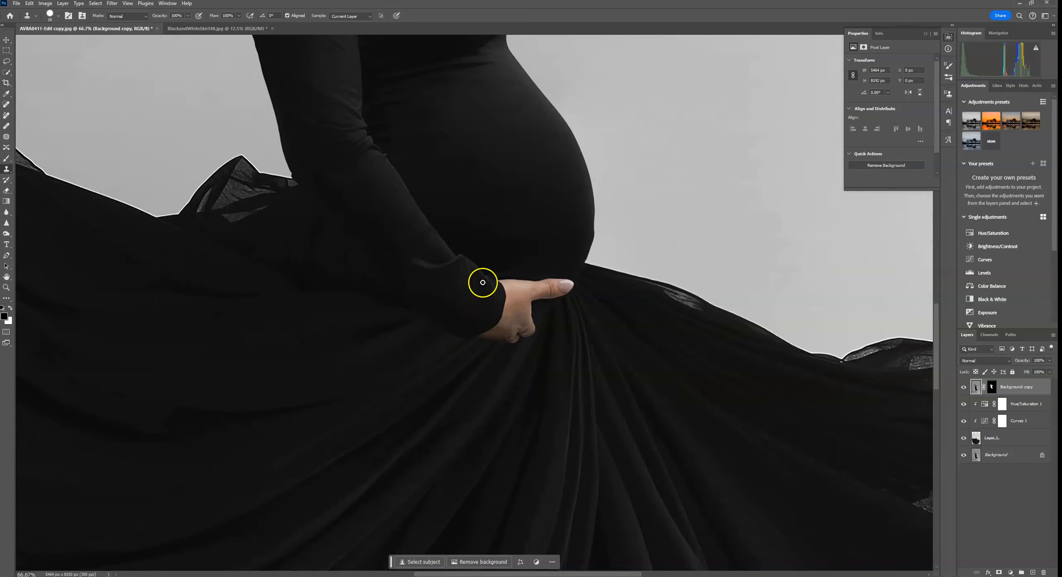
# - Add a new layer directly above Layer 1, clipped to it, and set its blend mode to Multiply
pyautogui.click(1025, 433)
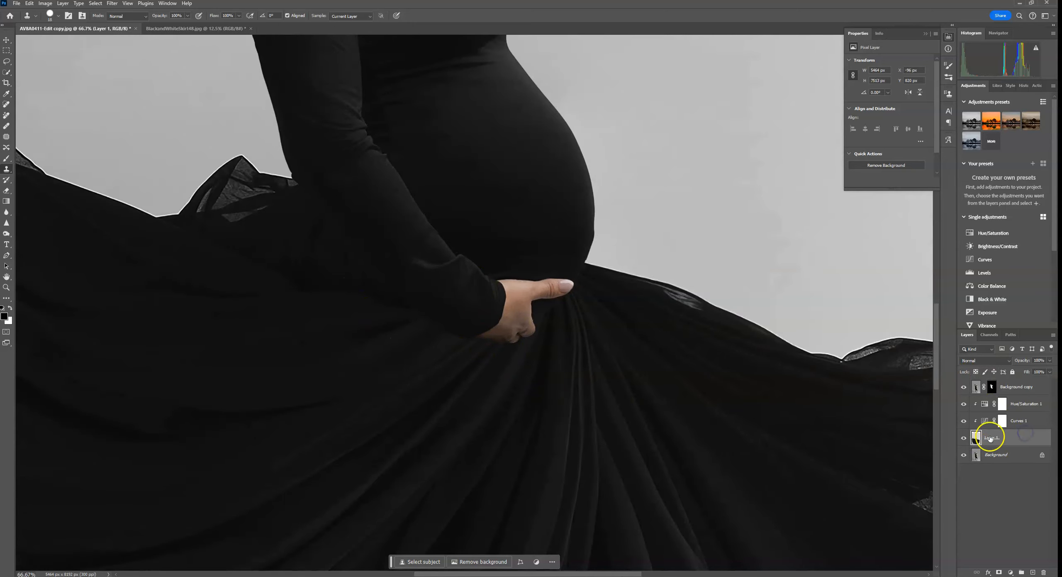
pyautogui.click(1033, 572)
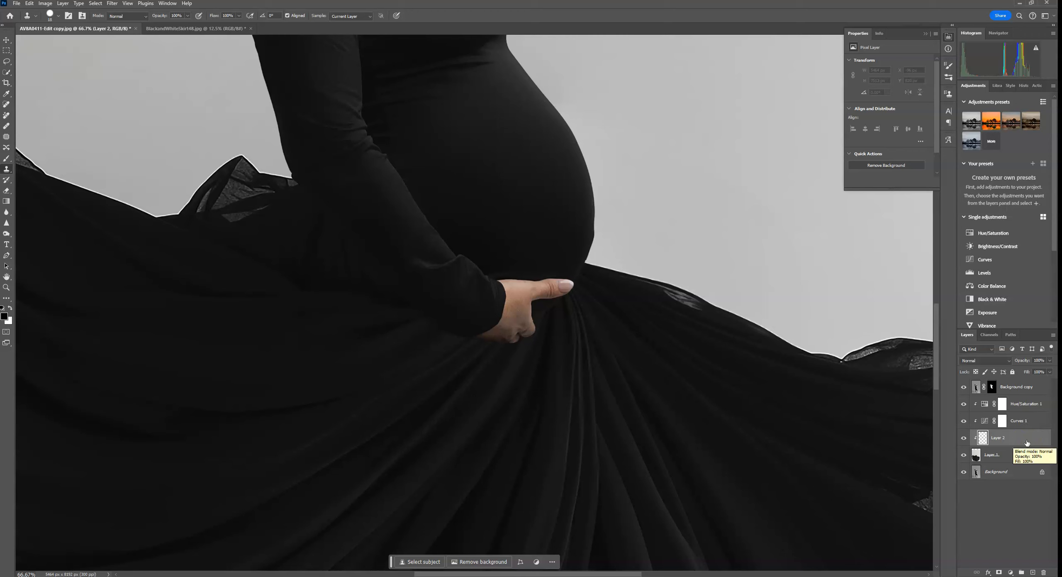
pyautogui.rightClick(1027, 442)
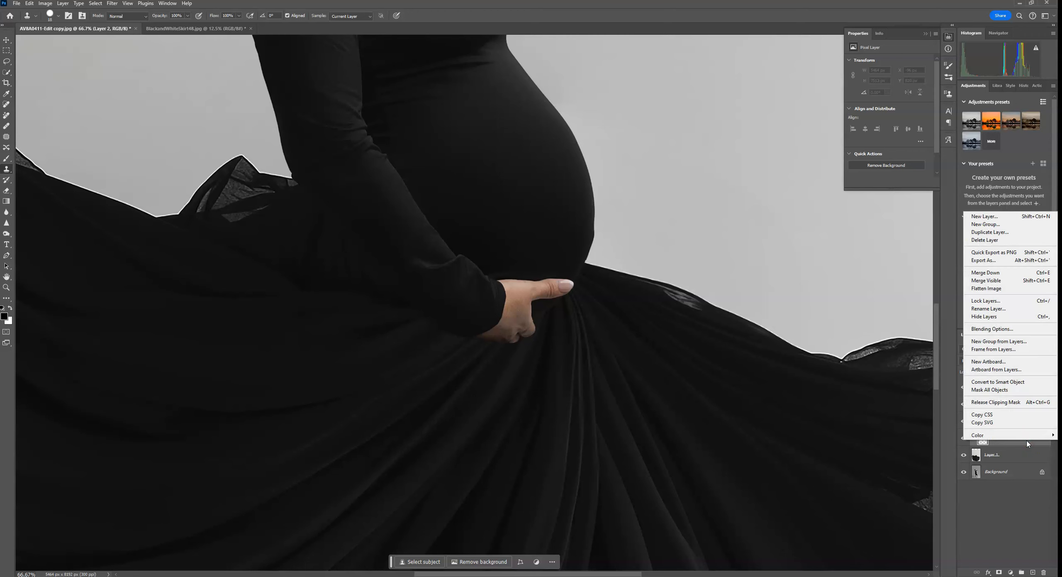
pyautogui.click(1001, 402)
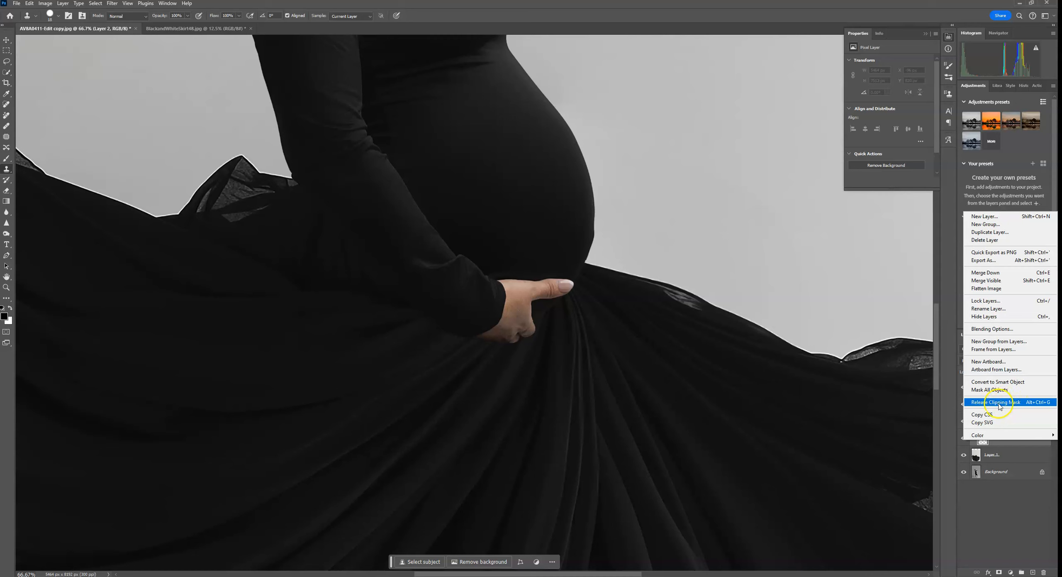
pyautogui.click(1017, 443)
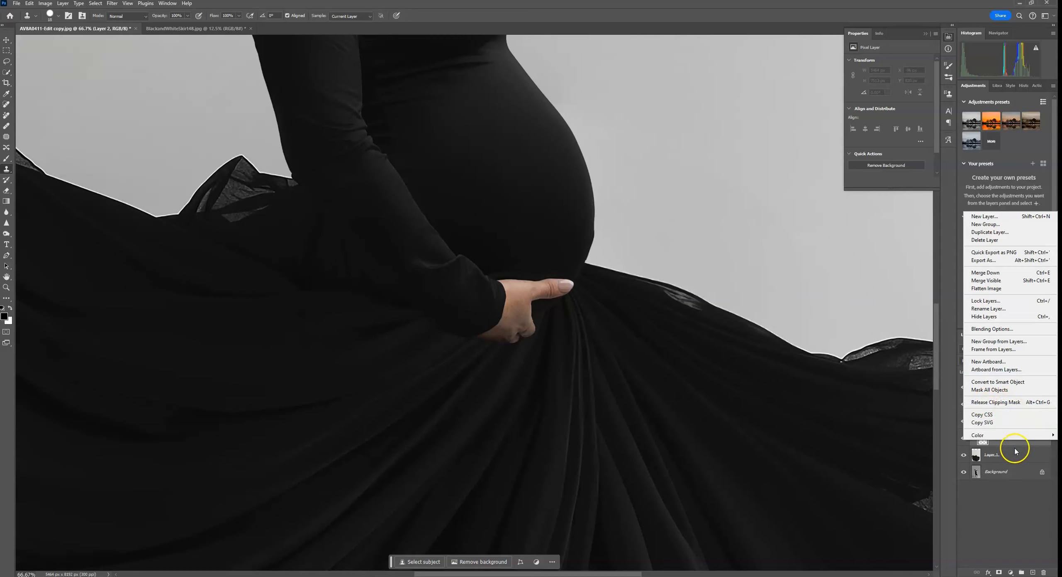
pyautogui.click(1013, 359)
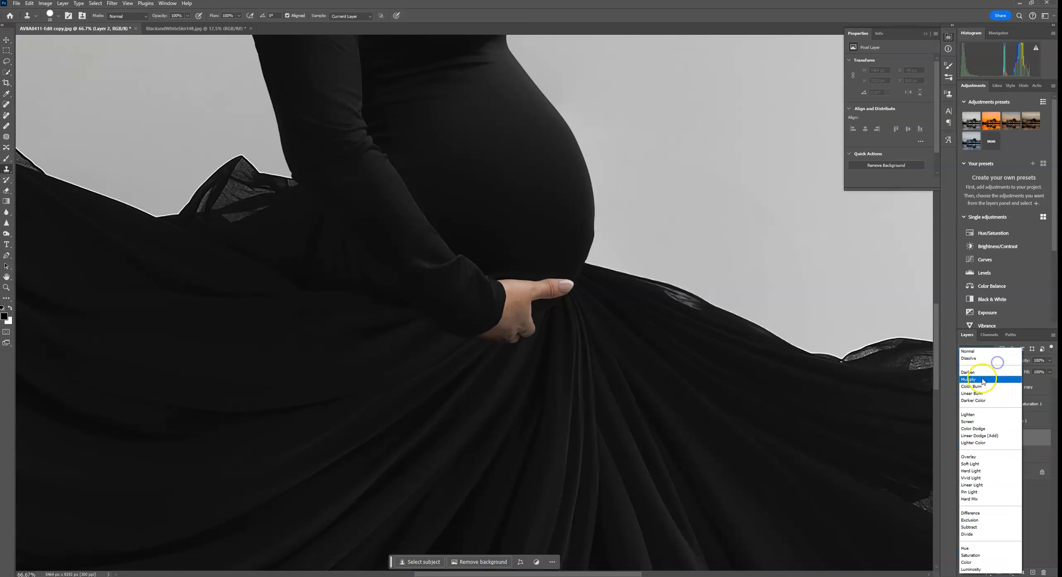
pyautogui.click(981, 381)
# - Paint black shading over the skirt beneath the forearm and hand on the Multiply layer with a large soft brush at 15% opacity, and compare before and after
pyautogui.click(226, 207)
pyautogui.click(5, 162)
pyautogui.click(51, 16)
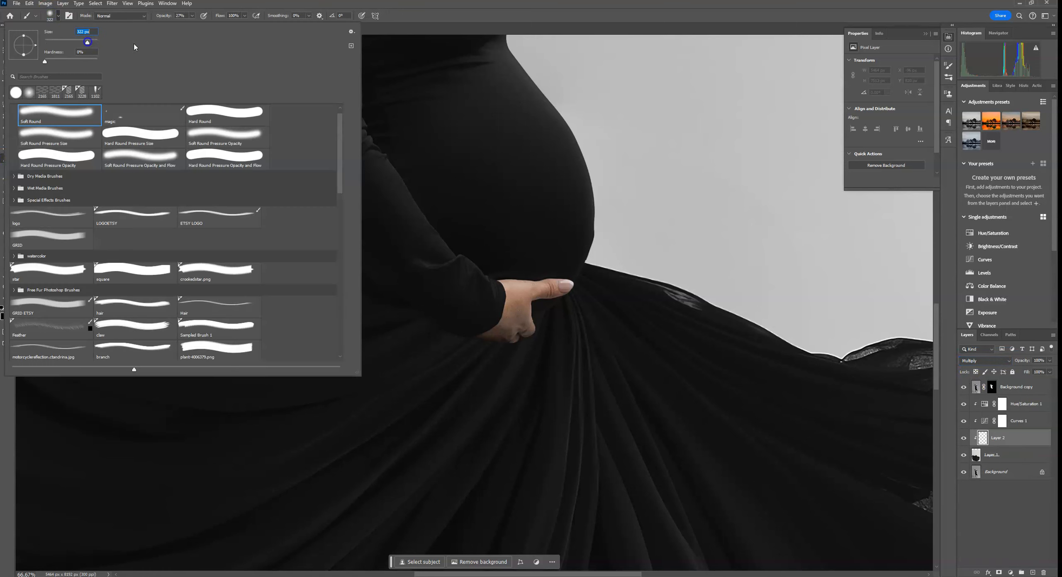
pyautogui.click(451, 14)
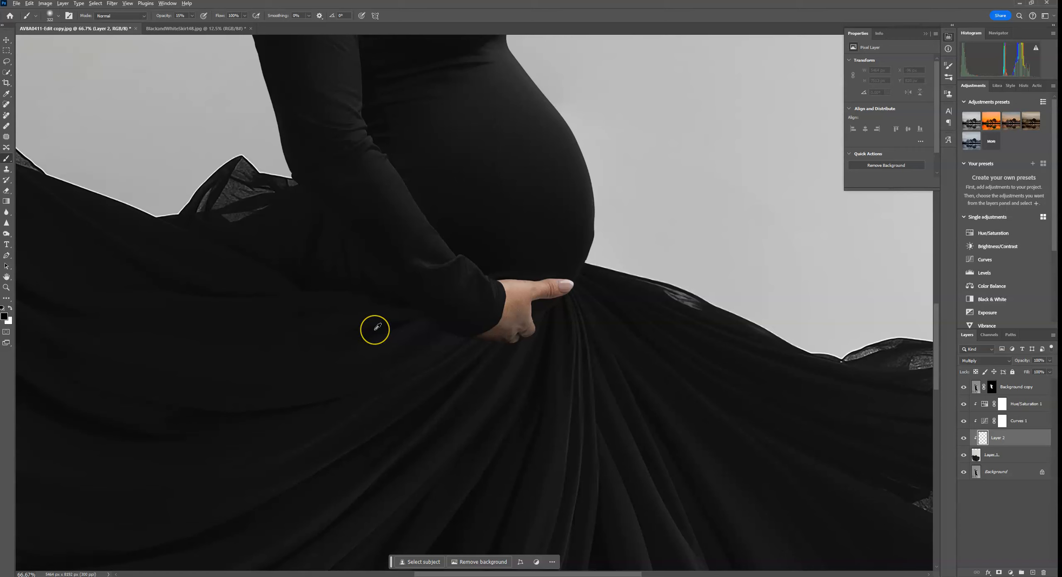
pyautogui.click(58, 16)
pyautogui.moveTo(83, 40); pyautogui.dragTo(92, 41)
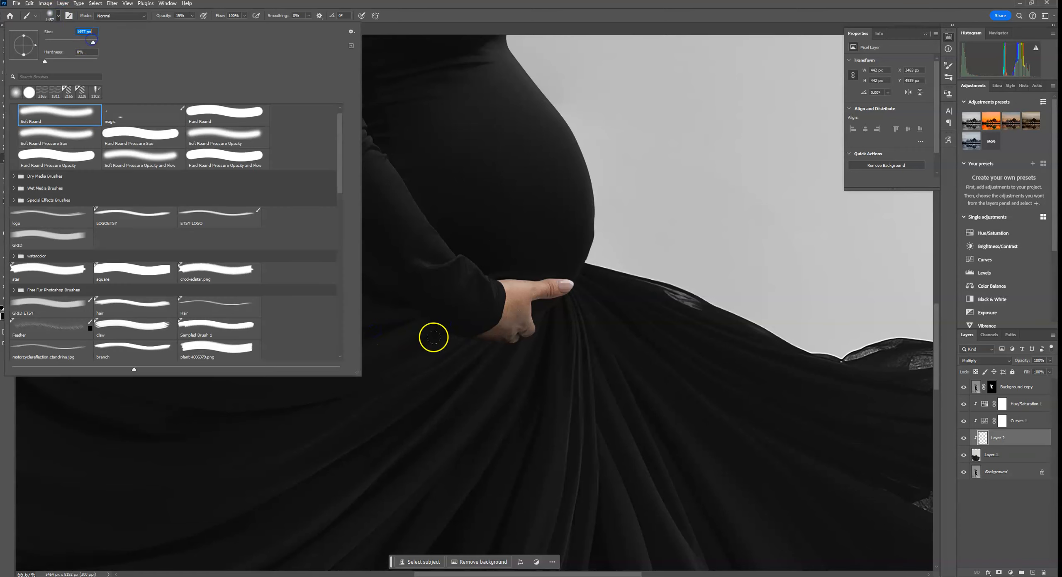
pyautogui.click(430, 323)
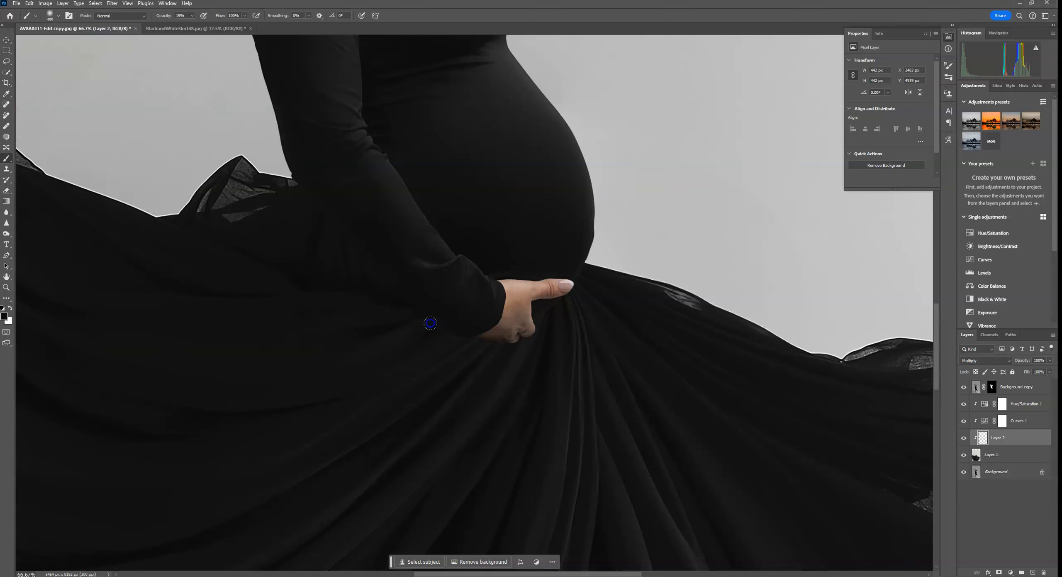
pyautogui.moveTo(468, 338)
pyautogui.mouseDown()
pyautogui.moveTo(389, 302)
pyautogui.moveTo(457, 329)
pyautogui.mouseUp()
pyautogui.scroll(-3, 555, 363)
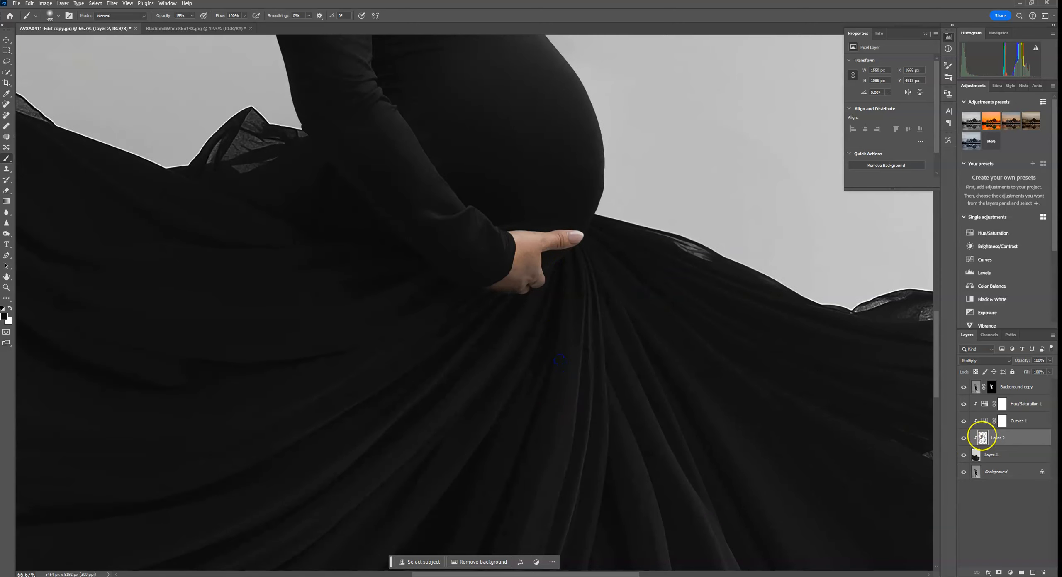
pyautogui.click(964, 438)
pyautogui.click(963, 439)
# - Add a new Multiply layer directly above Background and paint faint black shading around the hand and forearm
pyautogui.click(1016, 393)
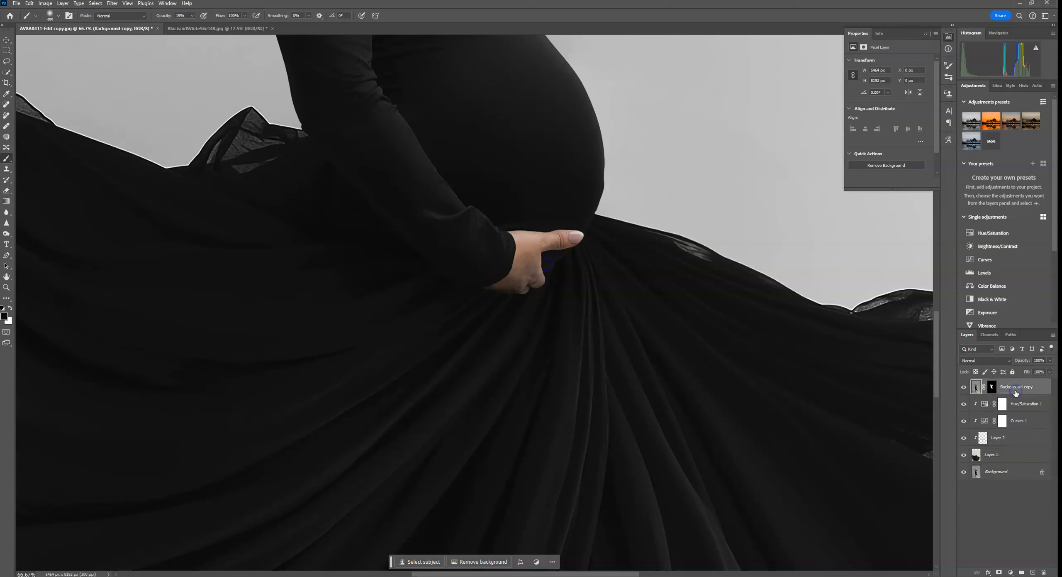
pyautogui.click(1010, 475)
pyautogui.click(1033, 571)
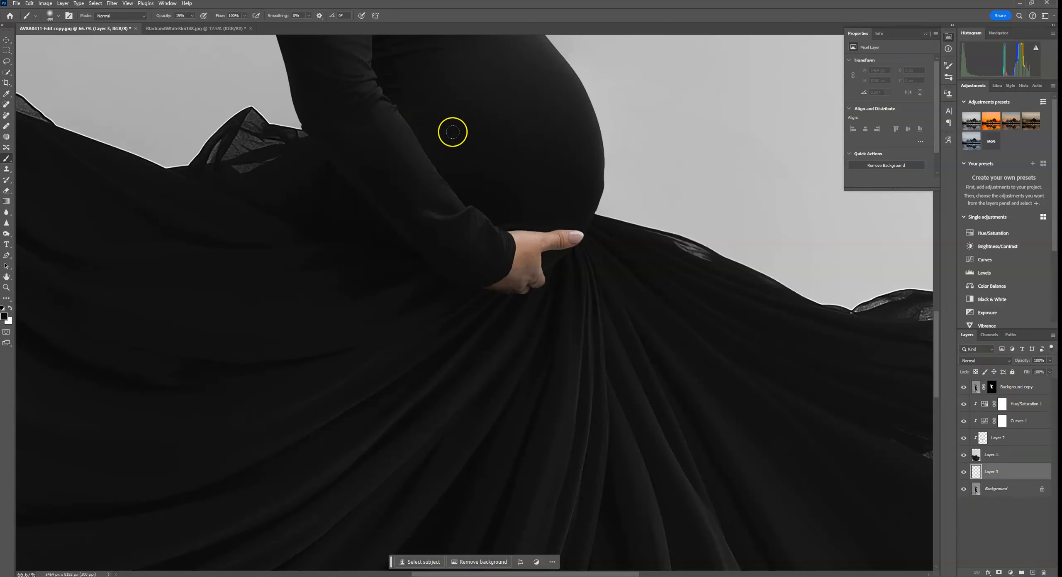
pyautogui.click(986, 360)
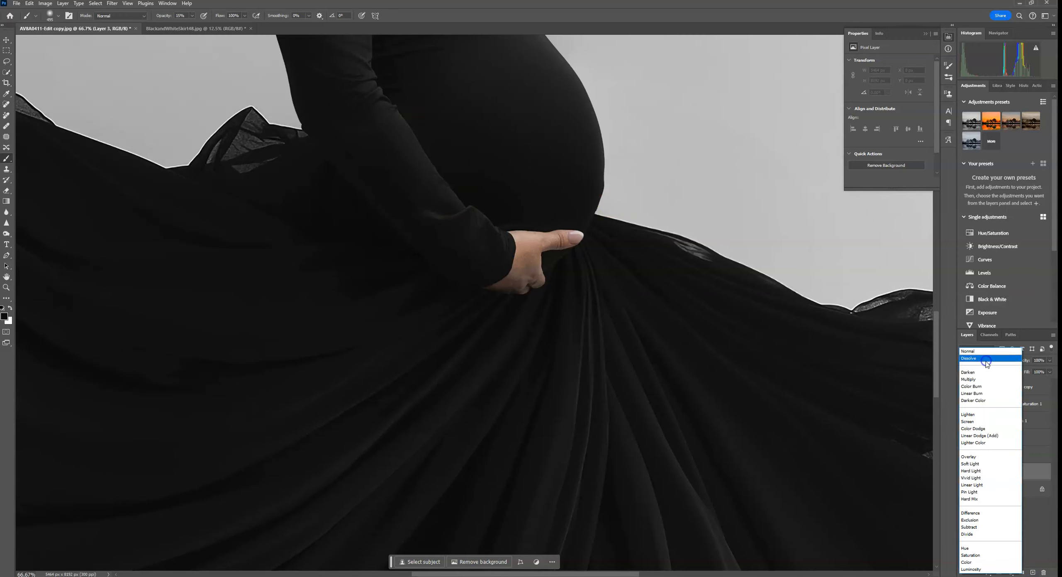
pyautogui.click(979, 379)
pyautogui.click(556, 284)
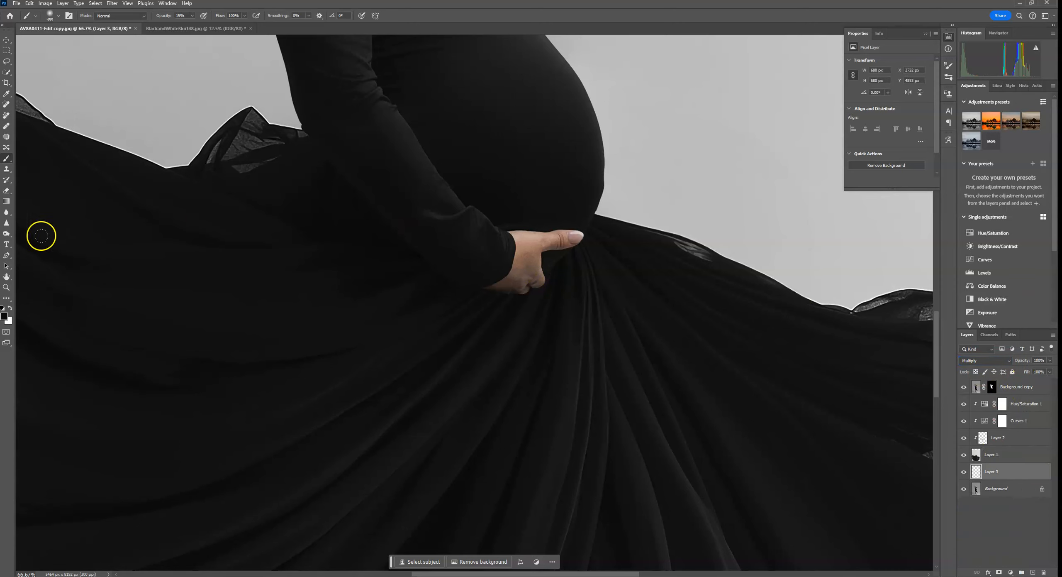
pyautogui.click(394, 219)
# - Add a clipped layer above Background copy, set it to Multiply, and paint dark shading along the forearm and hand
pyautogui.moveTo(604, 246); pyautogui.dragTo(606, 343)
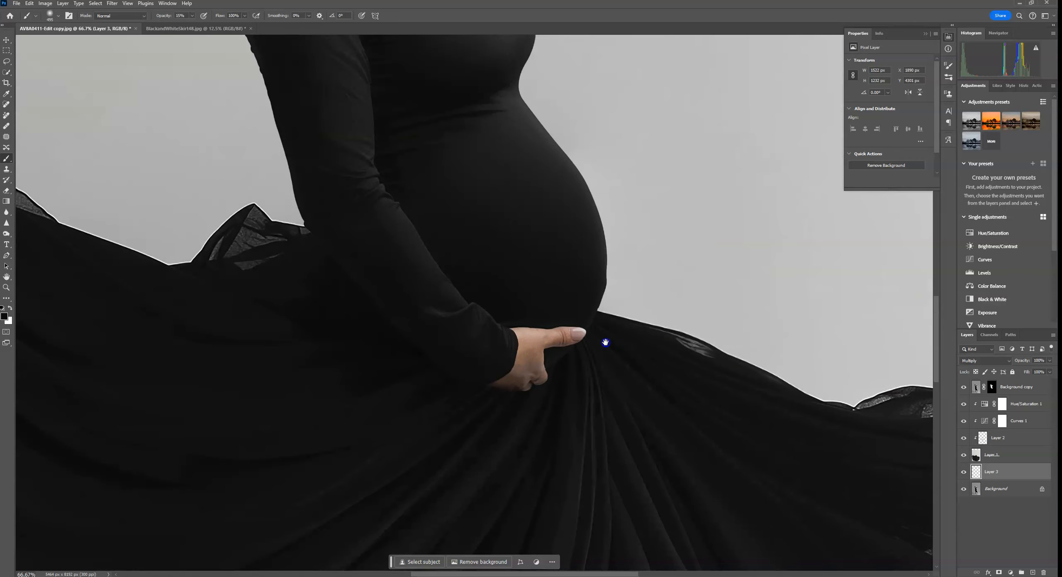
pyautogui.click(1032, 389)
pyautogui.click(1033, 572)
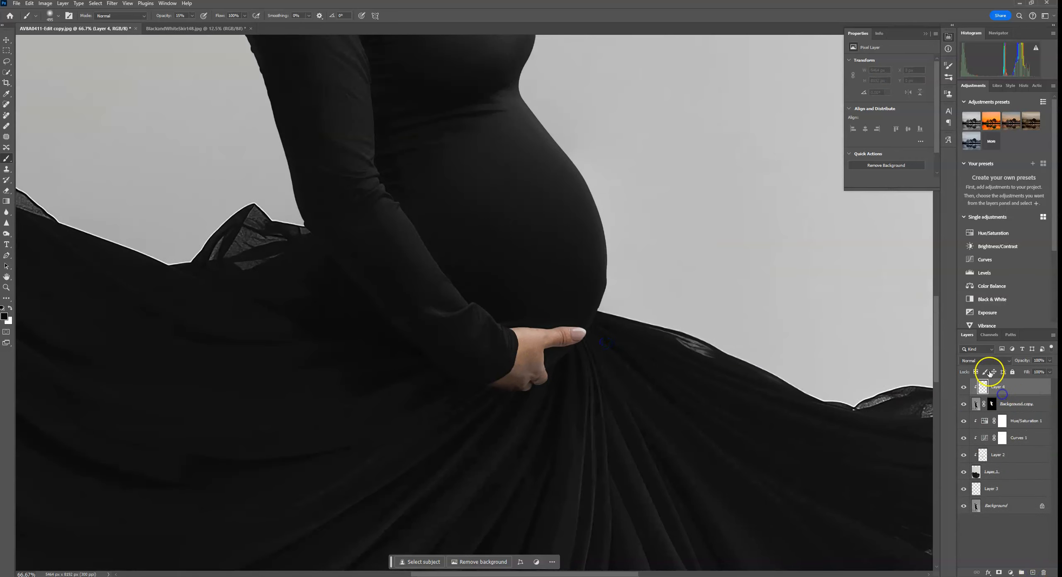
pyautogui.click(984, 360)
pyautogui.click(977, 380)
pyautogui.click(319, 266)
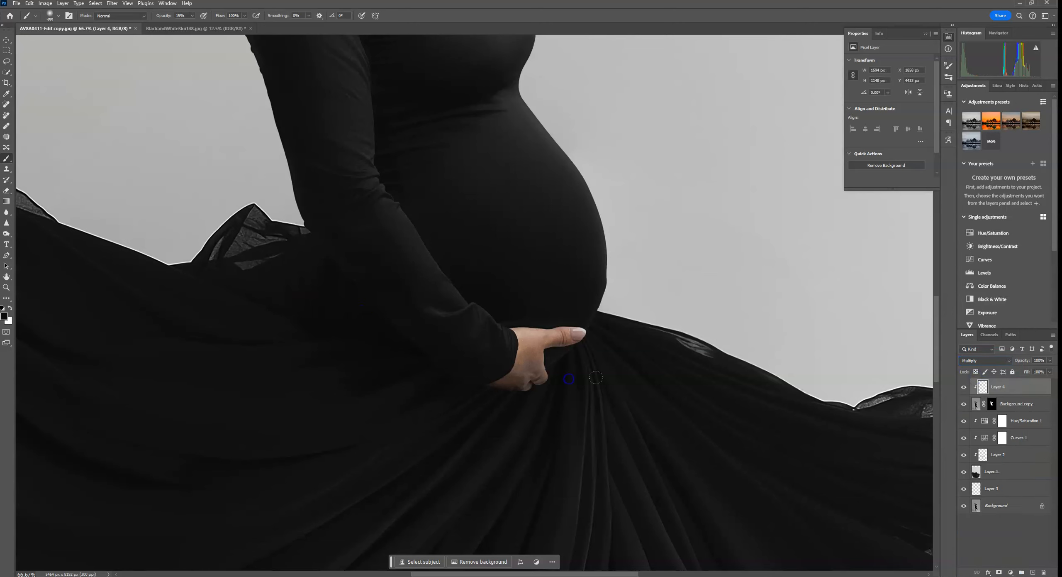
# - Flatten all layers into a single background image
pyautogui.hotkey('ctrl', '0')
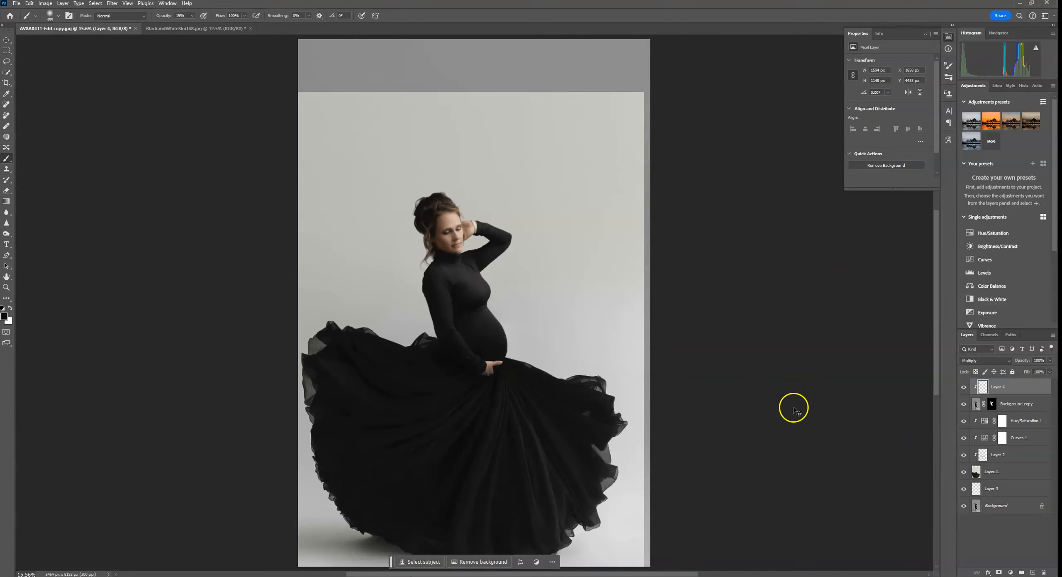
pyautogui.hotkey('ctrl', '-')
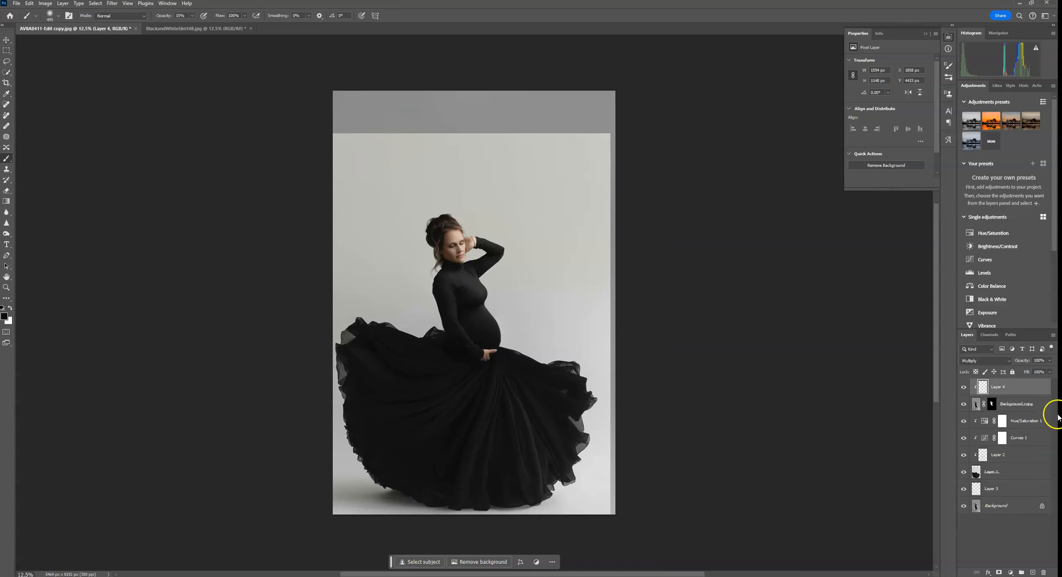
pyautogui.rightClick(1004, 507)
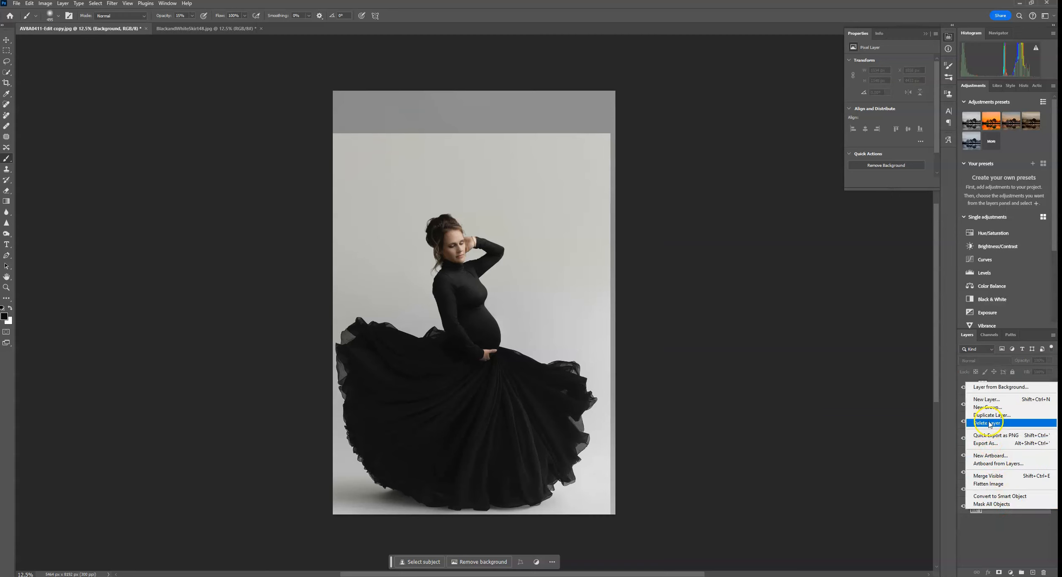
pyautogui.click(992, 484)
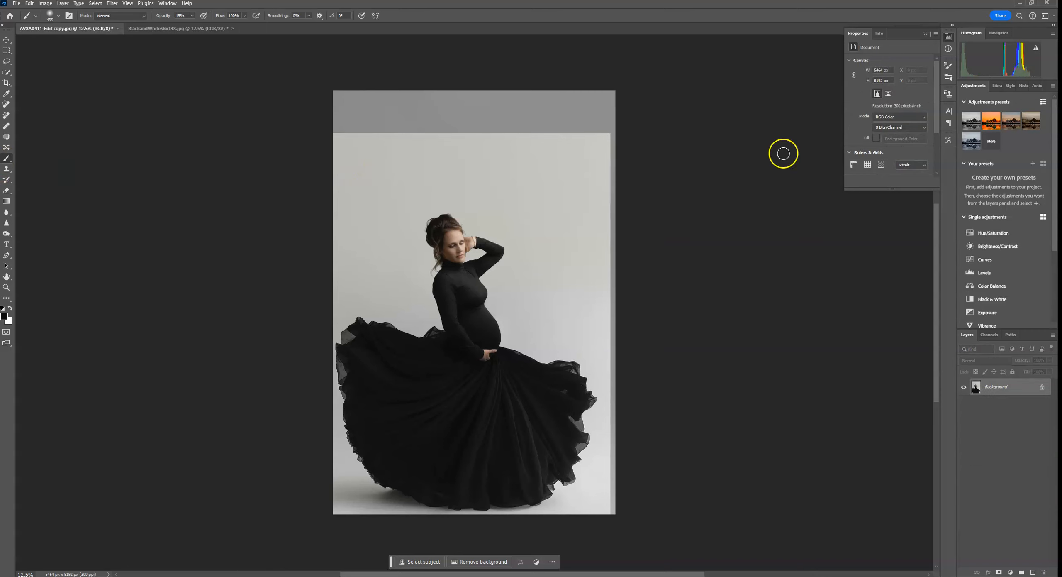
pyautogui.click(7, 50)
pyautogui.moveTo(327, 88); pyautogui.dragTo(623, 144)
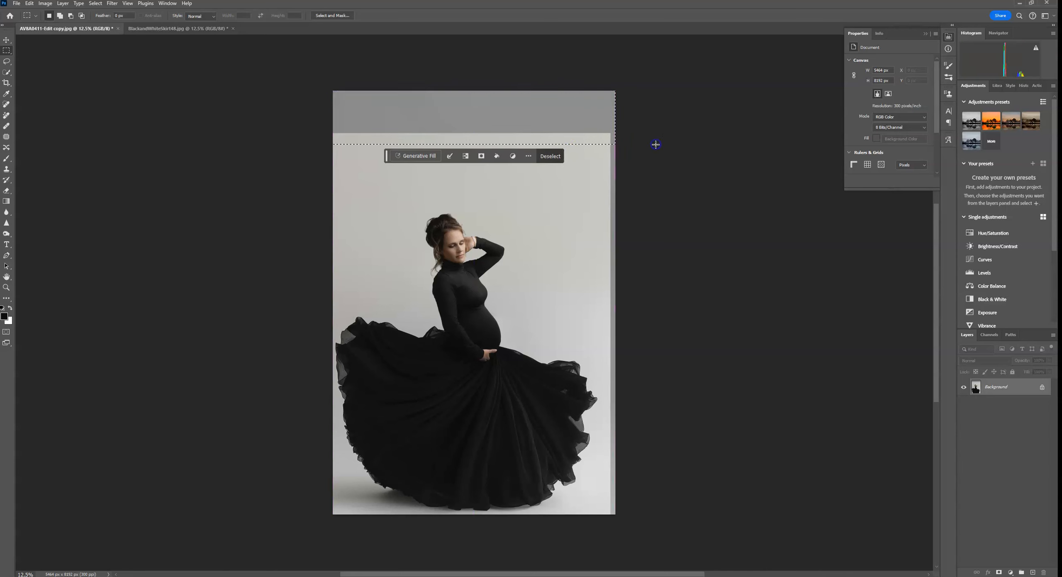
pyautogui.rightClick(556, 127)
pyautogui.click(599, 242)
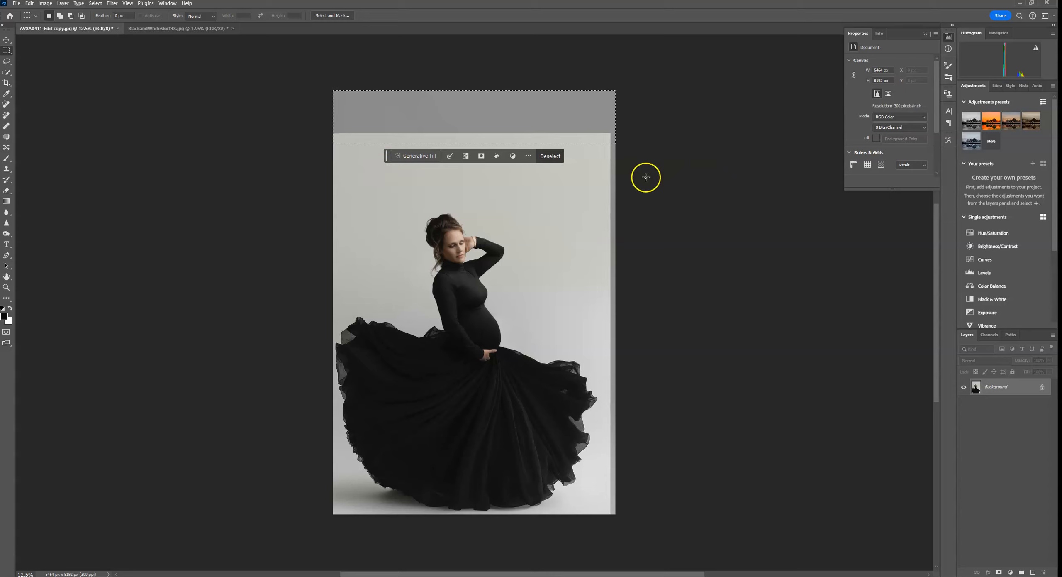
pyautogui.click(292, 161)
# - Replace the grey strip across the canvas's upper edge with backdrop using the Remove tool with a large brush
pyautogui.click(7, 115)
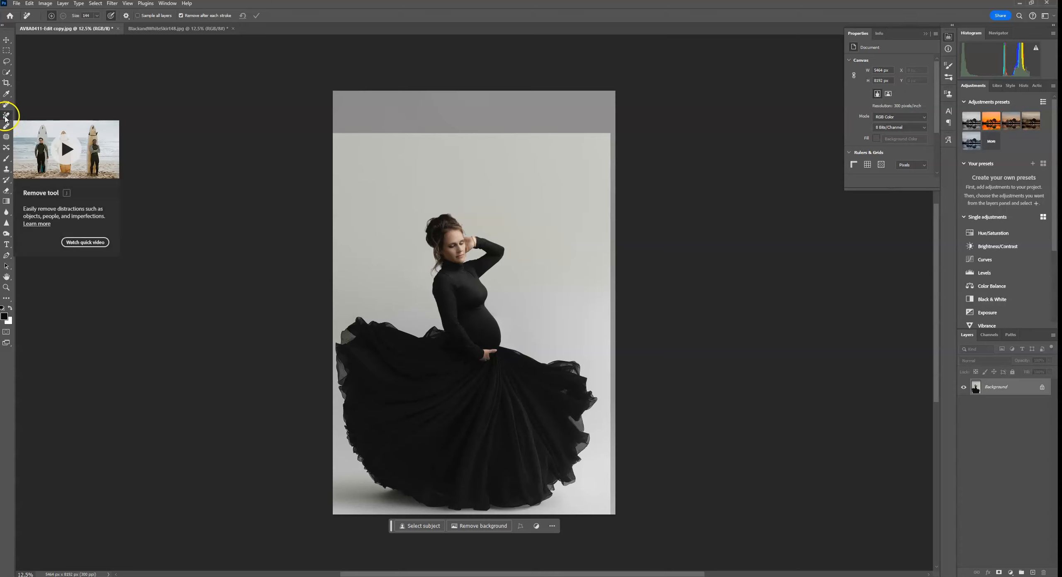
pyautogui.click(97, 15)
pyautogui.moveTo(122, 25); pyautogui.dragTo(120, 26)
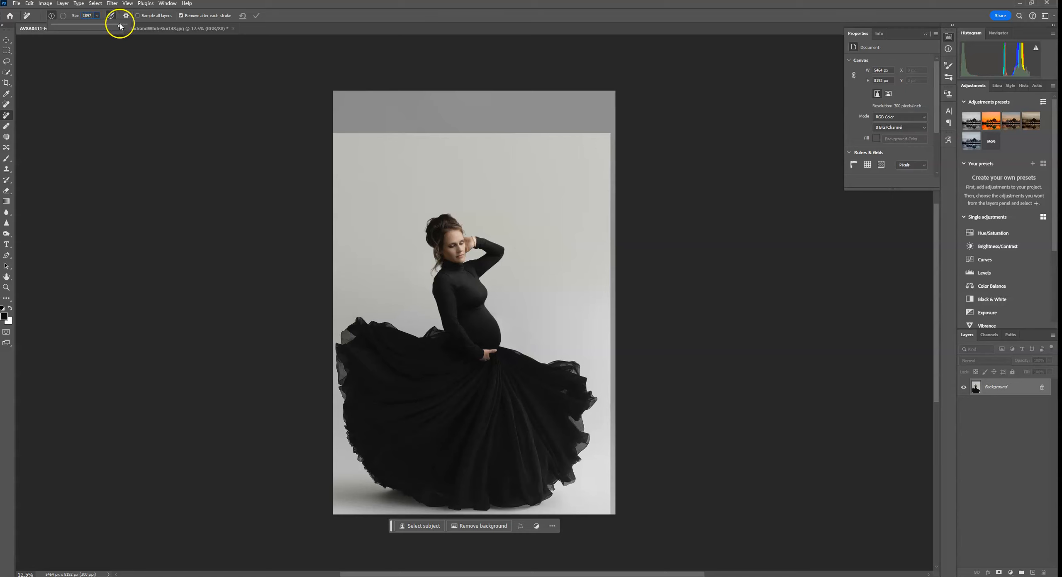
pyautogui.moveTo(328, 110); pyautogui.dragTo(733, 101)
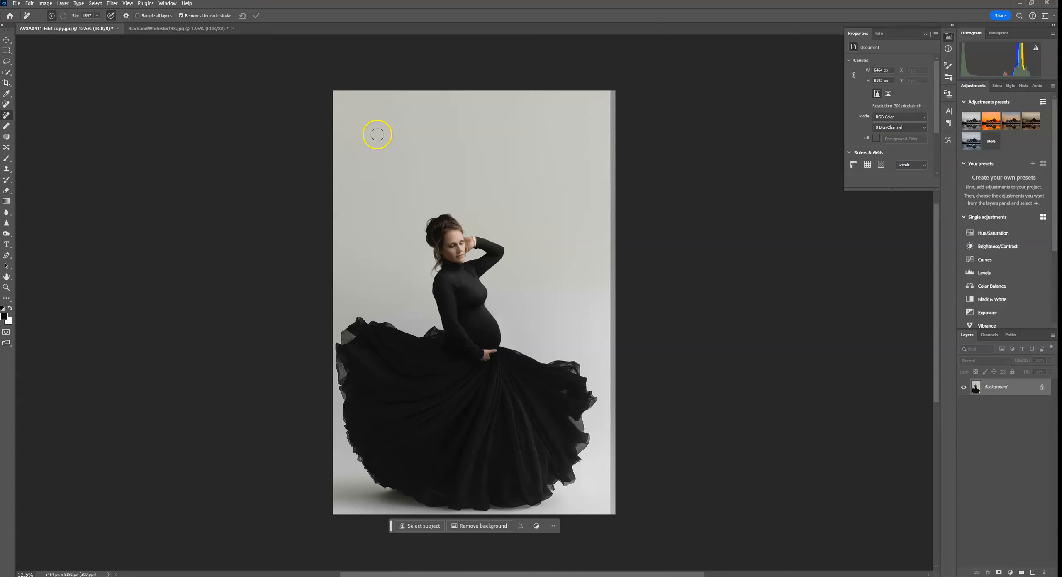
# - Examine the newly filled backdrop above the woman's head up close
pyautogui.hotkey('ctrl', '+')
pyautogui.hotkey('ctrl', '+')
pyautogui.hotkey('ctrl', '+')
pyautogui.moveTo(378, 162); pyautogui.dragTo(441, 522)
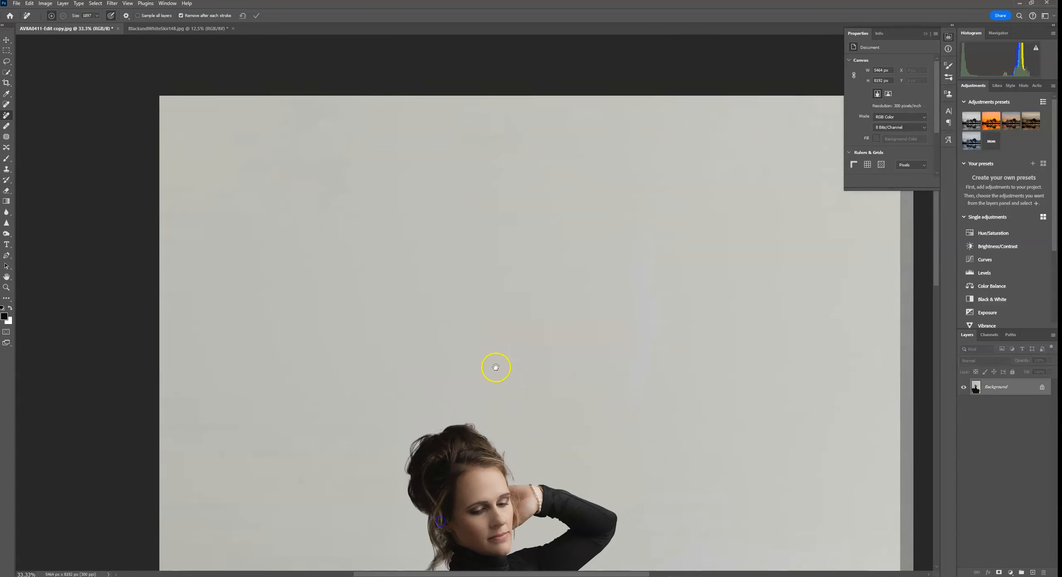
pyautogui.moveTo(496, 367); pyautogui.dragTo(409, 399)
pyautogui.hotkey('ctrl', '-')
pyautogui.hotkey('ctrl', '-')
pyautogui.hotkey('ctrl', '-')
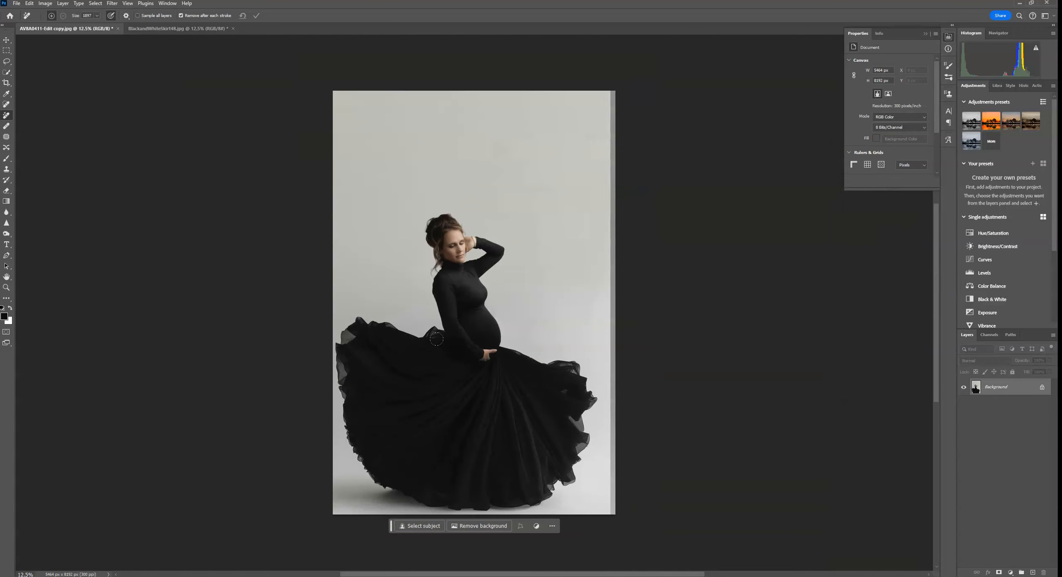
# - Reduce the Remove tool's size to 367 and brush away the narrow grey strip along the image's right edge
pyautogui.click(97, 16)
pyautogui.moveTo(83, 25); pyautogui.dragTo(67, 24)
pyautogui.click(608, 94)
pyautogui.moveTo(607, 95); pyautogui.dragTo(617, 550)
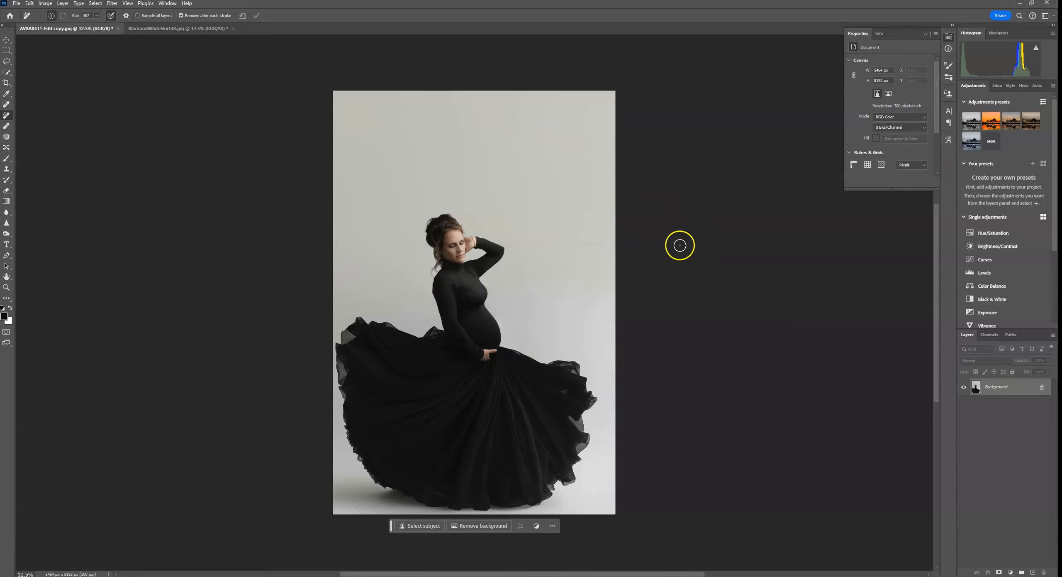
# - Unlock the background layer and move it up about 320 px, leaving an empty strip beneath the skirt
pyautogui.moveTo(685, 340); pyautogui.dragTo(687, 301)
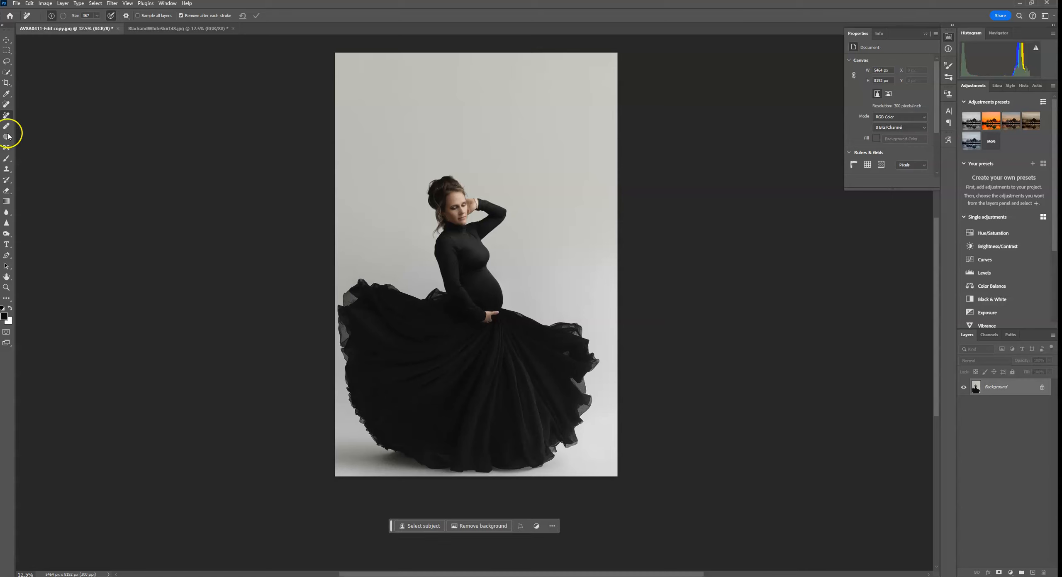
pyautogui.click(6, 41)
pyautogui.click(1042, 387)
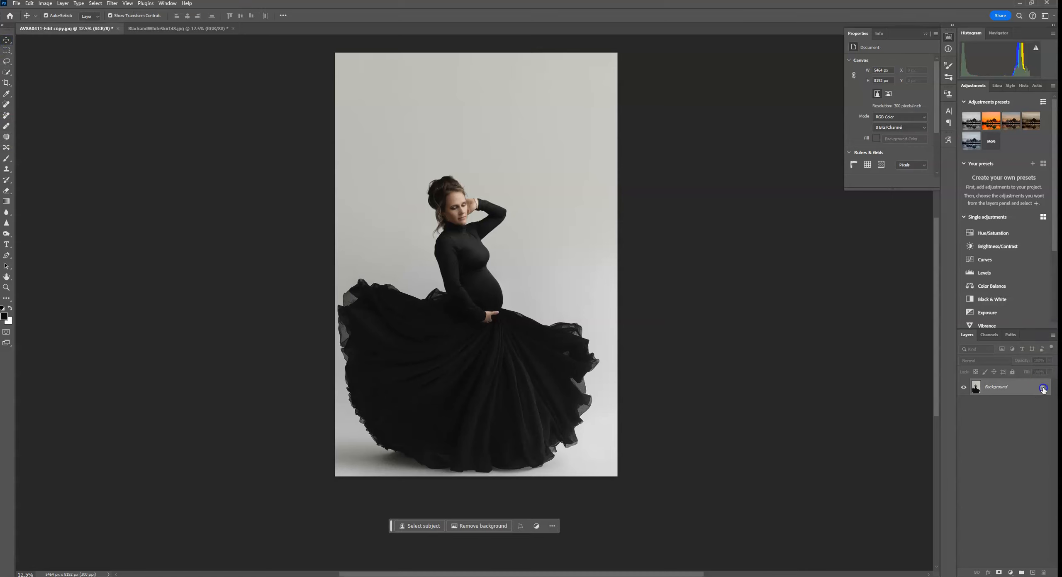
pyautogui.moveTo(557, 258); pyautogui.dragTo(556, 241)
pyautogui.click(408, 15)
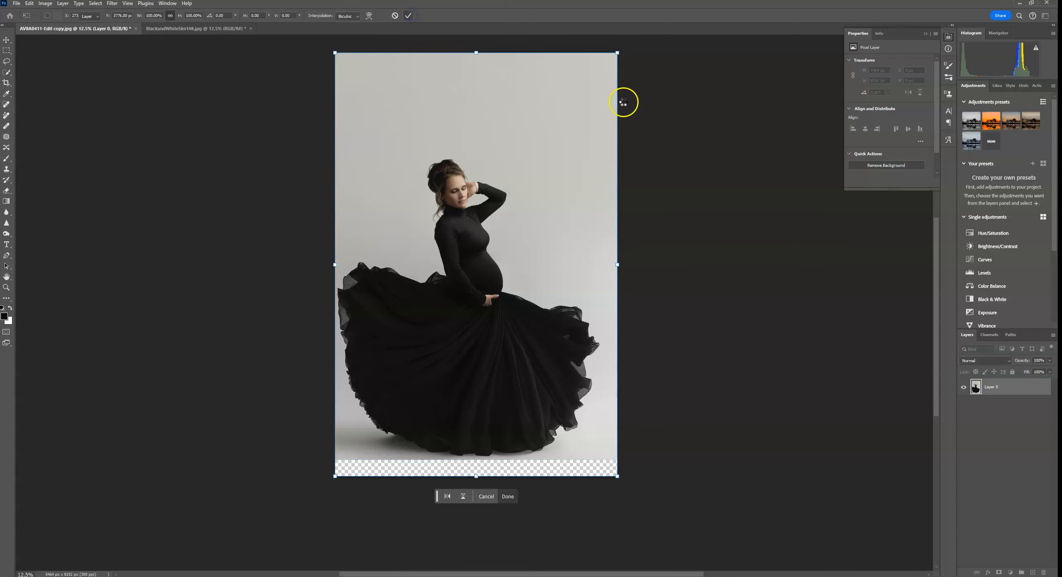
# - Fill the transparent strip beneath the skirt with floor using the Remove tool across the full image width
pyautogui.click(7, 115)
pyautogui.moveTo(325, 474)
pyautogui.mouseDown()
pyautogui.moveTo(365, 467)
pyautogui.moveTo(320, 468)
pyautogui.moveTo(353, 478)
pyautogui.moveTo(350, 468)
pyautogui.moveTo(429, 469)
pyautogui.mouseUp()
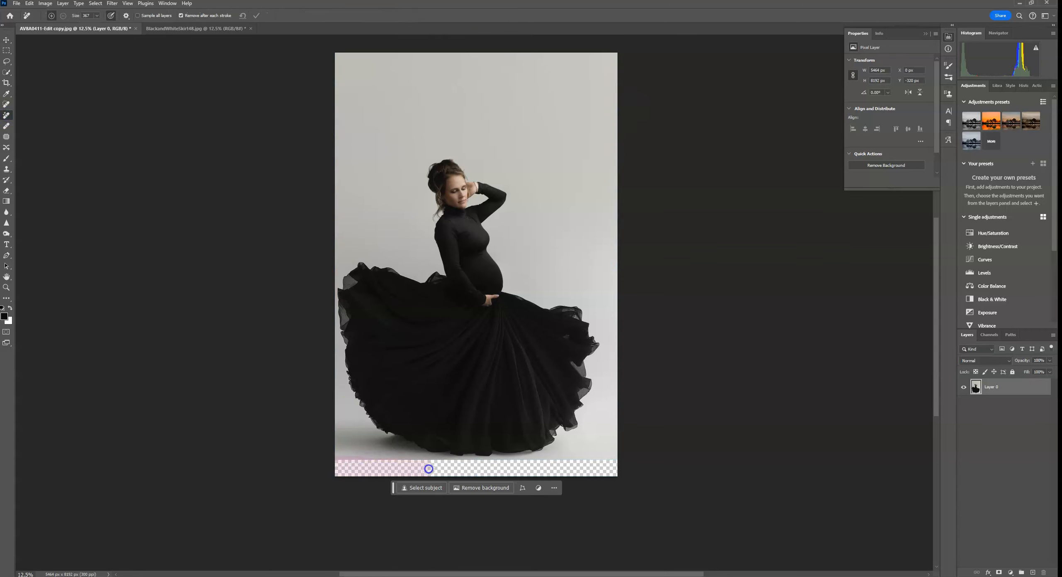
pyautogui.moveTo(493, 468)
pyautogui.mouseDown()
pyautogui.moveTo(658, 461)
pyautogui.moveTo(616, 470)
pyautogui.mouseUp()
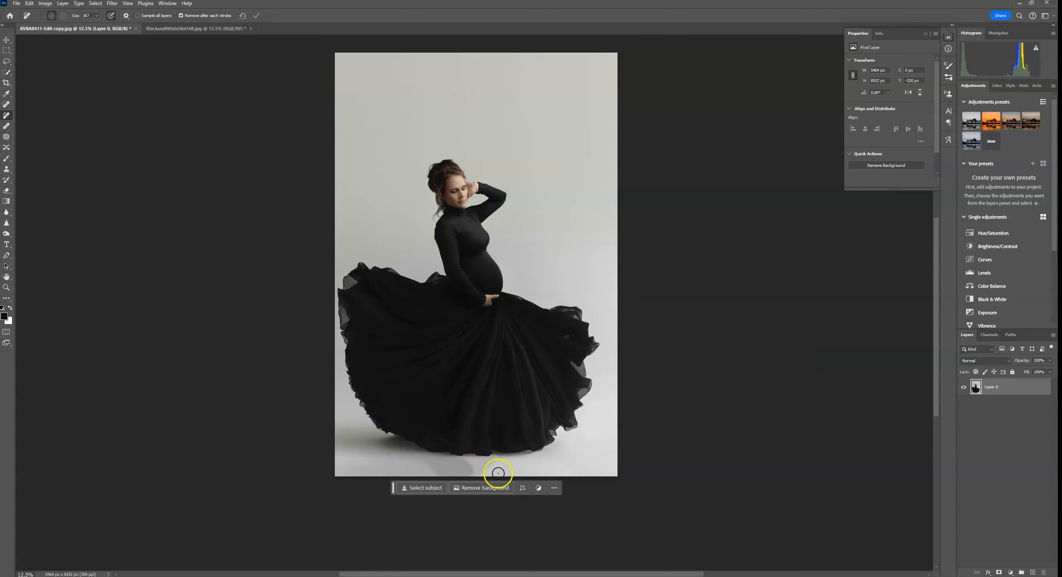
pyautogui.click(7, 104)
pyautogui.click(51, 15)
pyautogui.click(76, 38)
pyautogui.keyDown('alt'); pyautogui.click(450, 103); pyautogui.keyUp('alt')
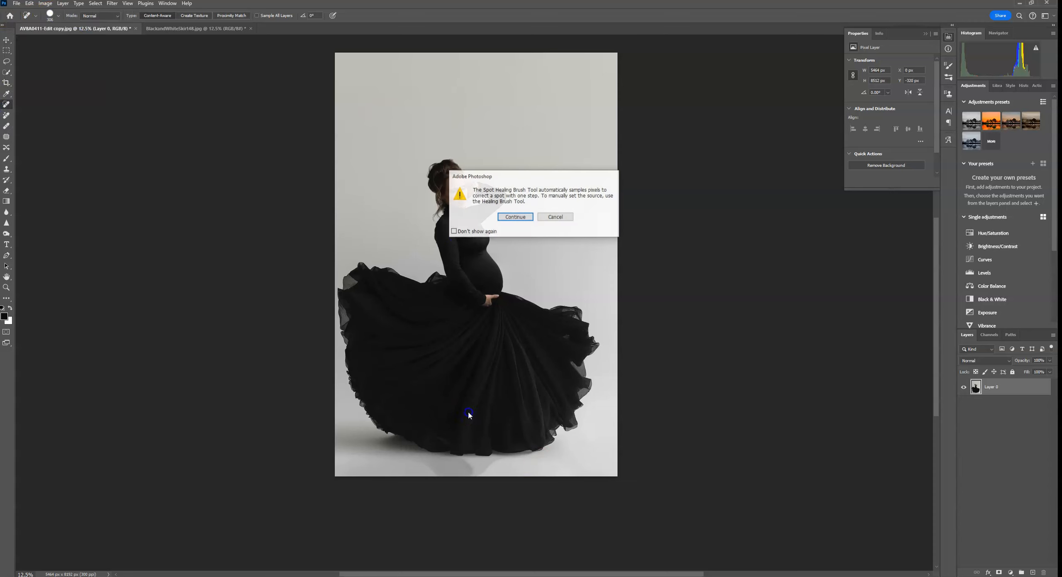
pyautogui.click(550, 217)
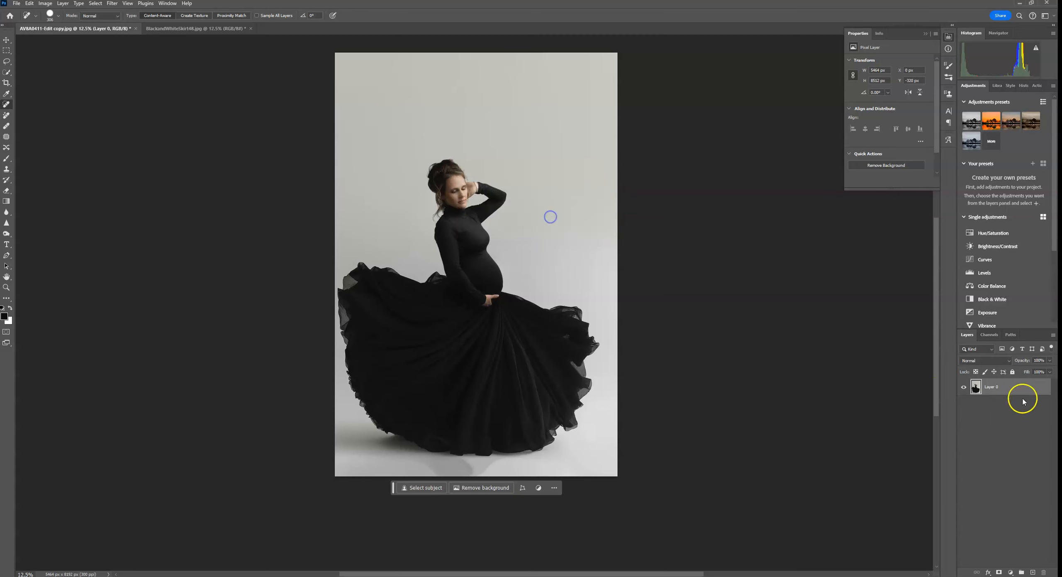
# - Heal the dark patches on the floor beneath the skirt with an enlarged Healing Brush sampled from the clean backdrop above the head
pyautogui.click(8, 124)
pyautogui.click(50, 16)
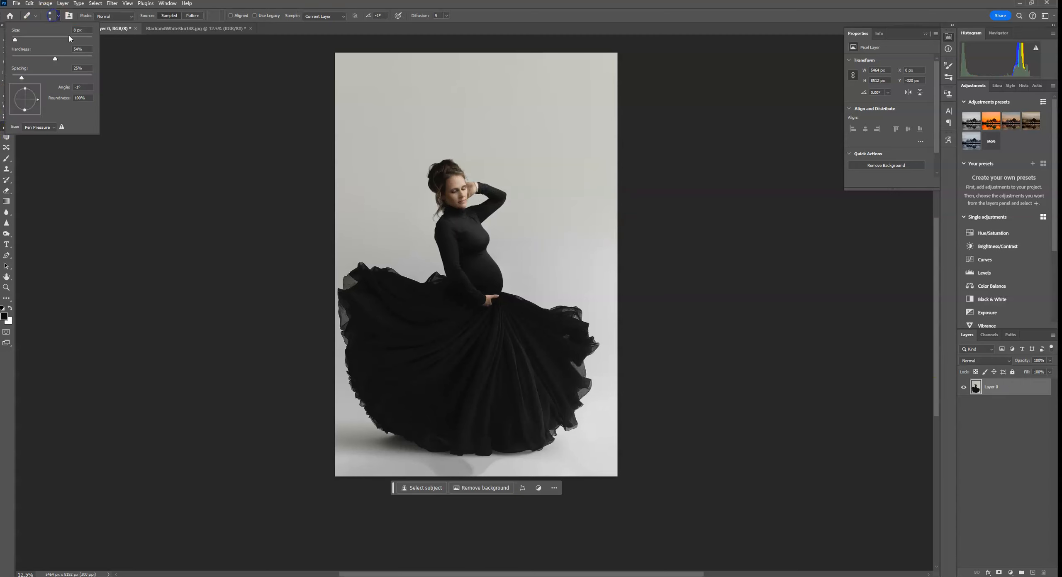
pyautogui.click(422, 121)
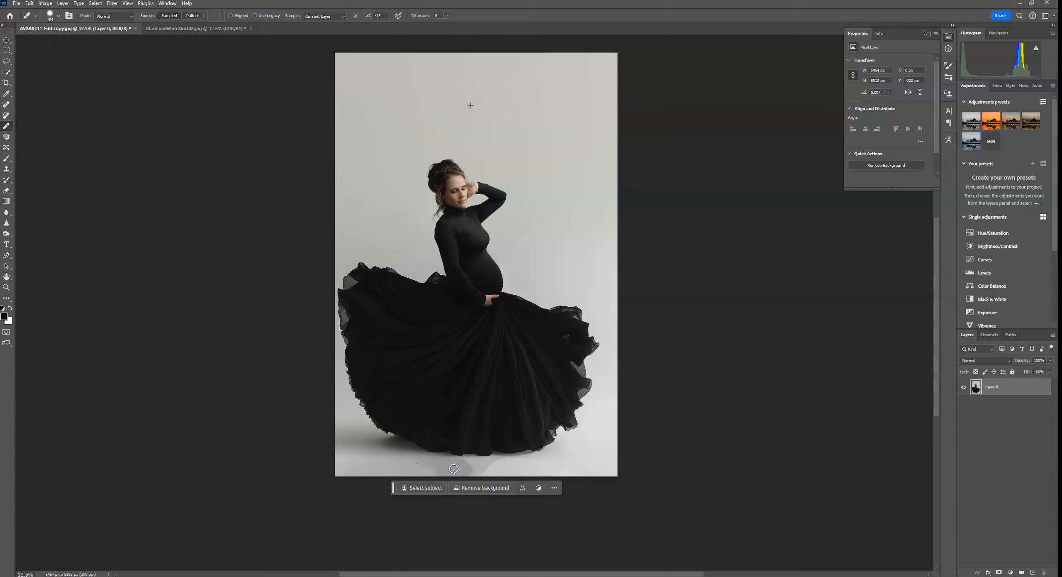
pyautogui.click(500, 464)
pyautogui.click(426, 472)
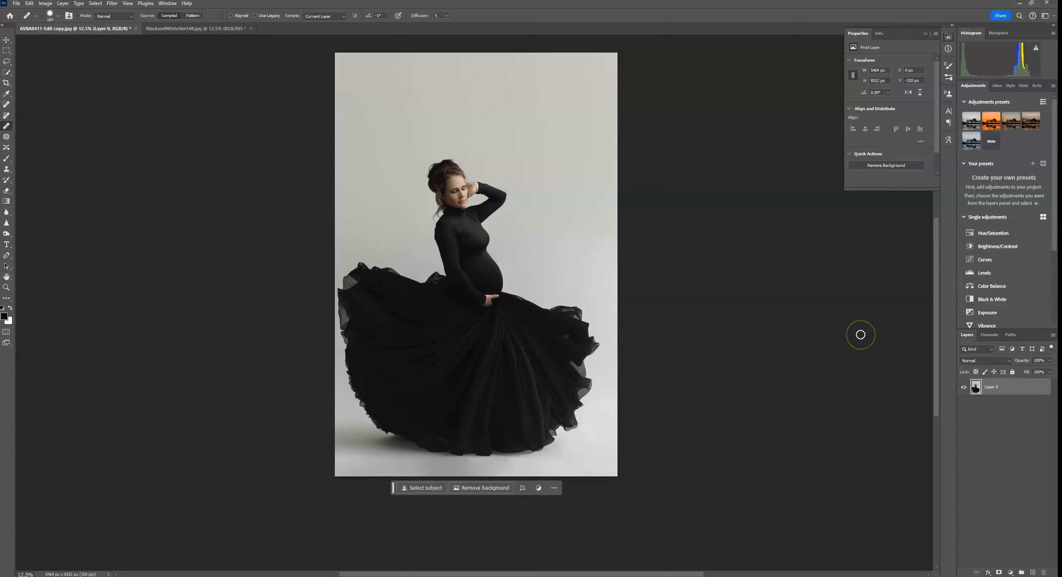
# - Add a Solid Color fill layer above the image in a light beige tone
pyautogui.hotkey('ctrl', '0')
pyautogui.hotkey('ctrl', '-')
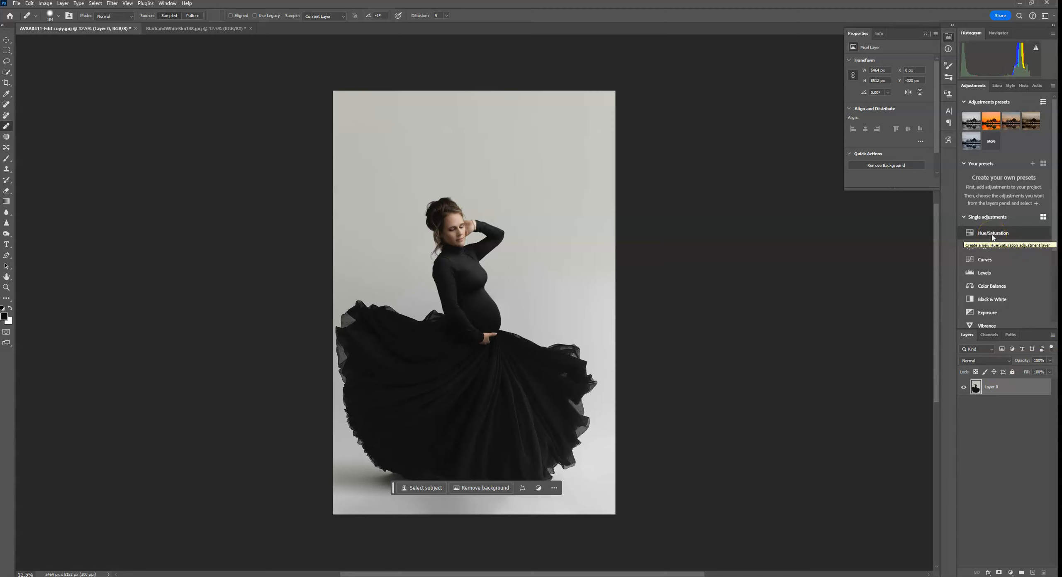
pyautogui.click(1010, 572)
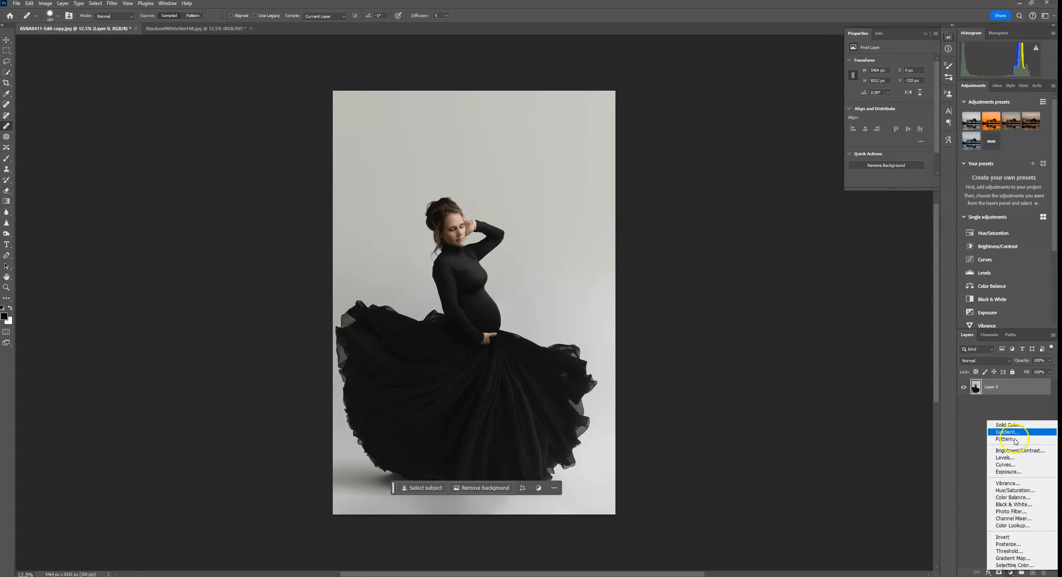
pyautogui.click(1012, 425)
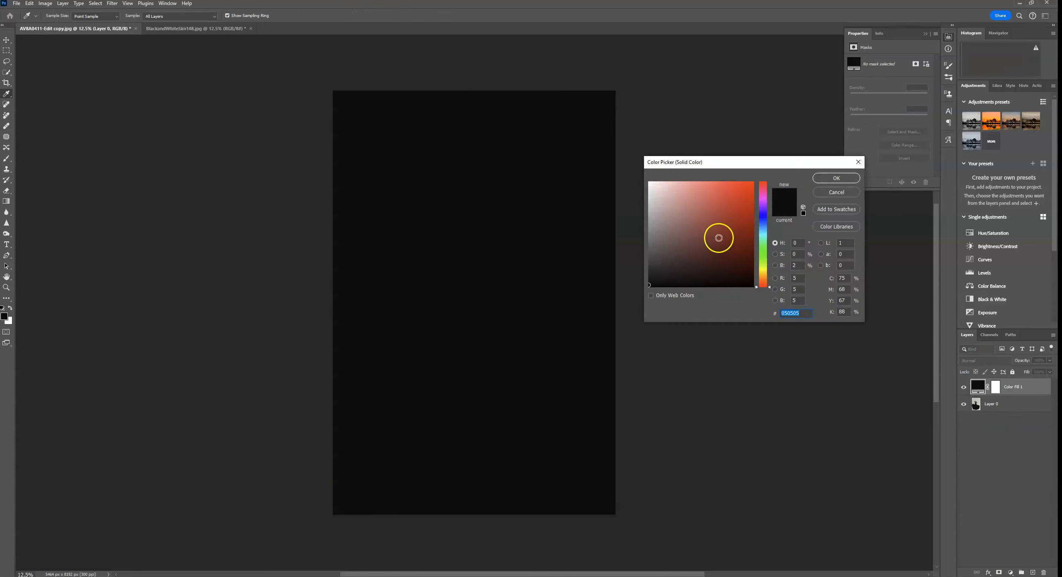
pyautogui.click(673, 215)
pyautogui.moveTo(762, 239); pyautogui.dragTo(765, 279)
pyautogui.moveTo(670, 201); pyautogui.dragTo(671, 205)
pyautogui.click(835, 178)
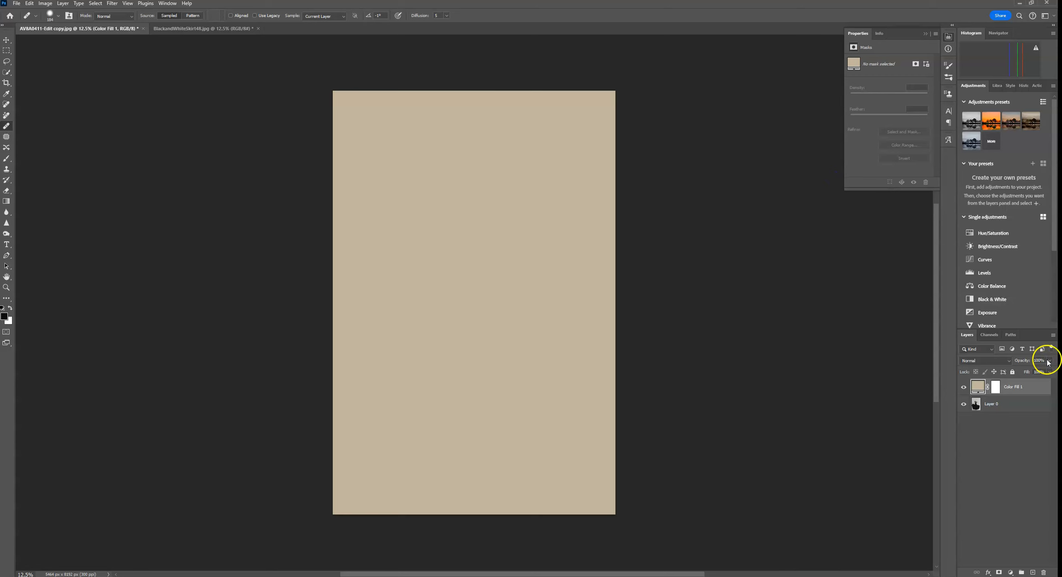
# - Preview blend modes on the beige fill layer, keep it at Normal, and lower its opacity to a barely visible tint
pyautogui.click(998, 361)
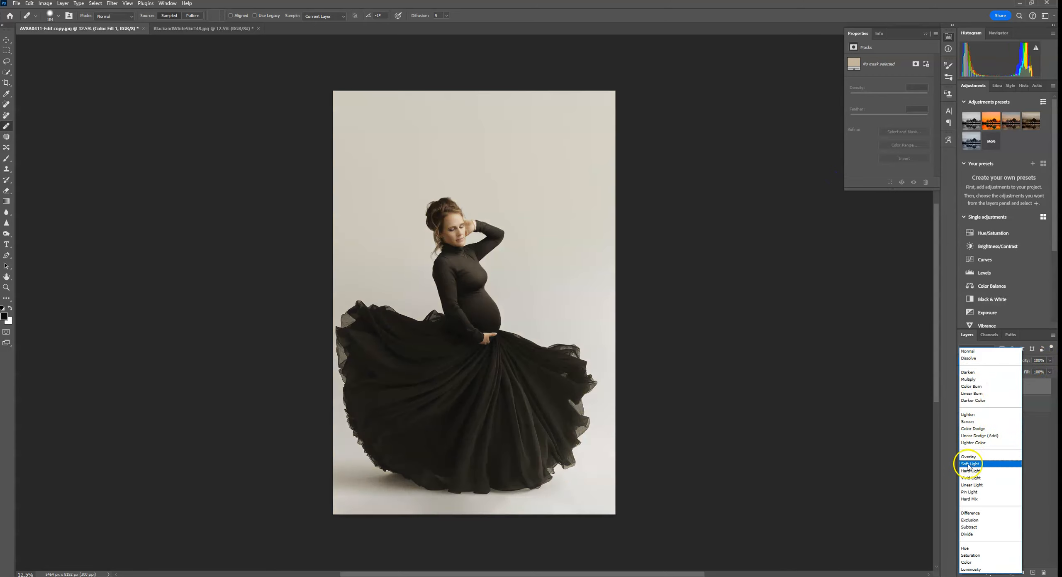
pyautogui.click(993, 351)
pyautogui.click(1050, 360)
pyautogui.click(1016, 371)
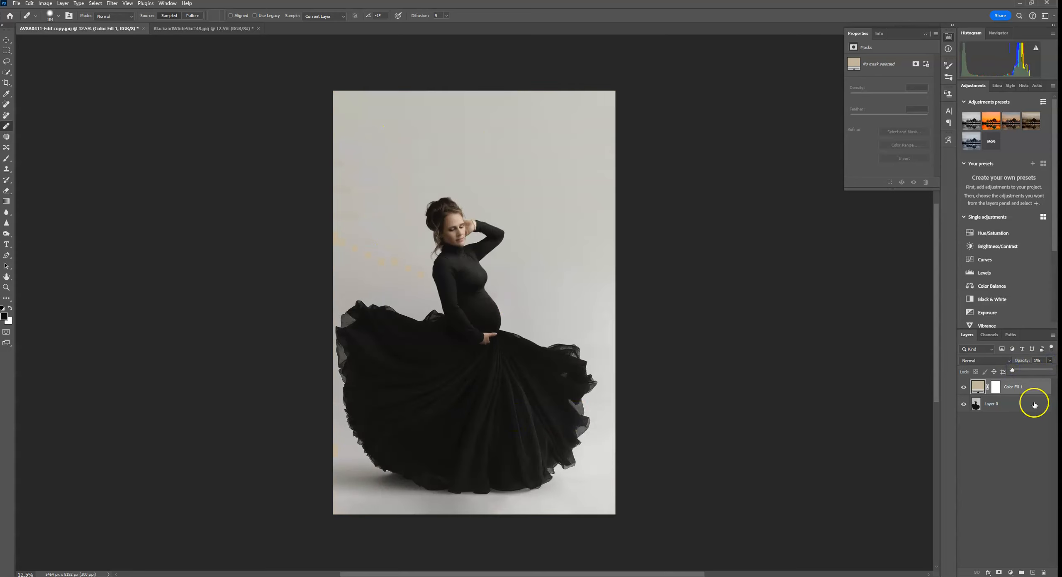
pyautogui.click(964, 387)
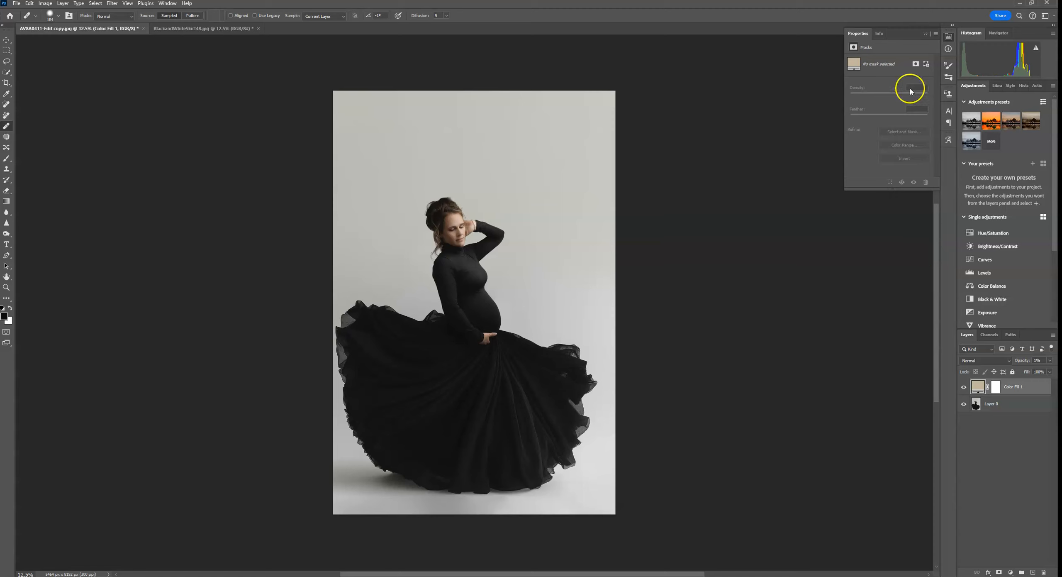
pyautogui.click(931, 30)
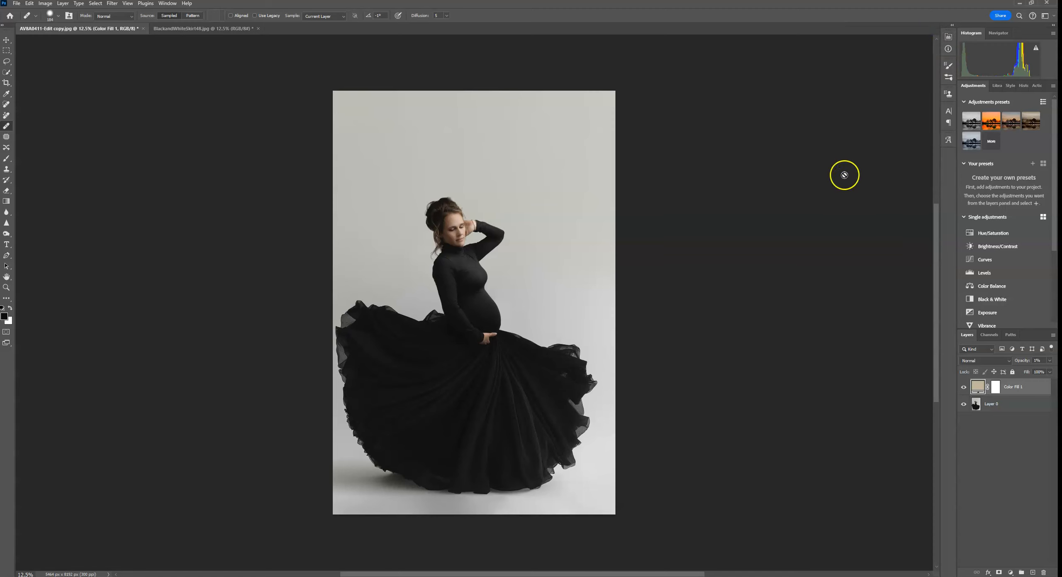
pyautogui.click(810, 184)
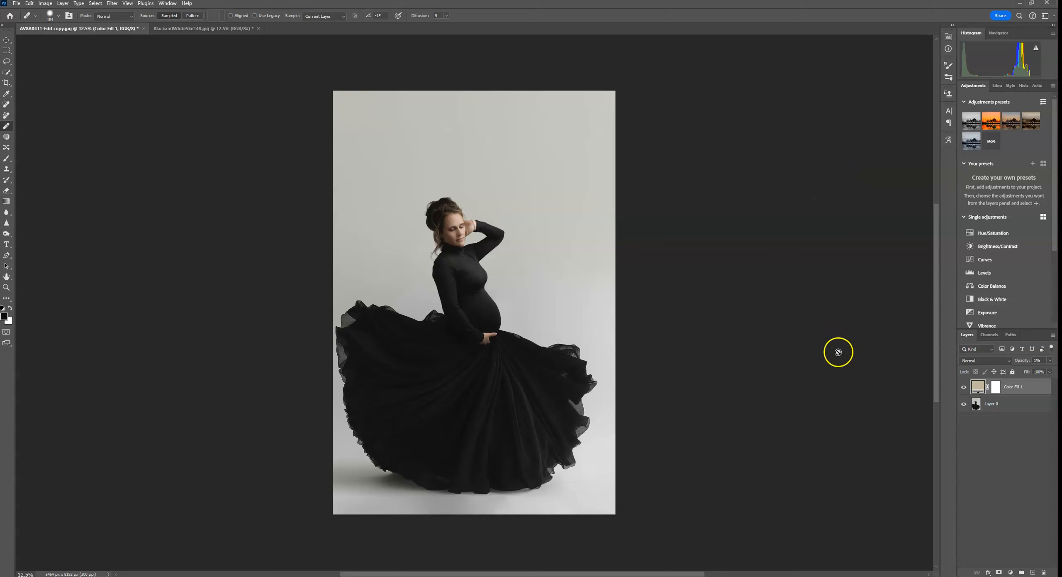